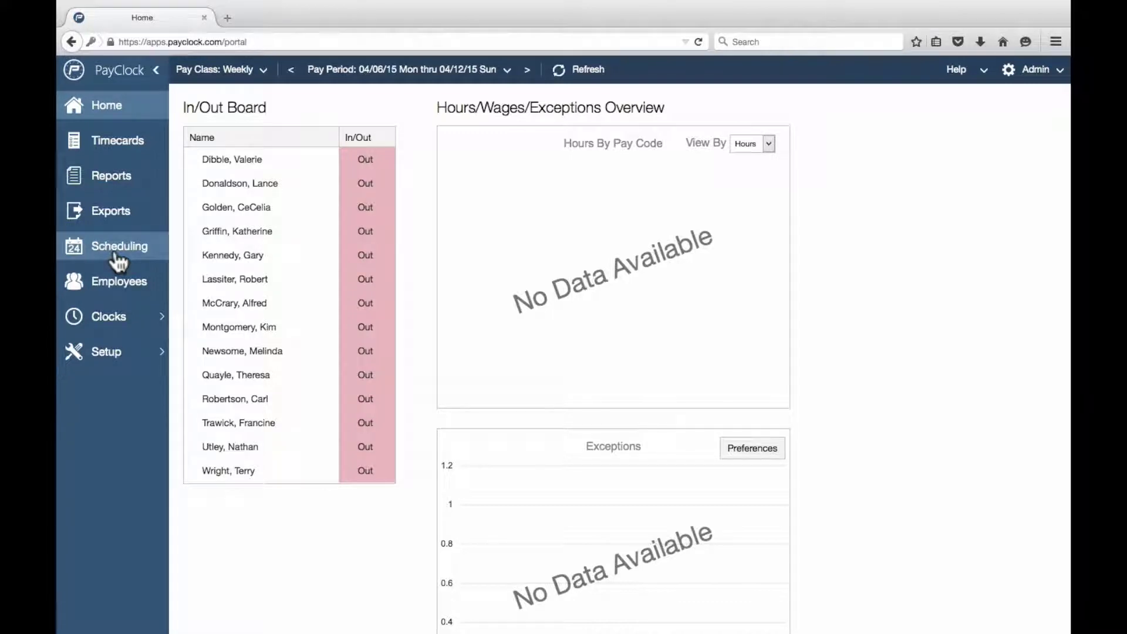
- Go to Setup > Shifts to see the existing 7am-3pm shift
left_click(110, 354)
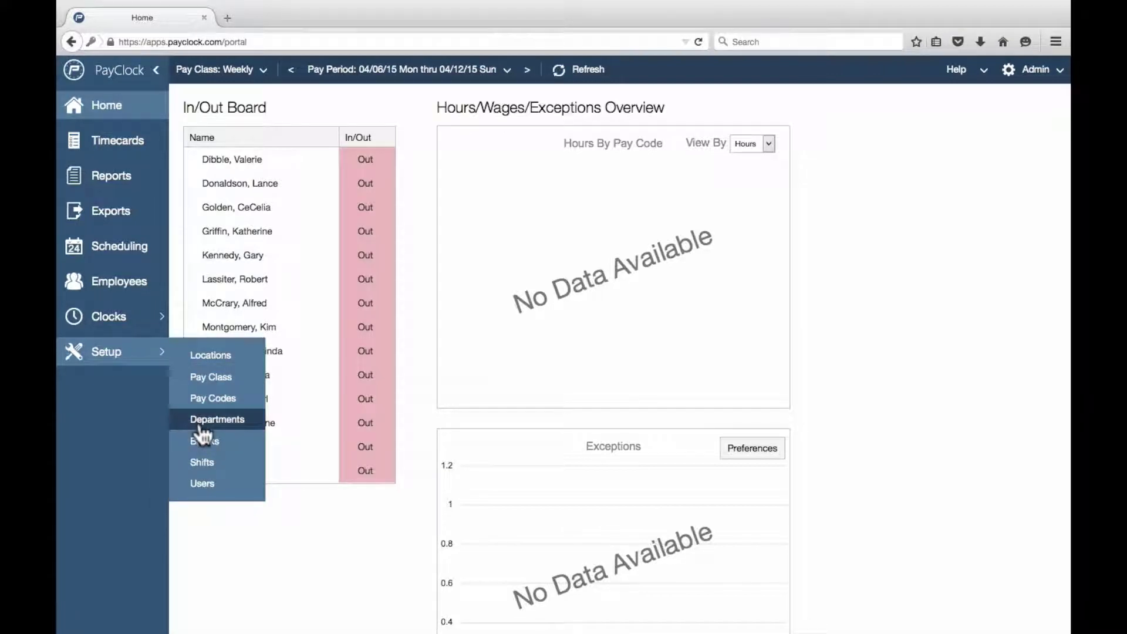
left_click(202, 463)
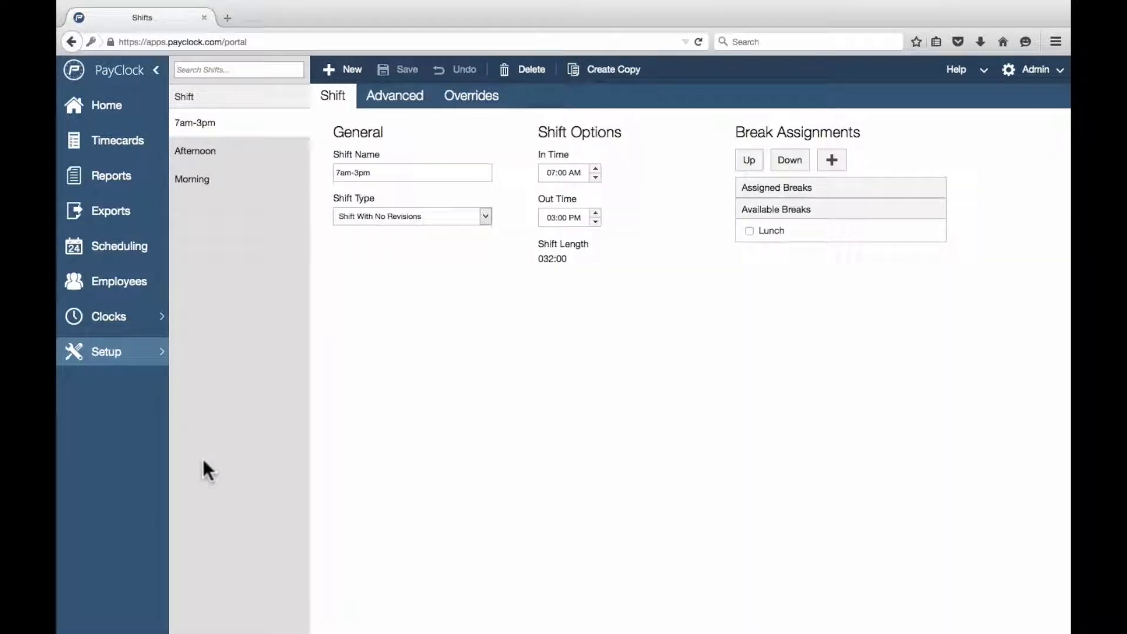
- Create a shift 'Morning 1' of type Shift With In And Out Revisions, arriving early 07:30 AM
left_click(347, 70)
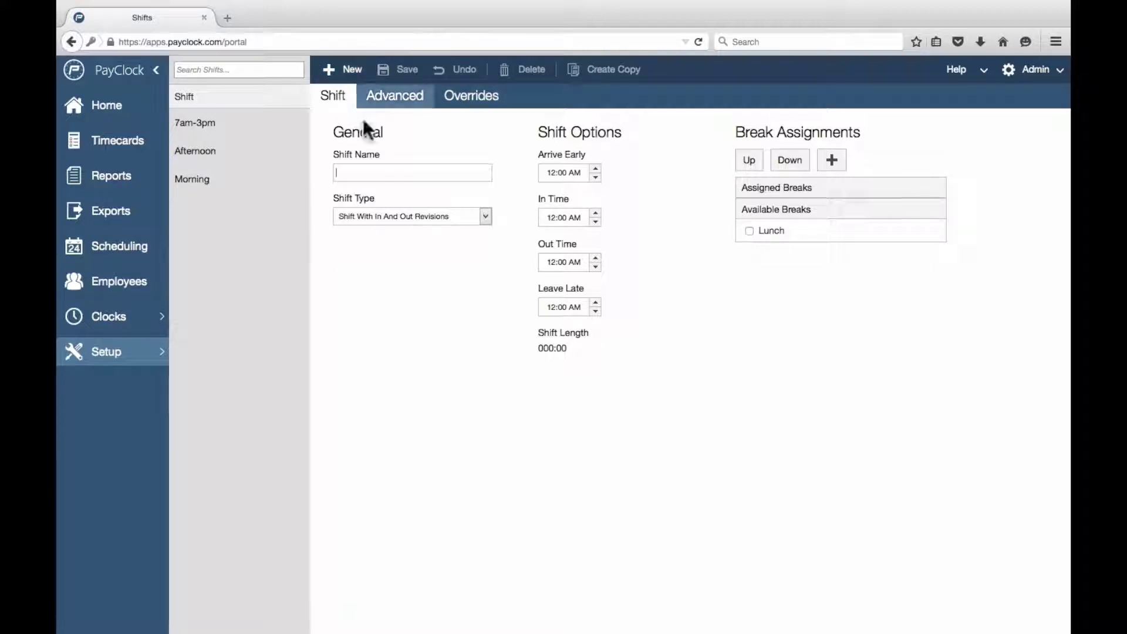
left_click(380, 172)
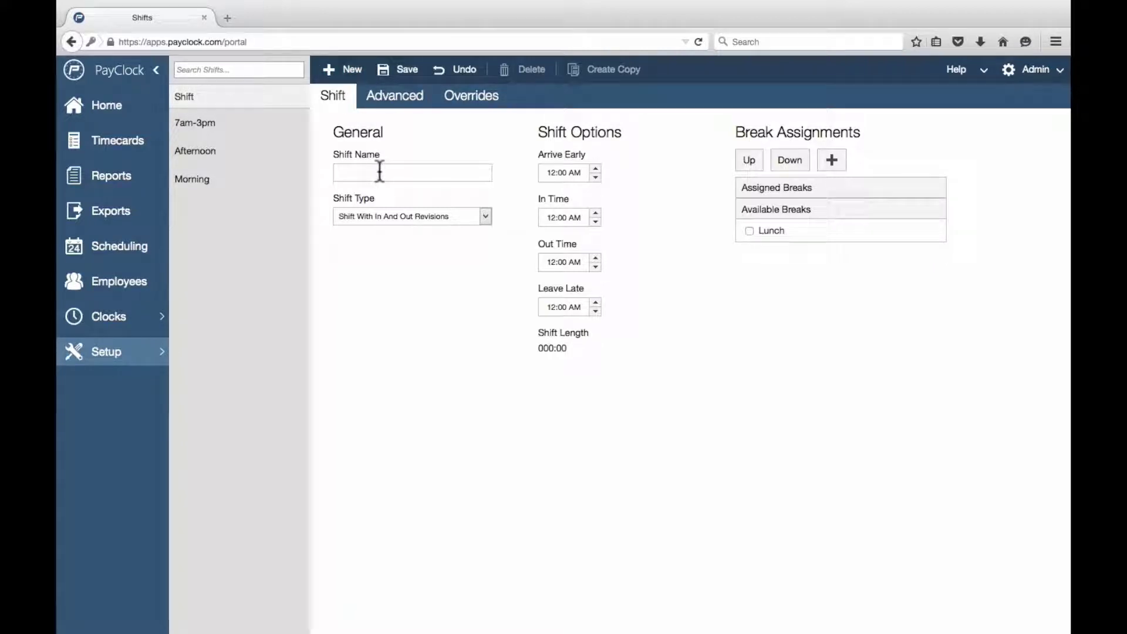
type("Morni")
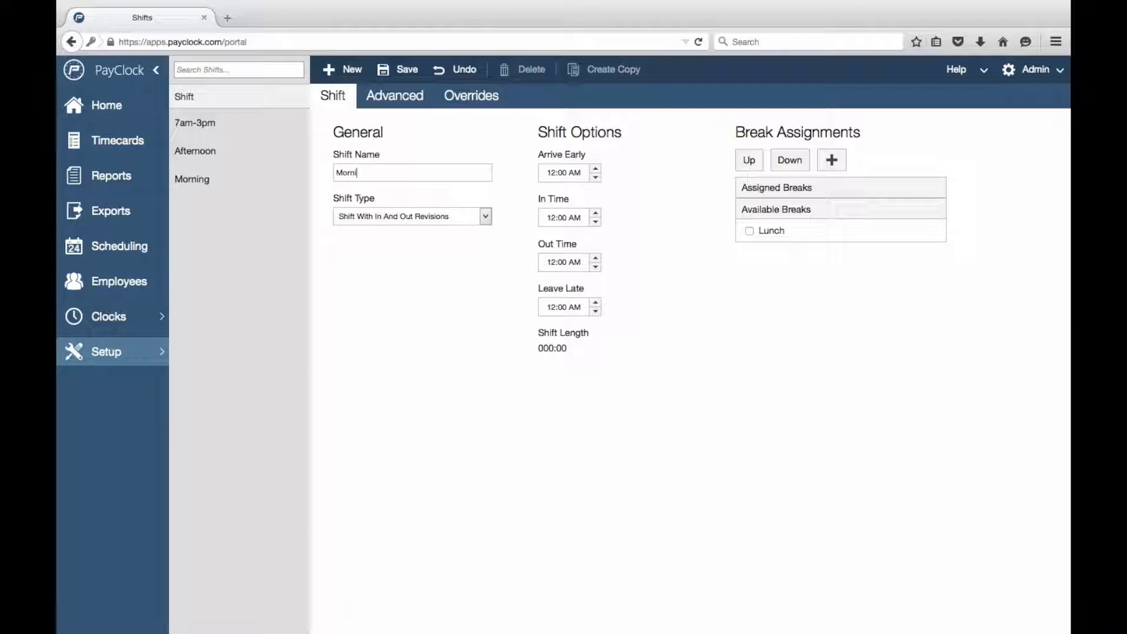
type("ng 1")
left_click(435, 218)
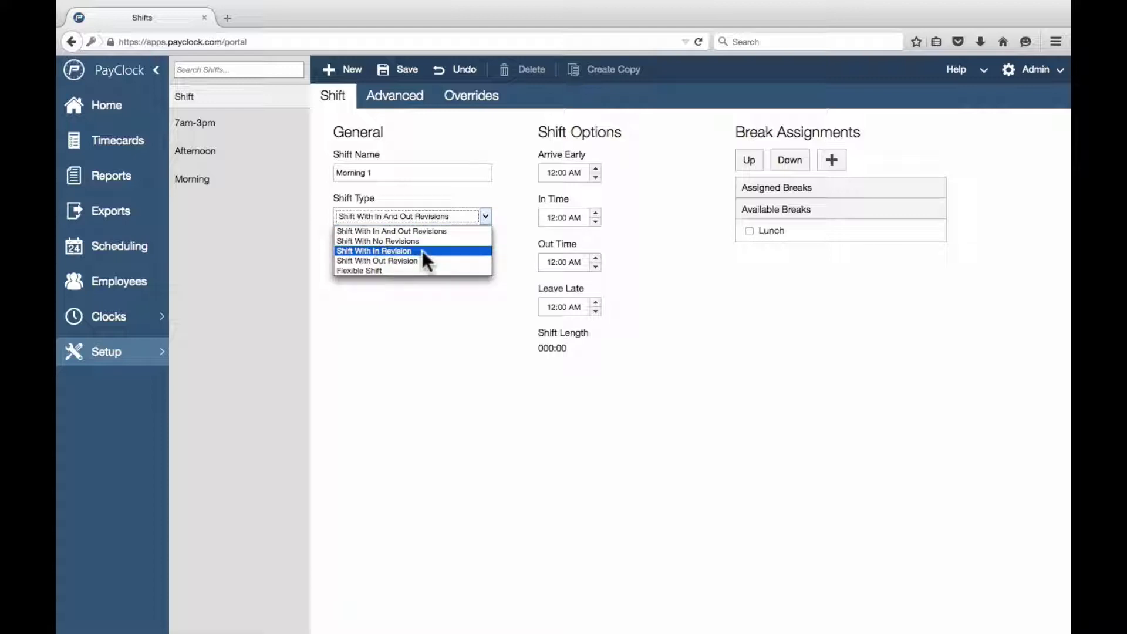
left_click(423, 232)
left_click(554, 174)
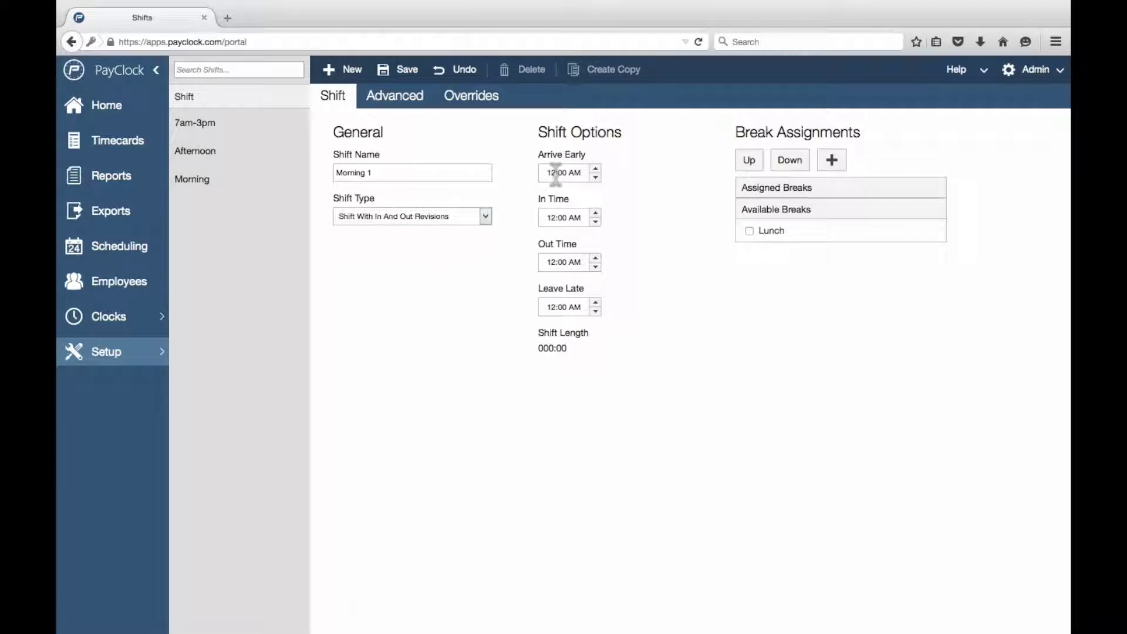
type("07:30")
left_click(485, 216)
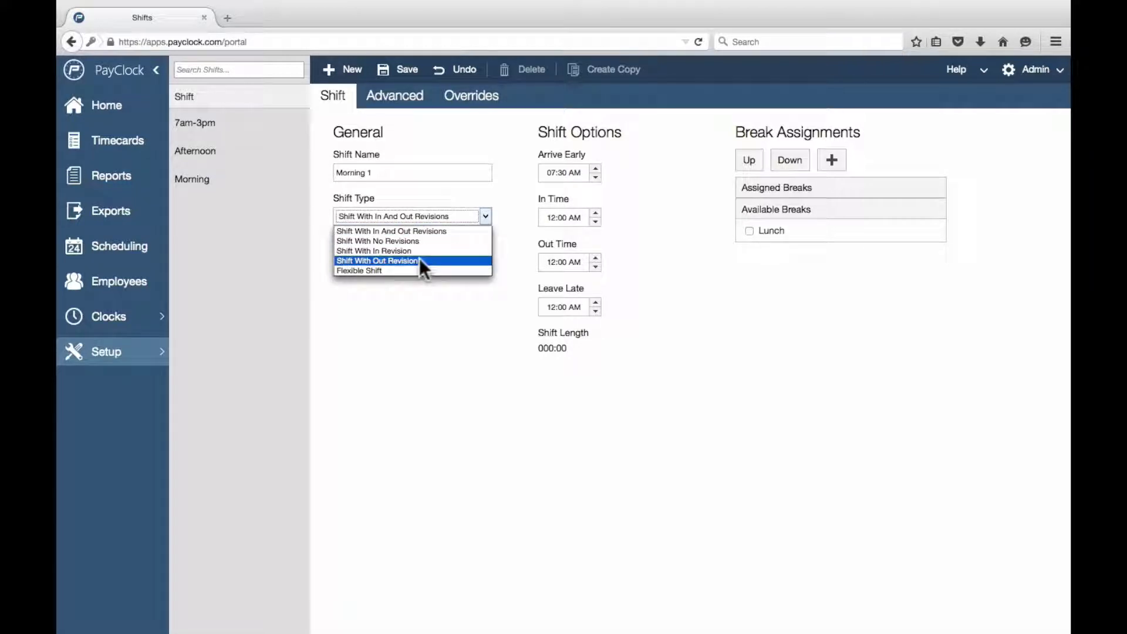
left_click(606, 254)
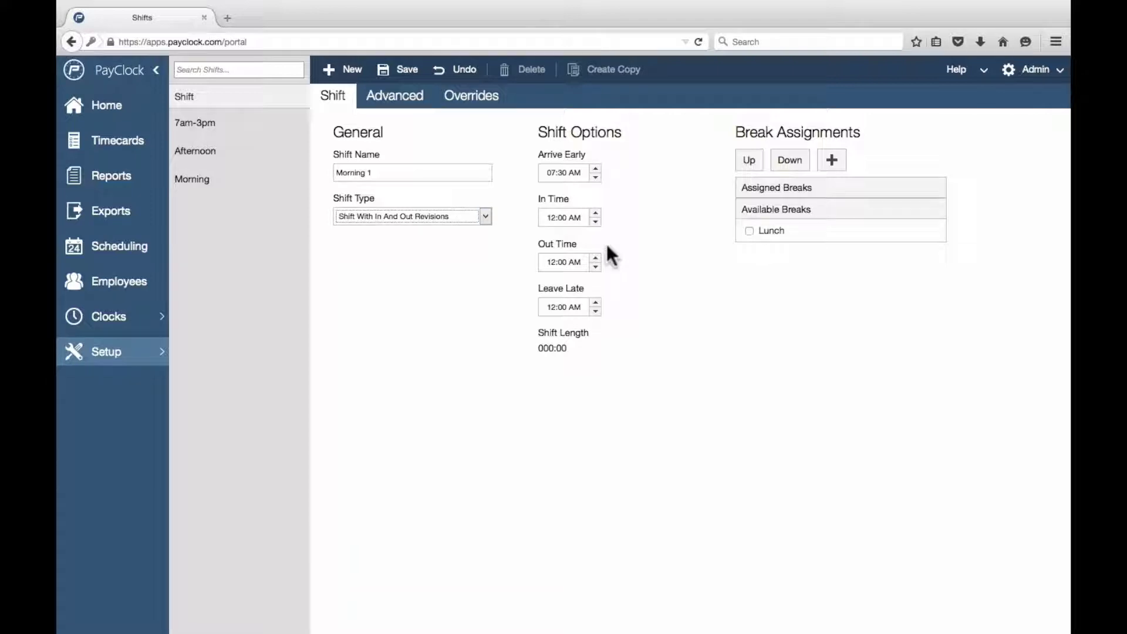
- Set Morning 1 to 08:00 AM–05:00 PM, Leave Late 05:30 PM, with the Lunch break assigned
left_click(553, 217)
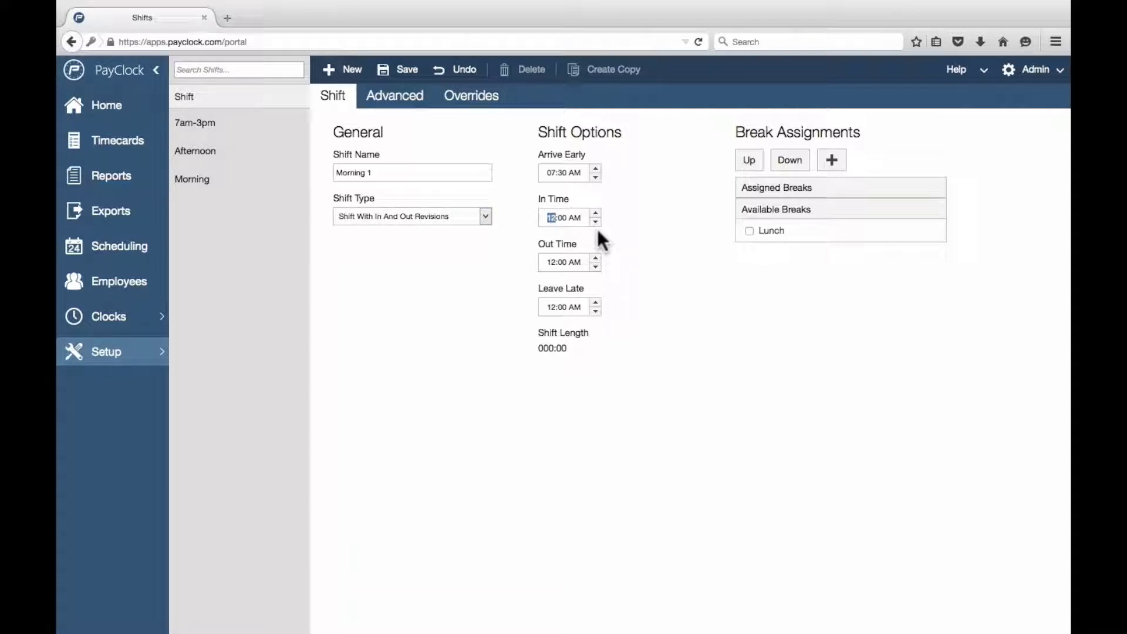
type("6")
left_click(552, 261)
type("5")
left_click(552, 307)
left_click(577, 262)
left_click(577, 306)
left_click(616, 303)
left_click(749, 231)
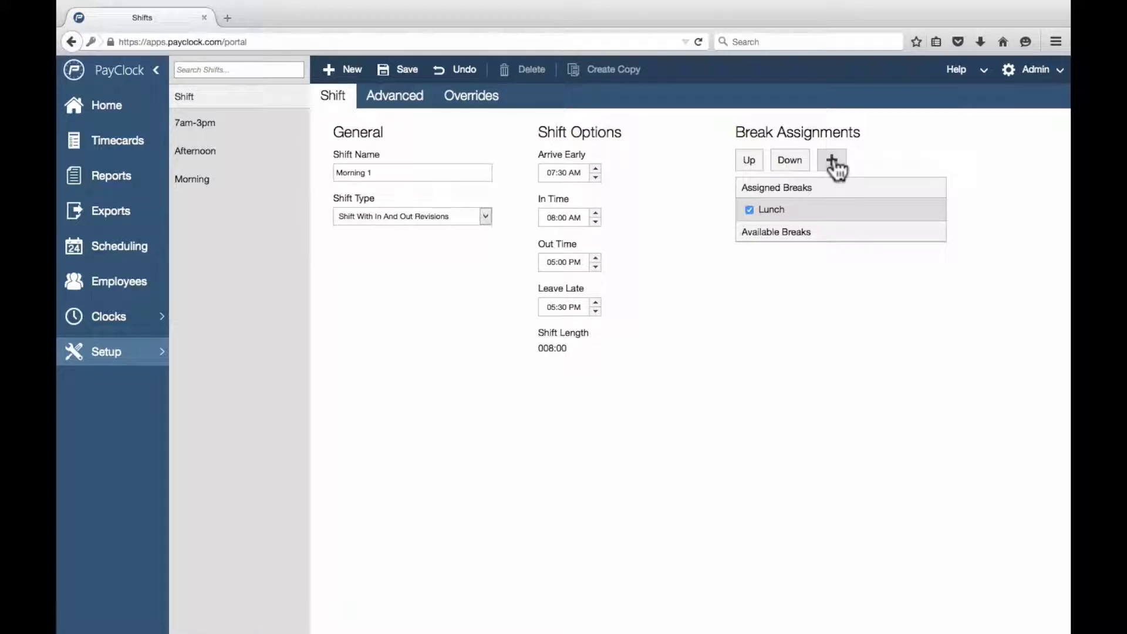
left_click(420, 101)
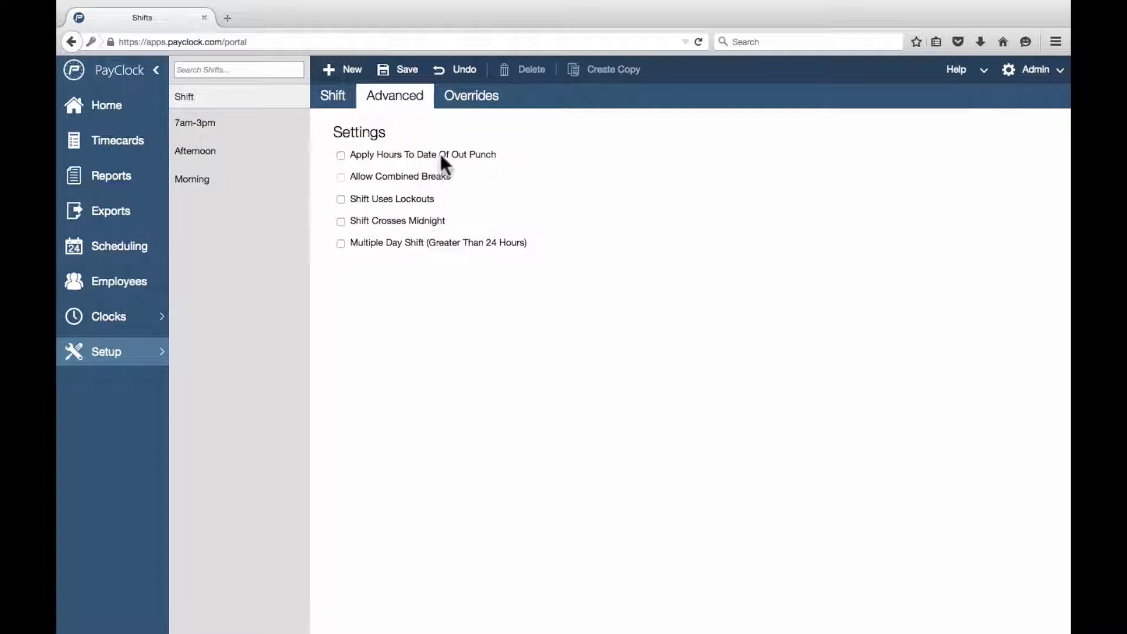
- Check the Overrides tab (Do Not Override) and save Morning 1
left_click(468, 105)
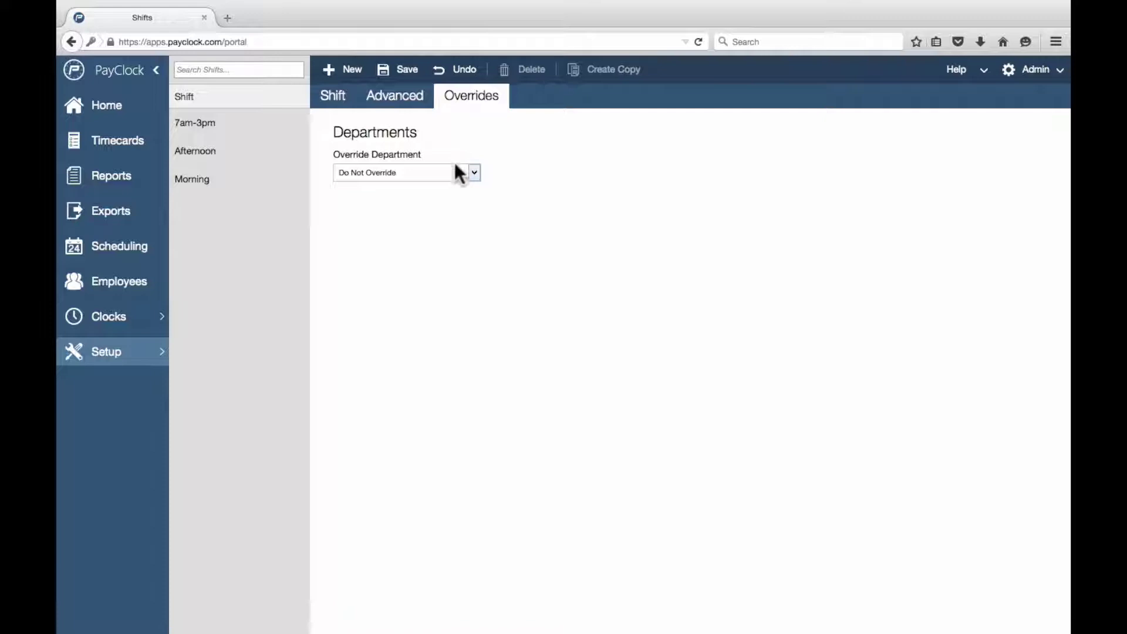
left_click(390, 70)
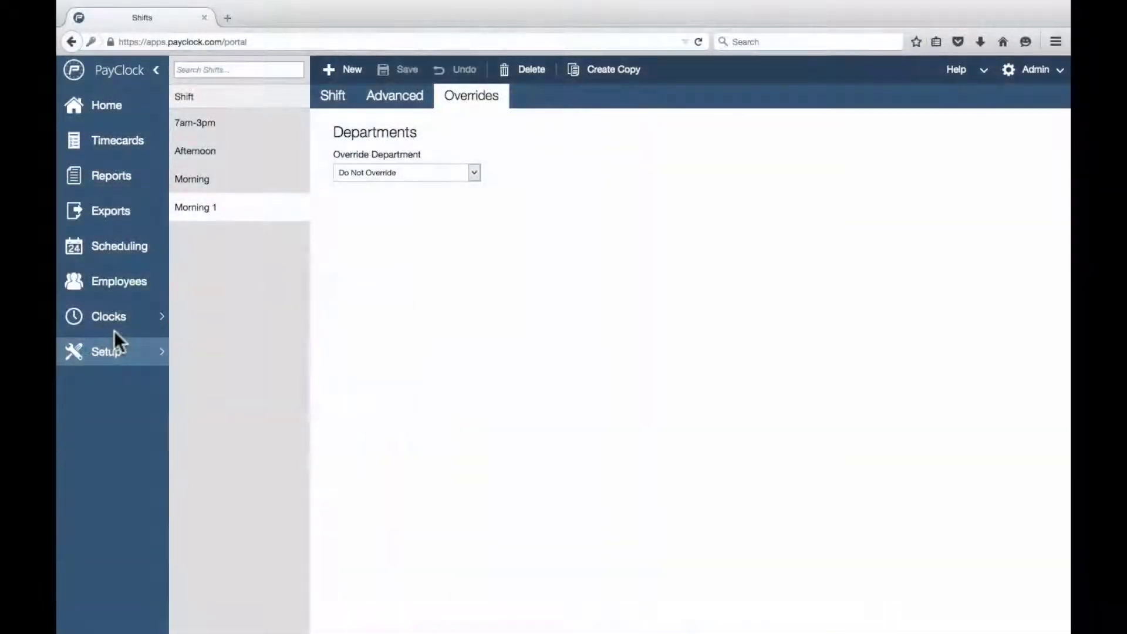
- Return to Setup > Shifts and start a new shift named 'Afternoon flex'
left_click(119, 364)
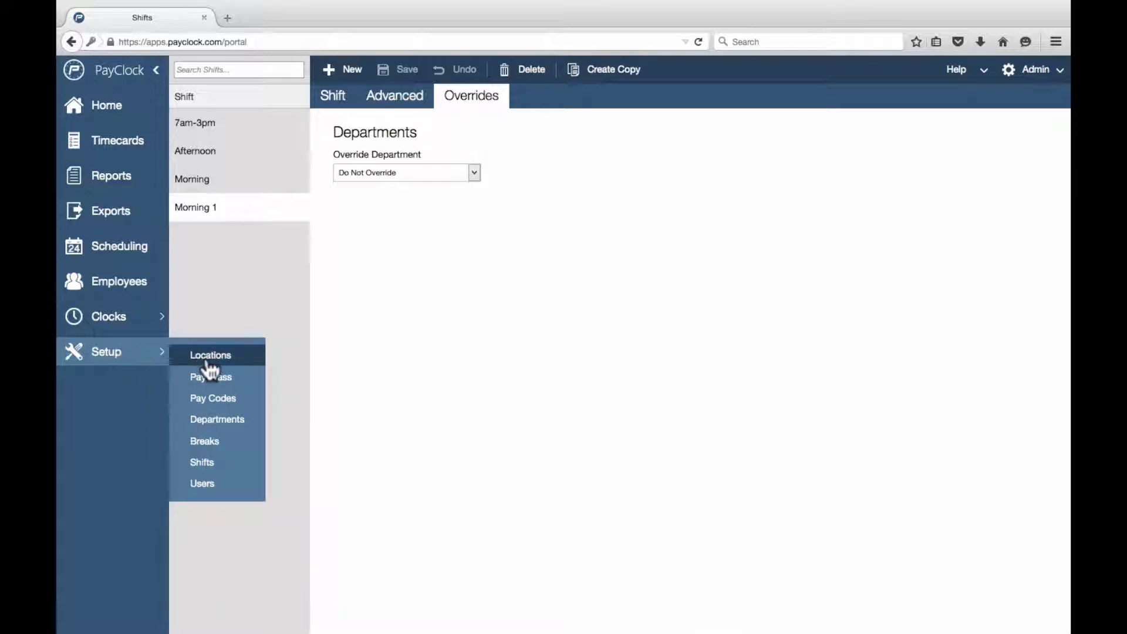
left_click(207, 462)
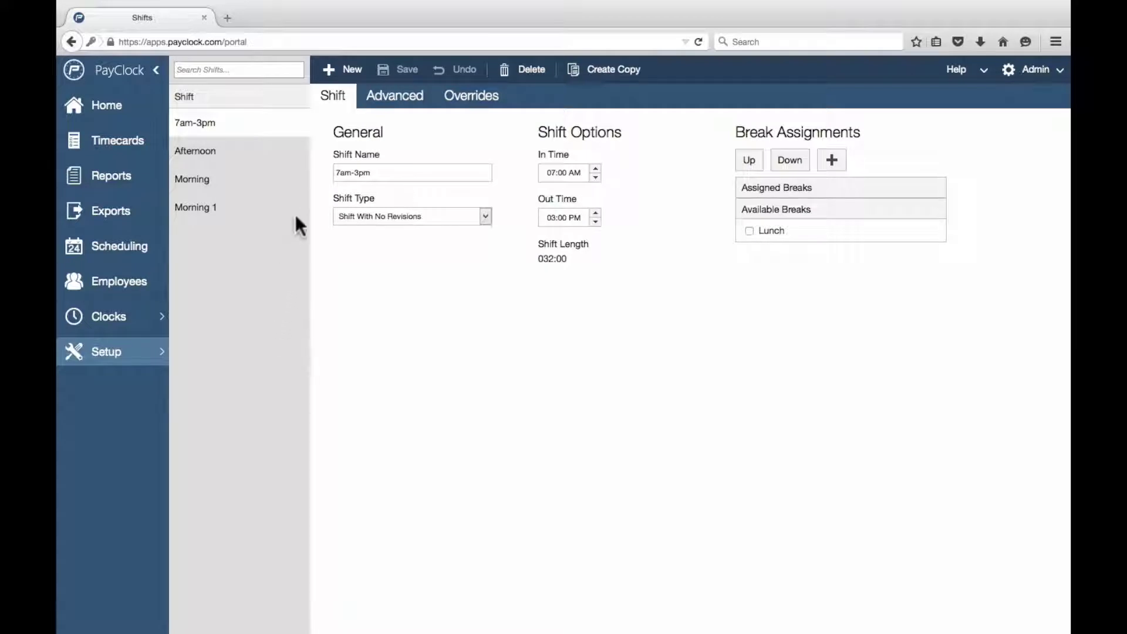
left_click(330, 71)
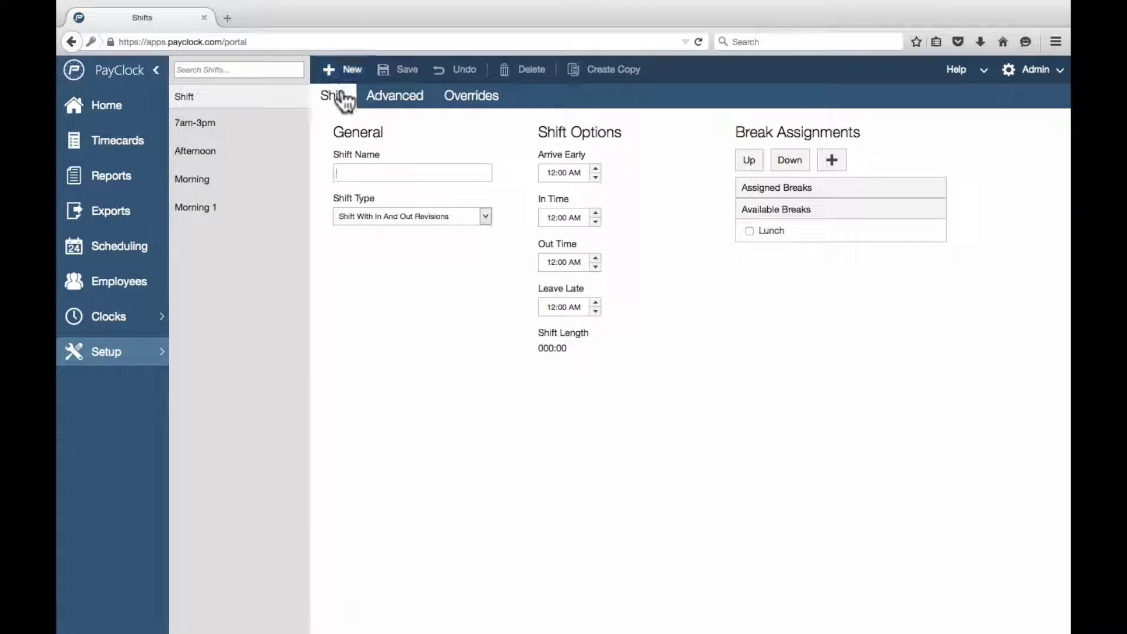
type("Afternoon flex")
left_click(431, 212)
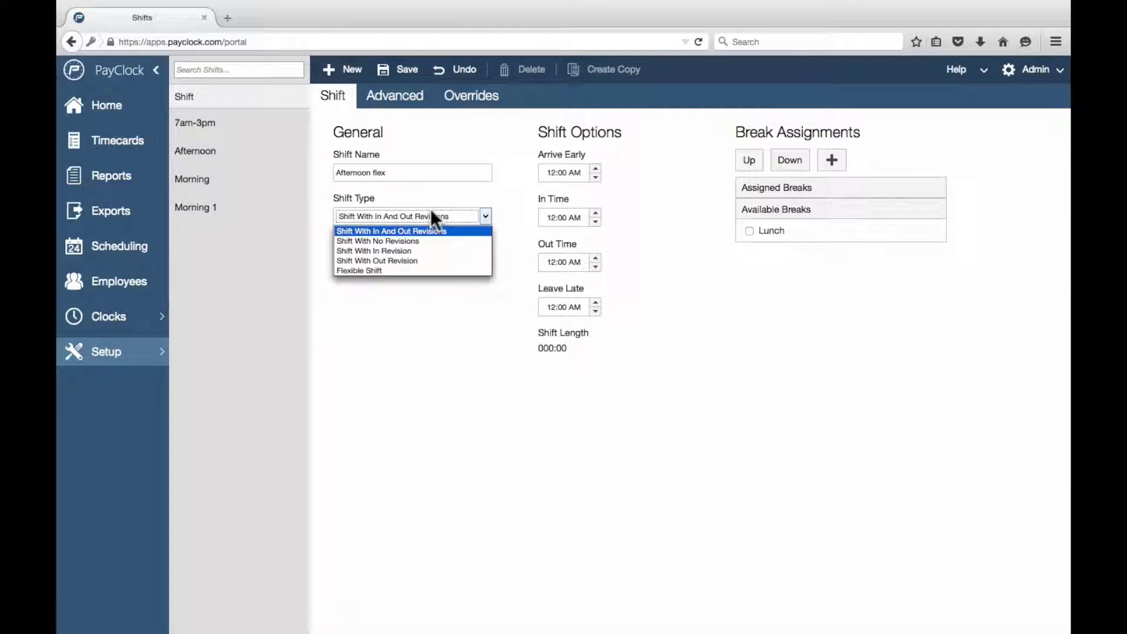
- Make Afternoon flex a Flexible Shift, length 8, with Lunch assigned, and save it
left_click(402, 270)
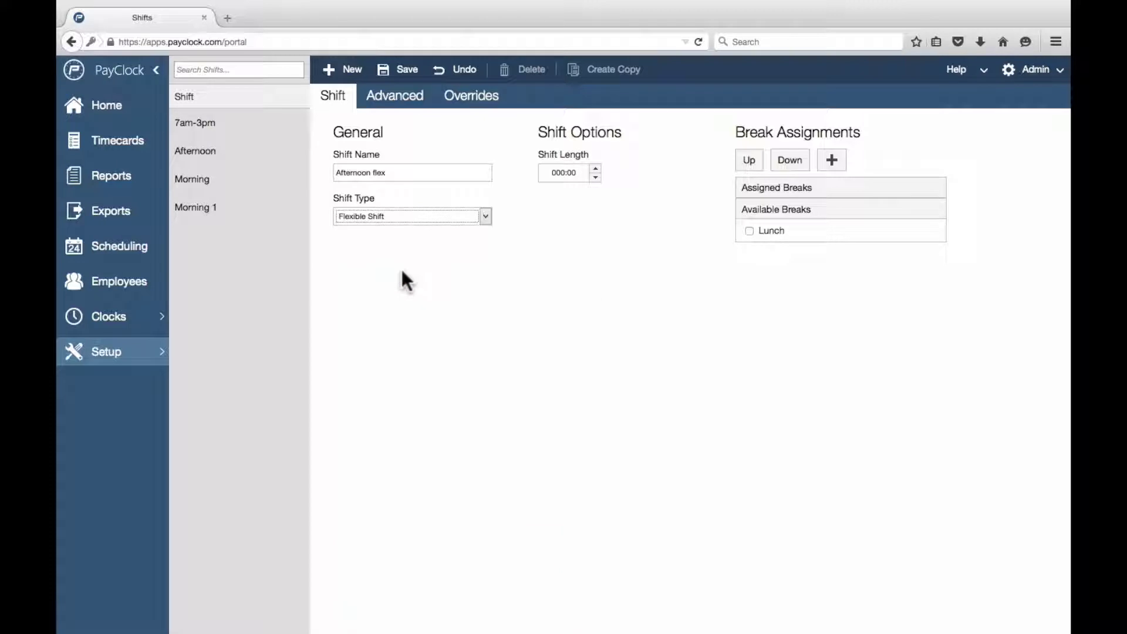
left_click(562, 172)
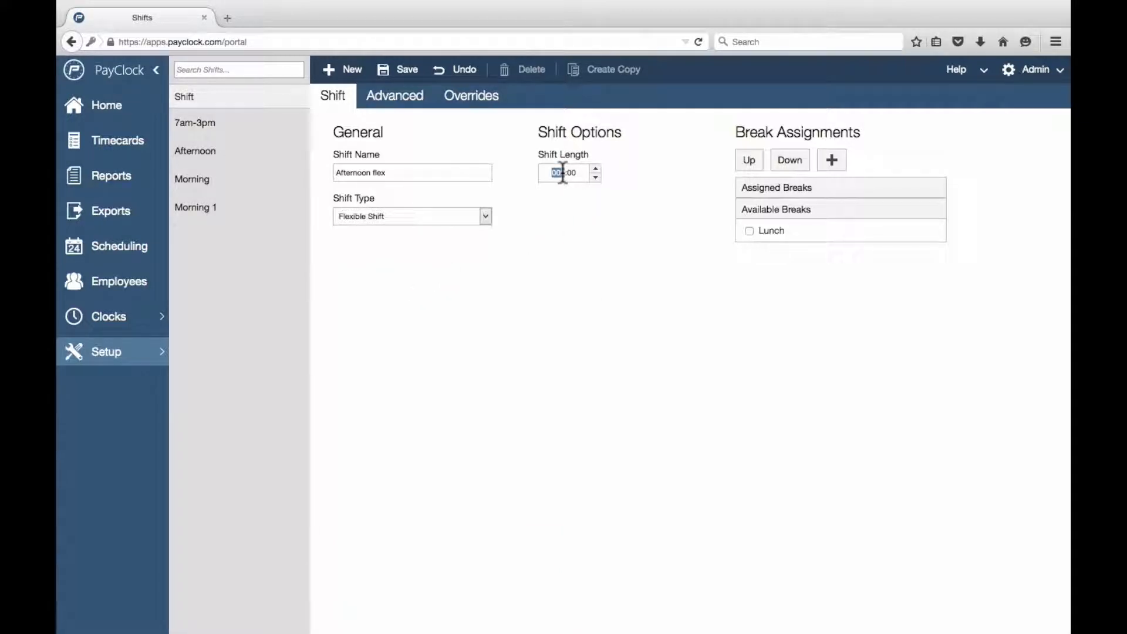
type("8")
left_click(749, 232)
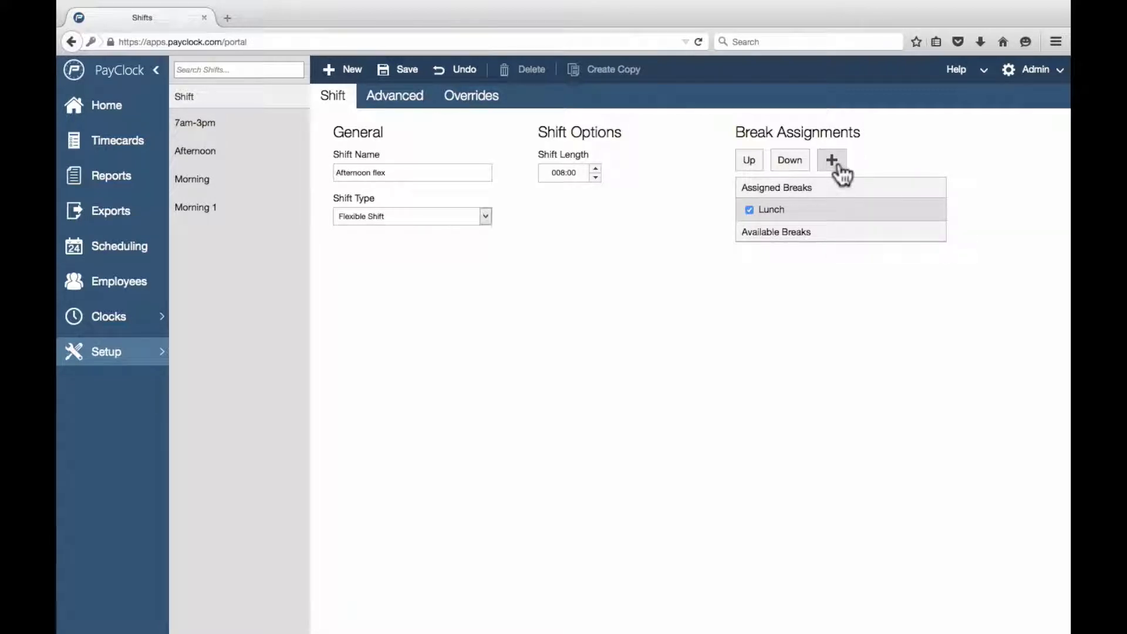
left_click(414, 99)
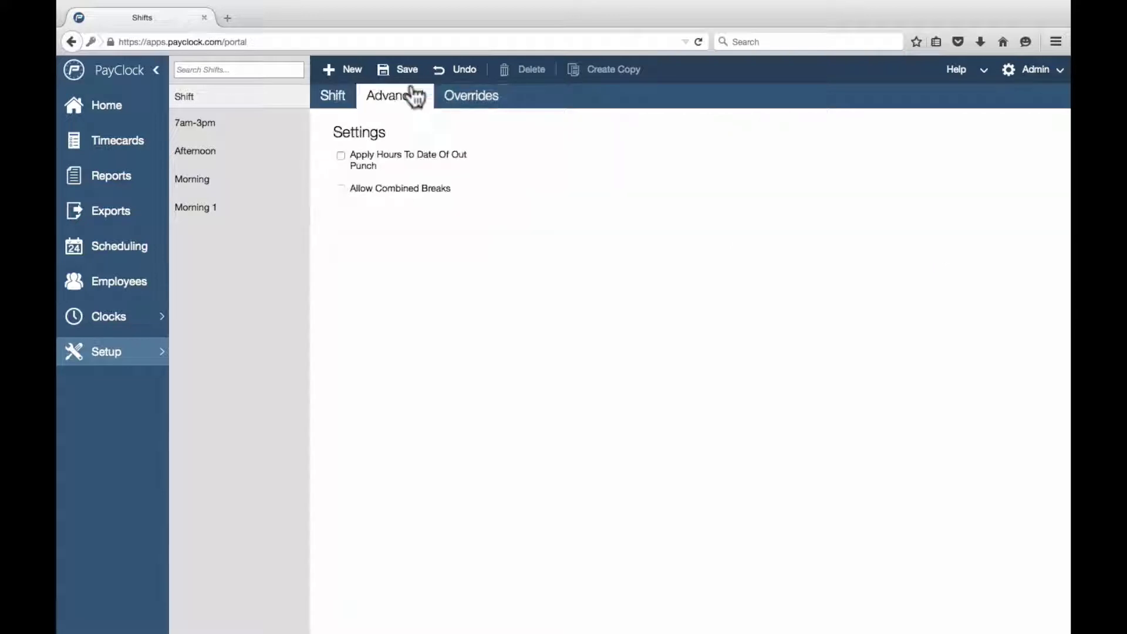
left_click(482, 111)
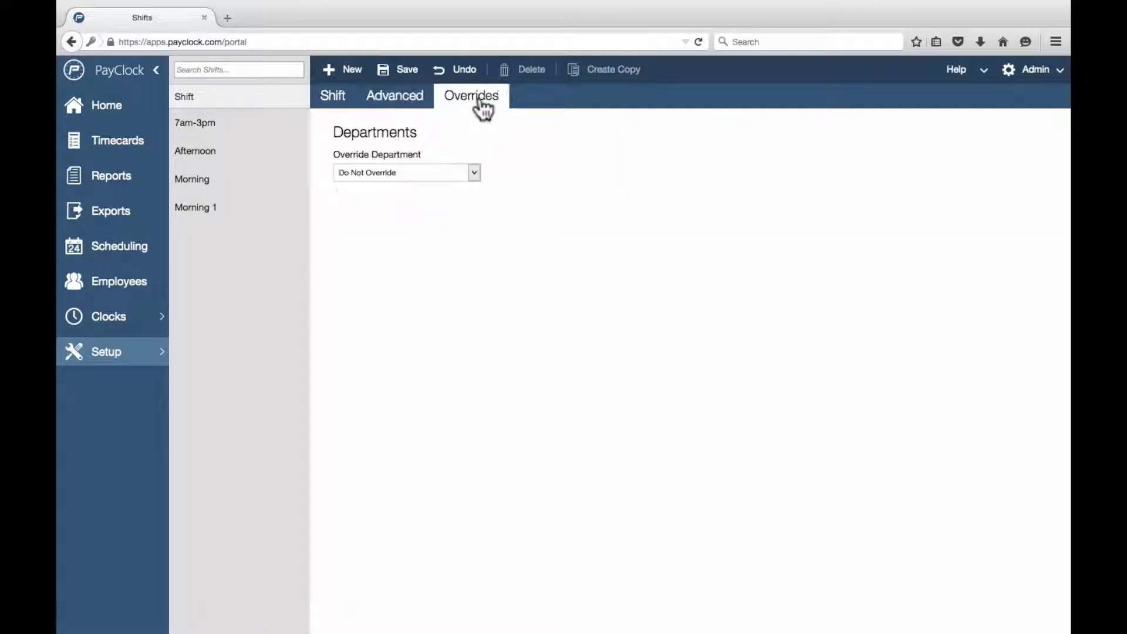
left_click(337, 111)
left_click(395, 73)
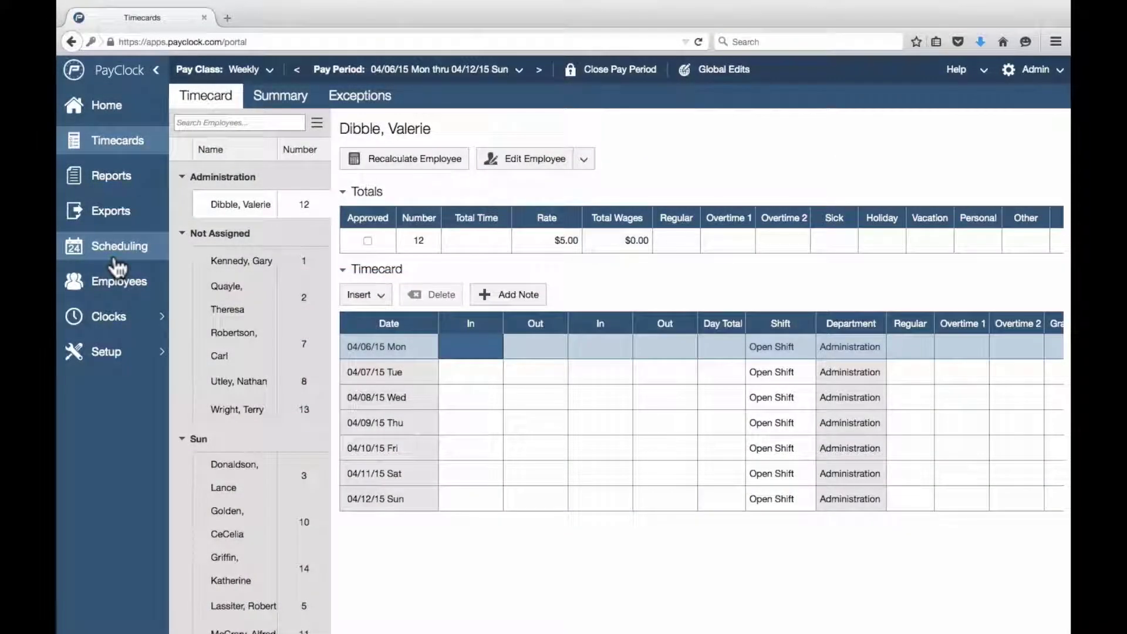
- Open the Scheduling month calendar and edit Monday, June 15
left_click(115, 255)
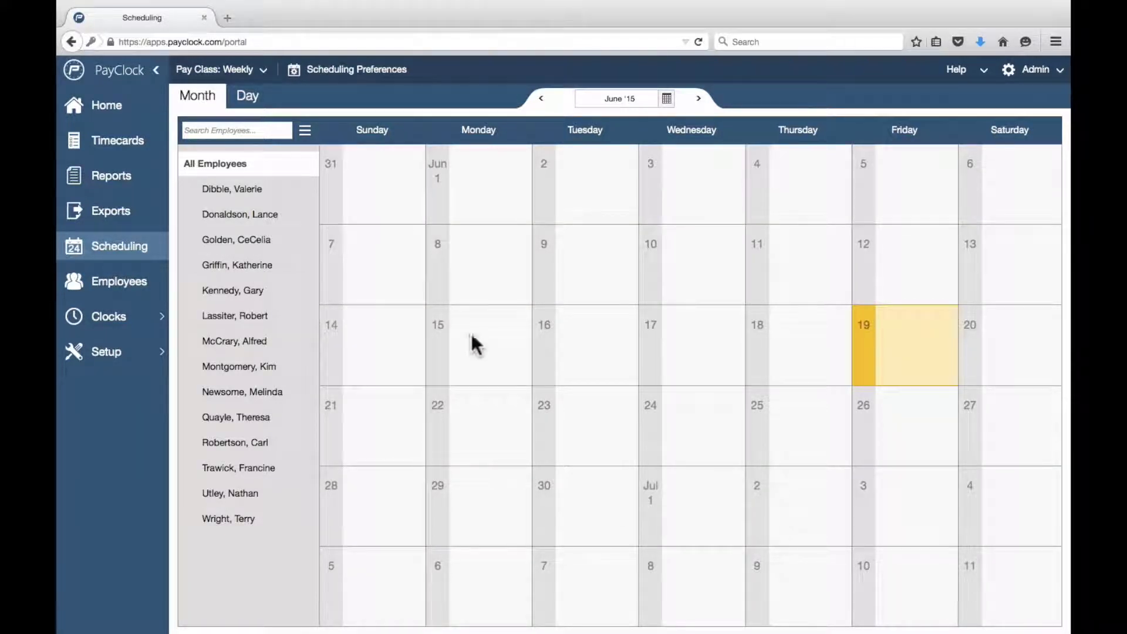
mouse_move(474, 340)
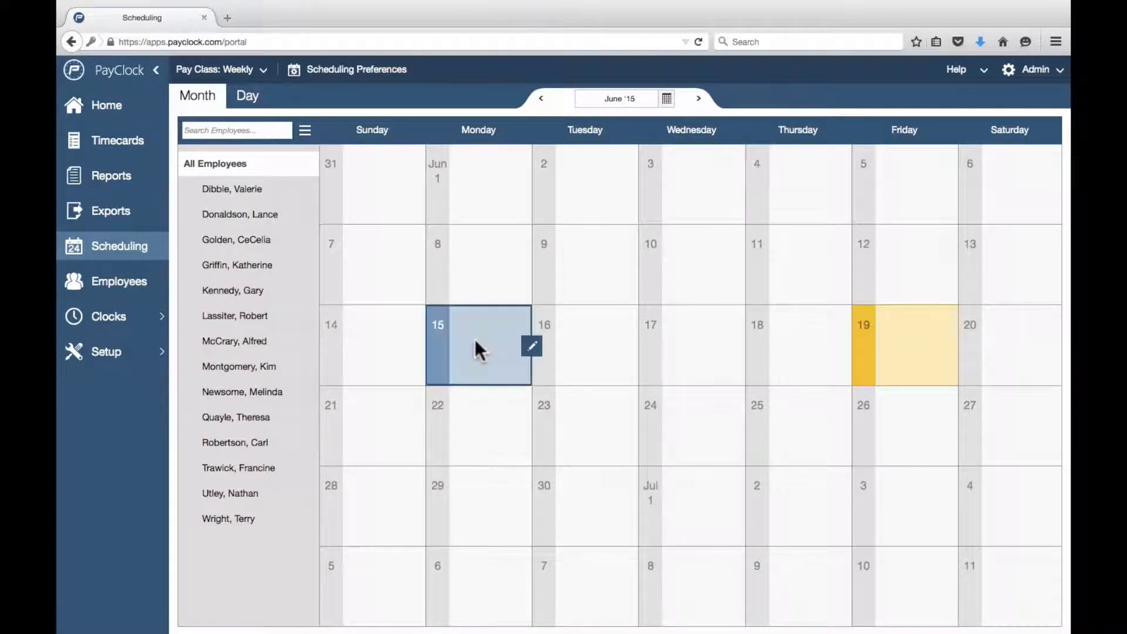
left_click(533, 349)
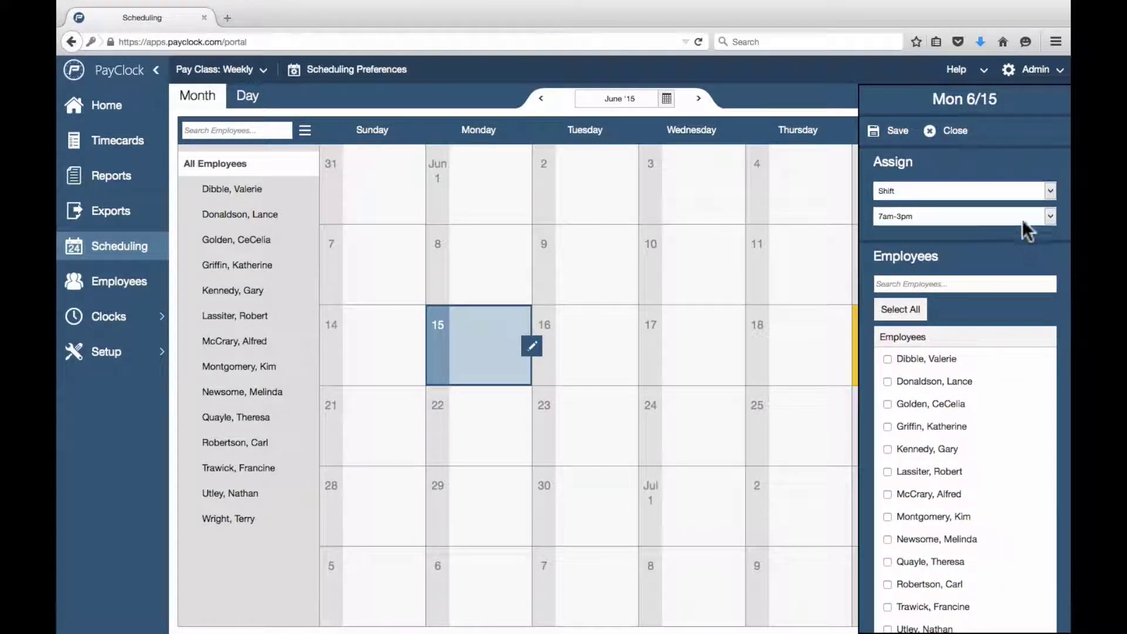
- Assign the 7am-3pm shift to the first employee on Mon 6/15 and save
left_click(1049, 189)
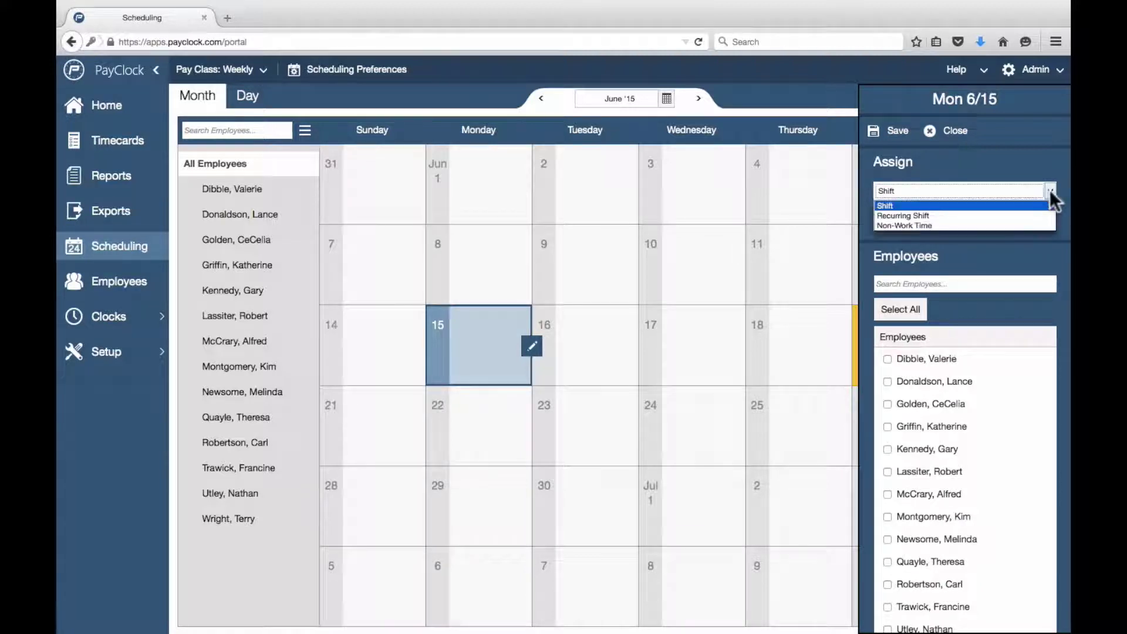
left_click(1049, 189)
left_click(1051, 214)
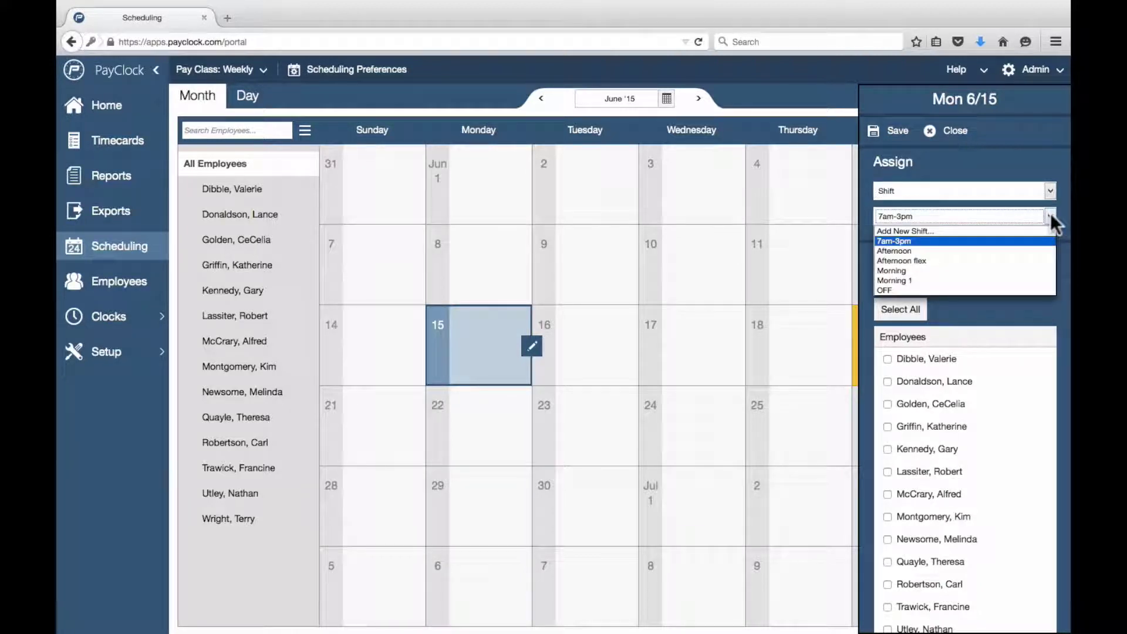
left_click(1051, 213)
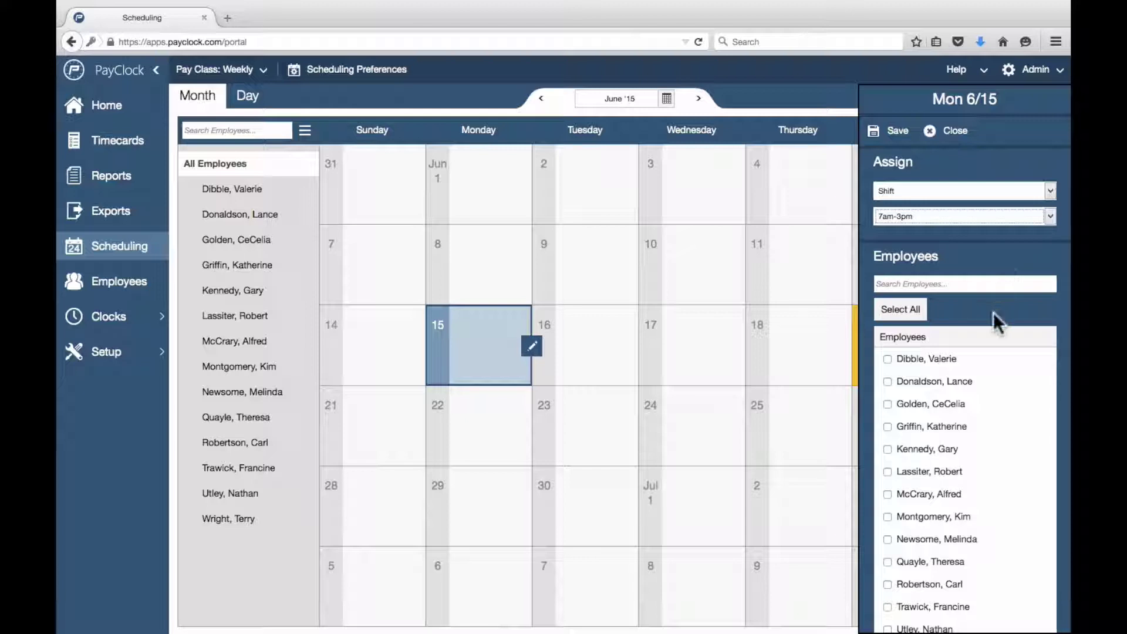
scroll(993, 312, "down", 2)
left_click(888, 312)
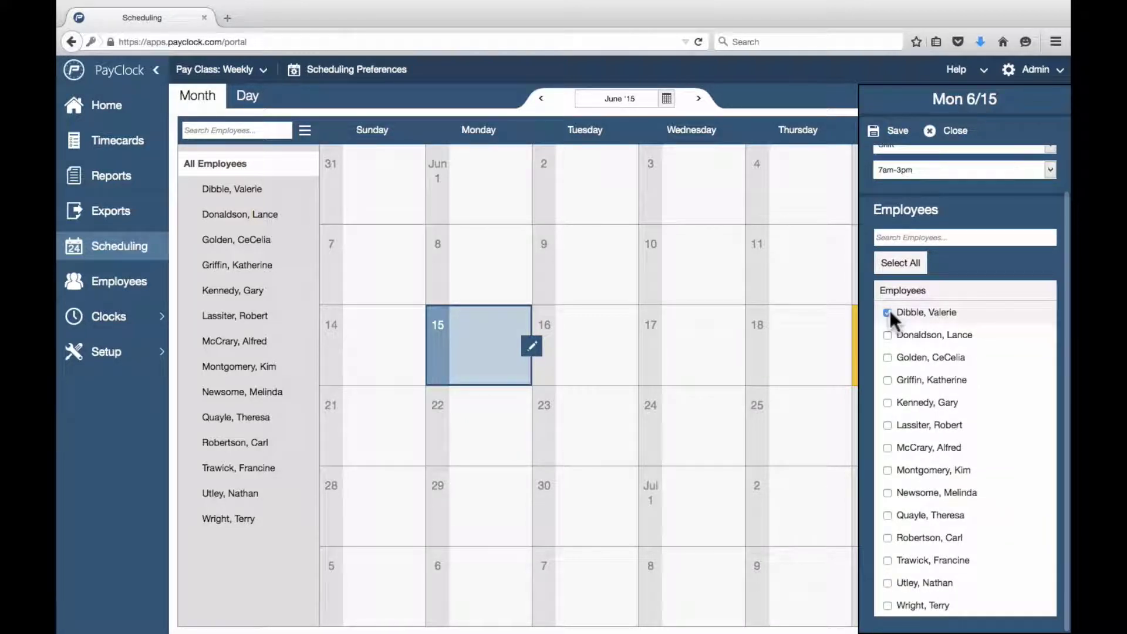
left_click(894, 133)
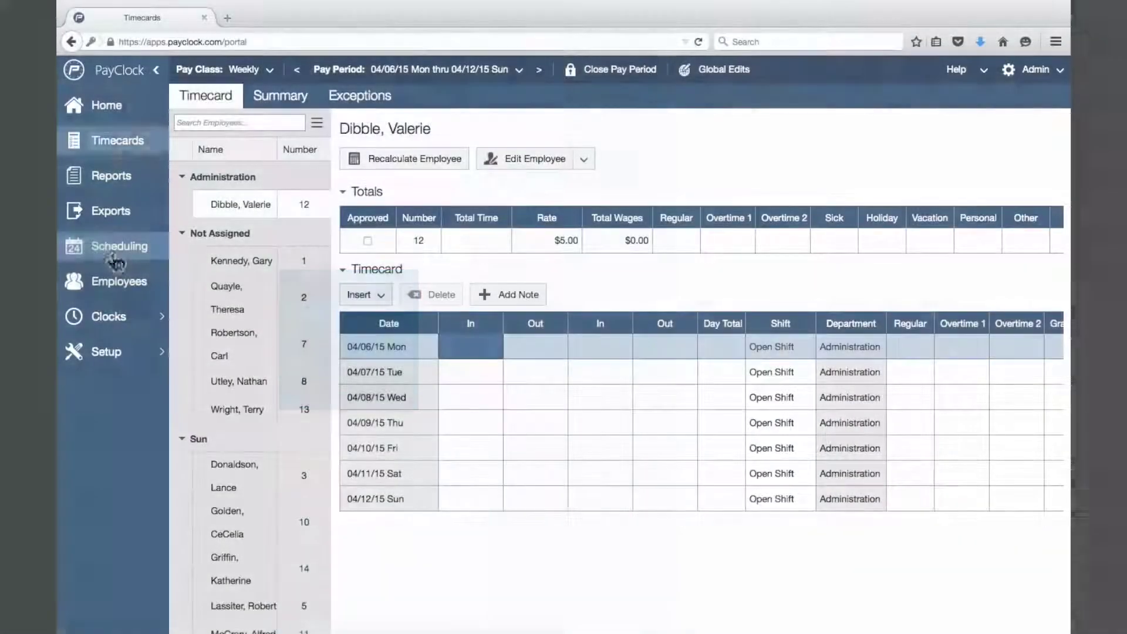
- Create a Recurring Shift of 7am-3pm for the first employee every Monday from June 15
left_click(118, 258)
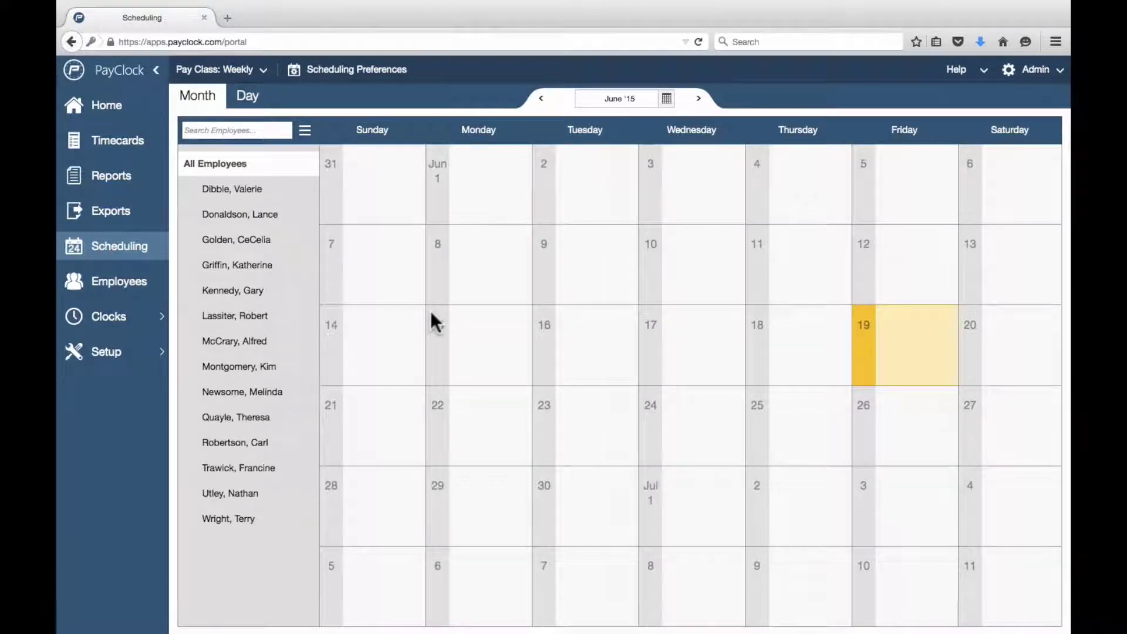
left_click(477, 340)
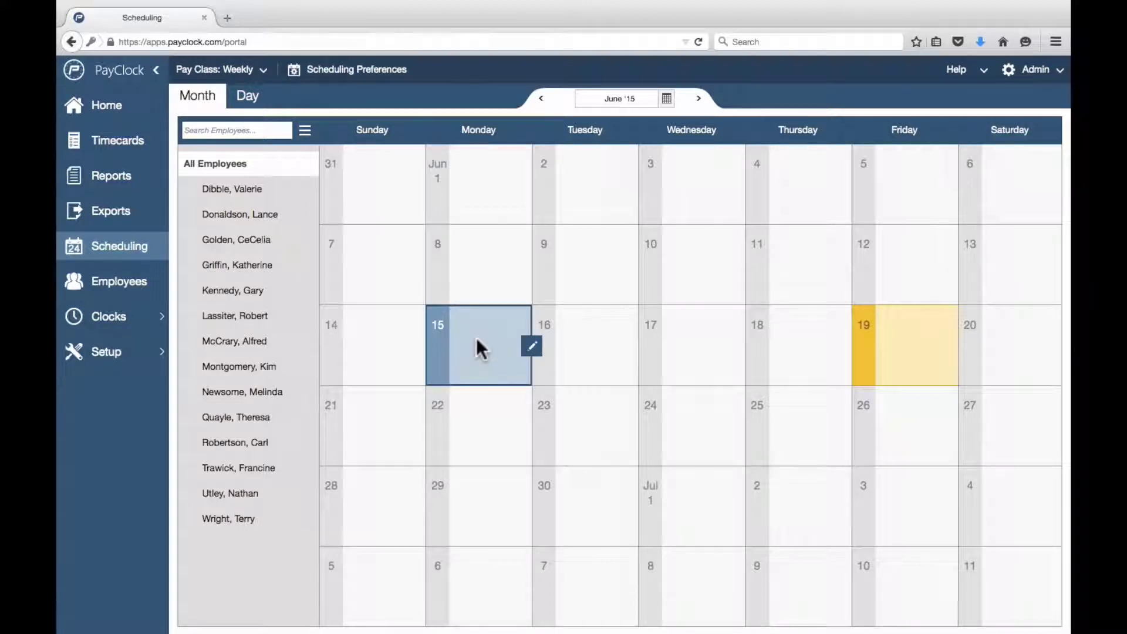
left_click(532, 347)
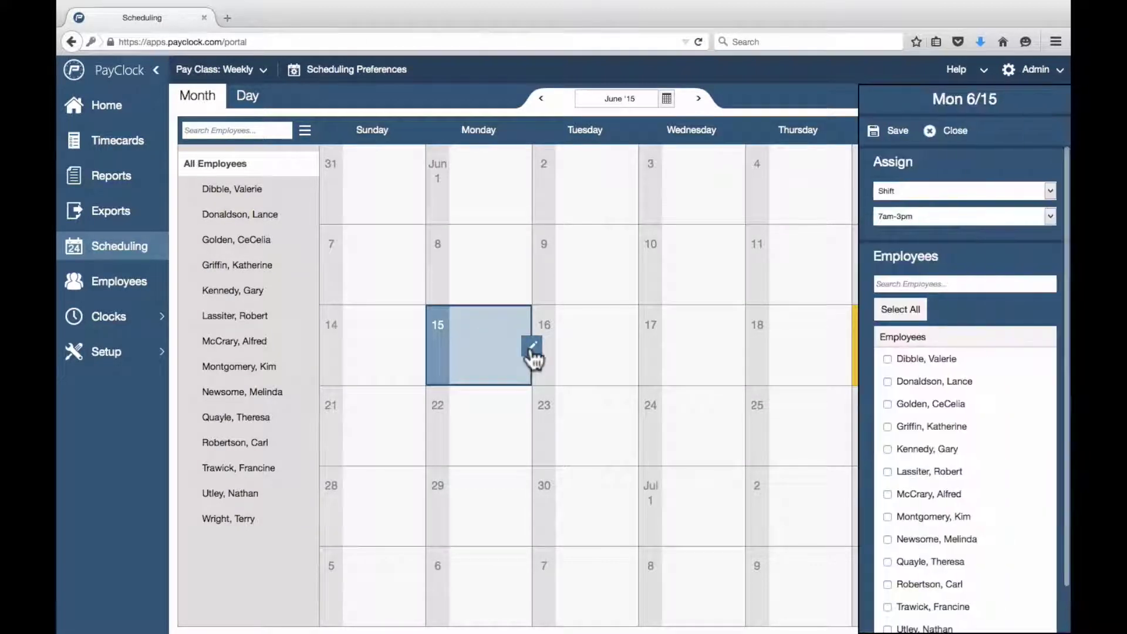
left_click(924, 191)
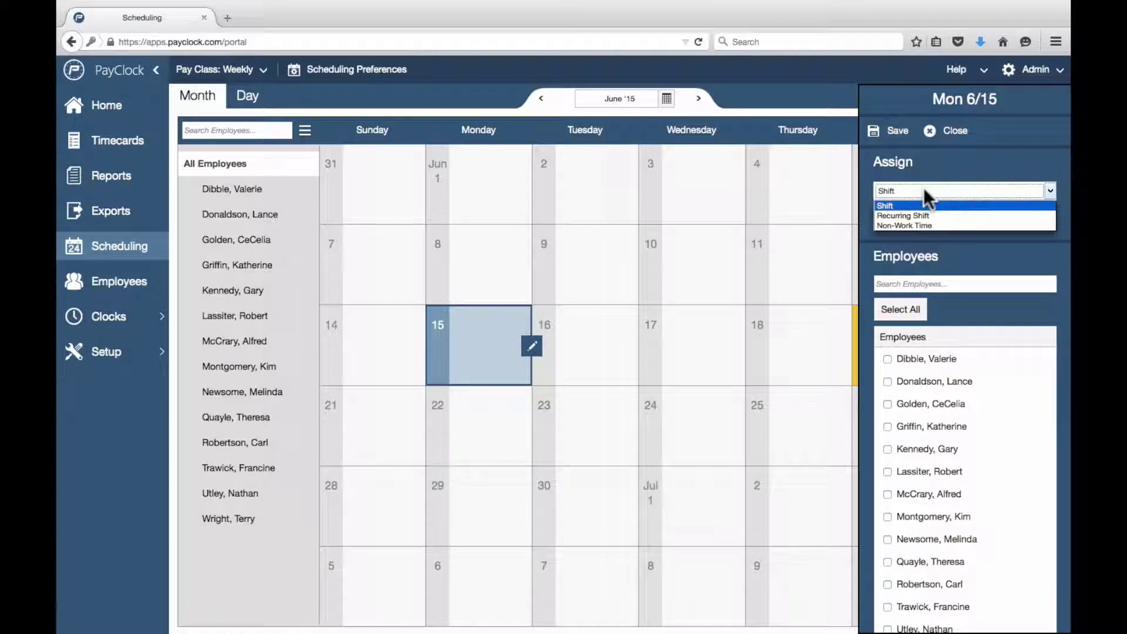
left_click(944, 215)
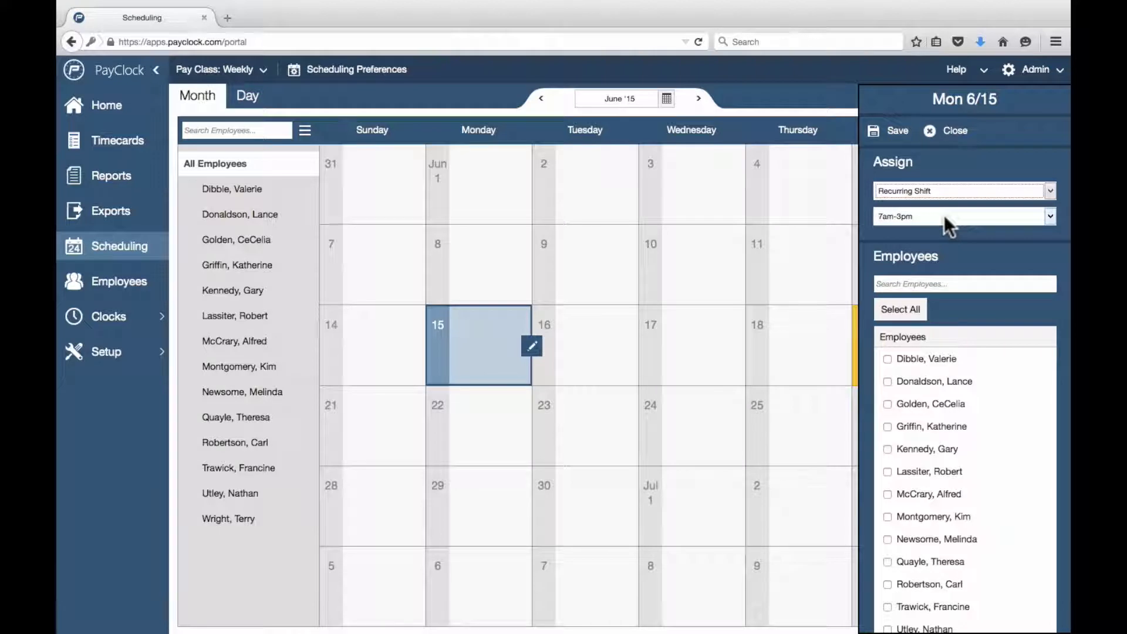
left_click(944, 216)
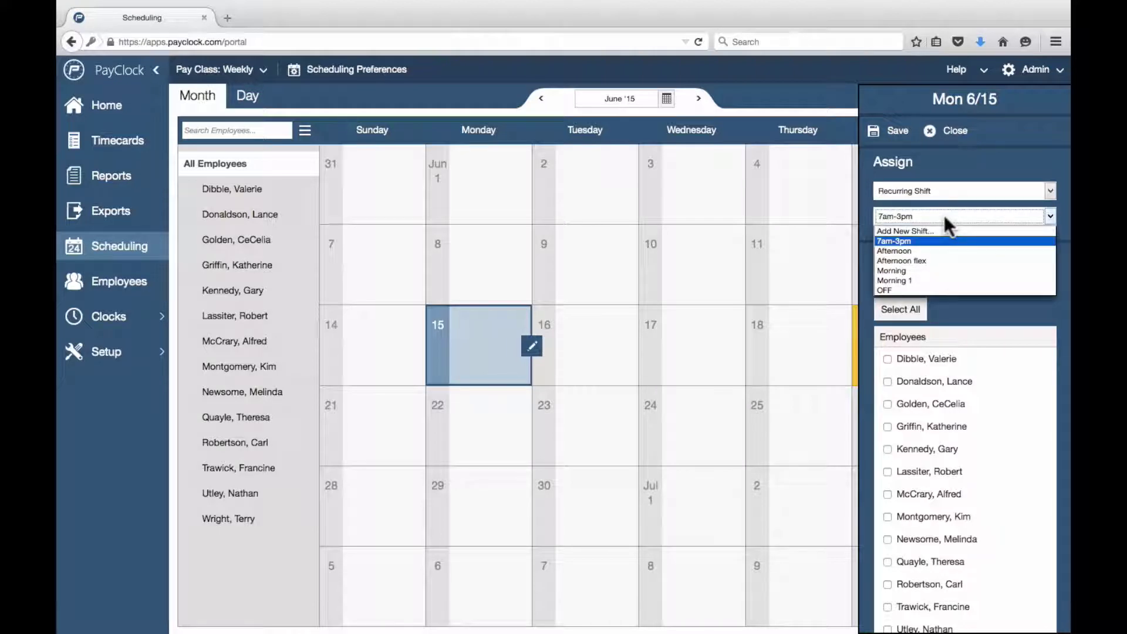
left_click(944, 215)
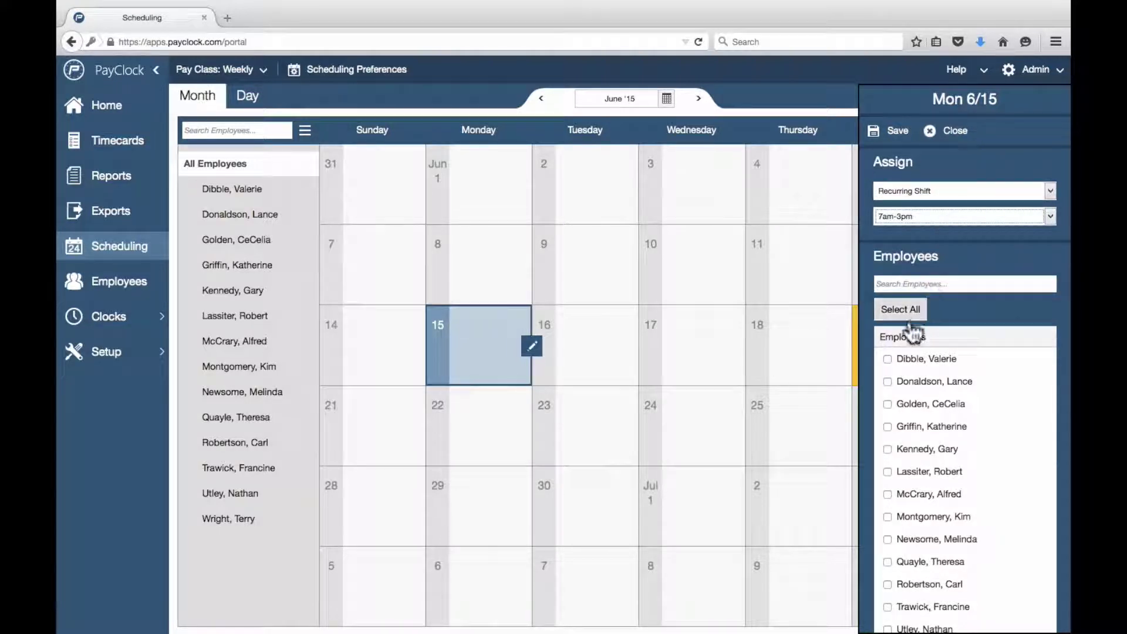
left_click(887, 358)
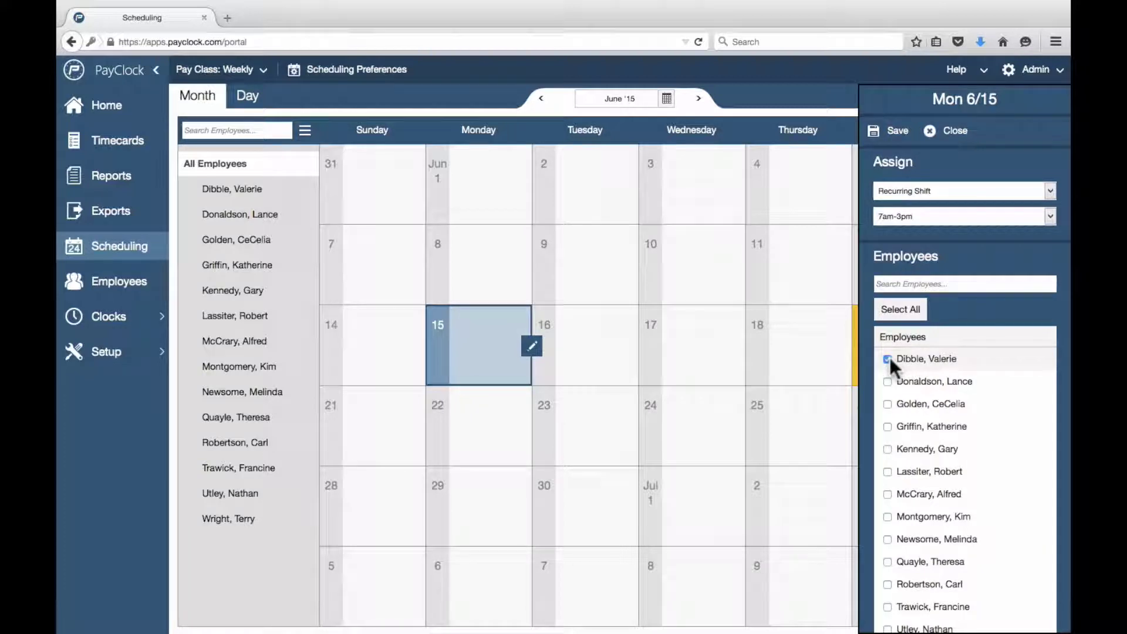
left_click(893, 132)
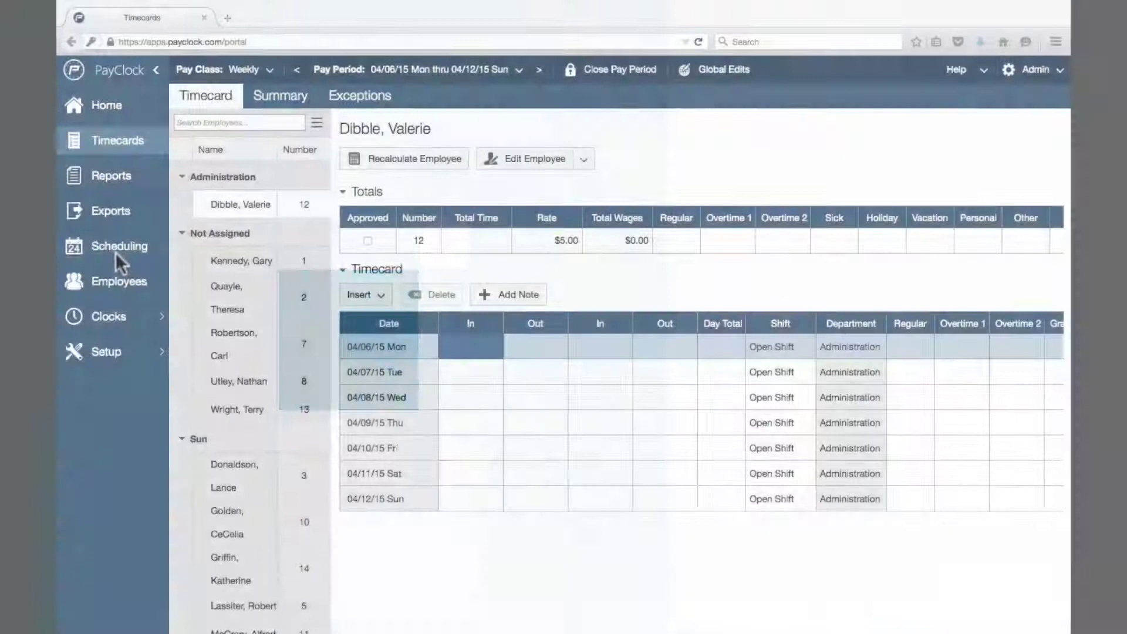
- Show Monday June 8 in Day view and edit the first employee's schedule
left_click(116, 253)
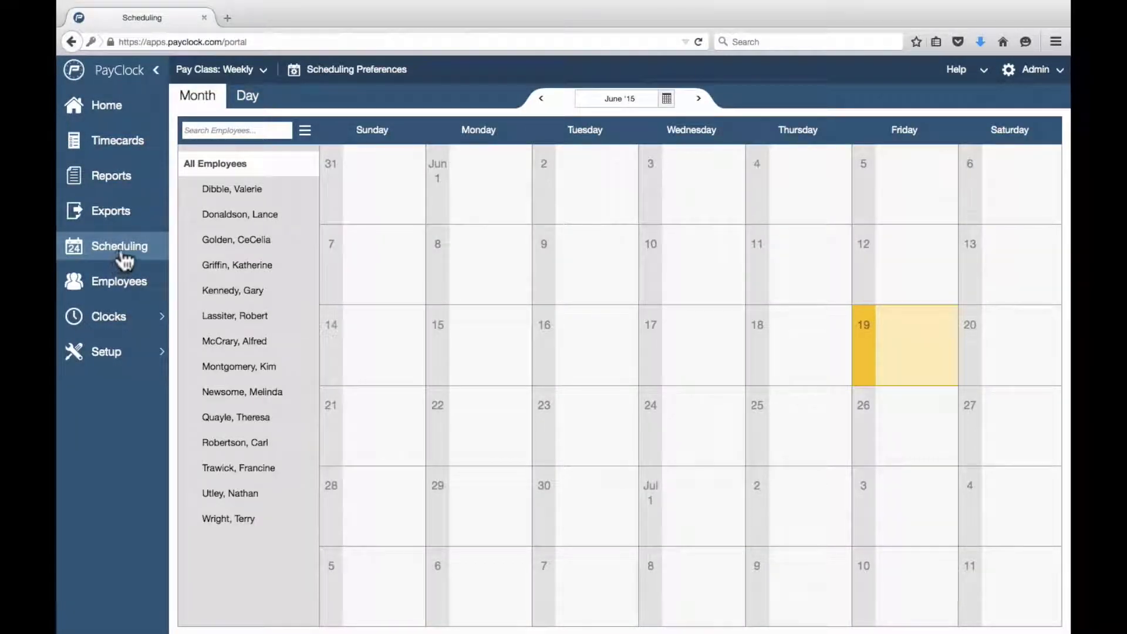
left_click(464, 256)
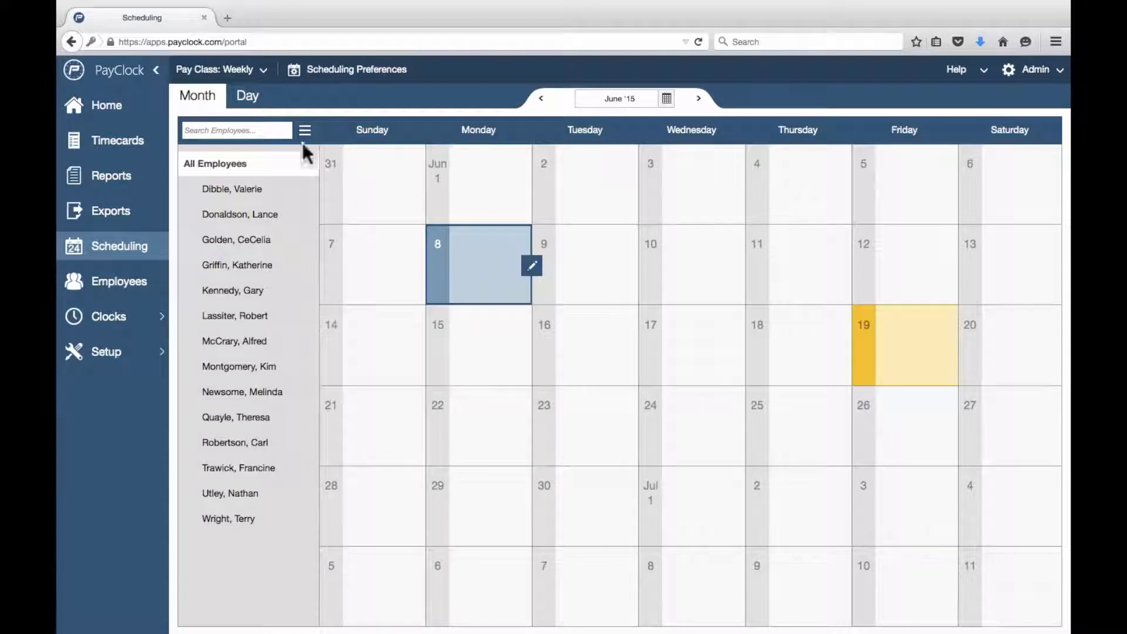
left_click(248, 99)
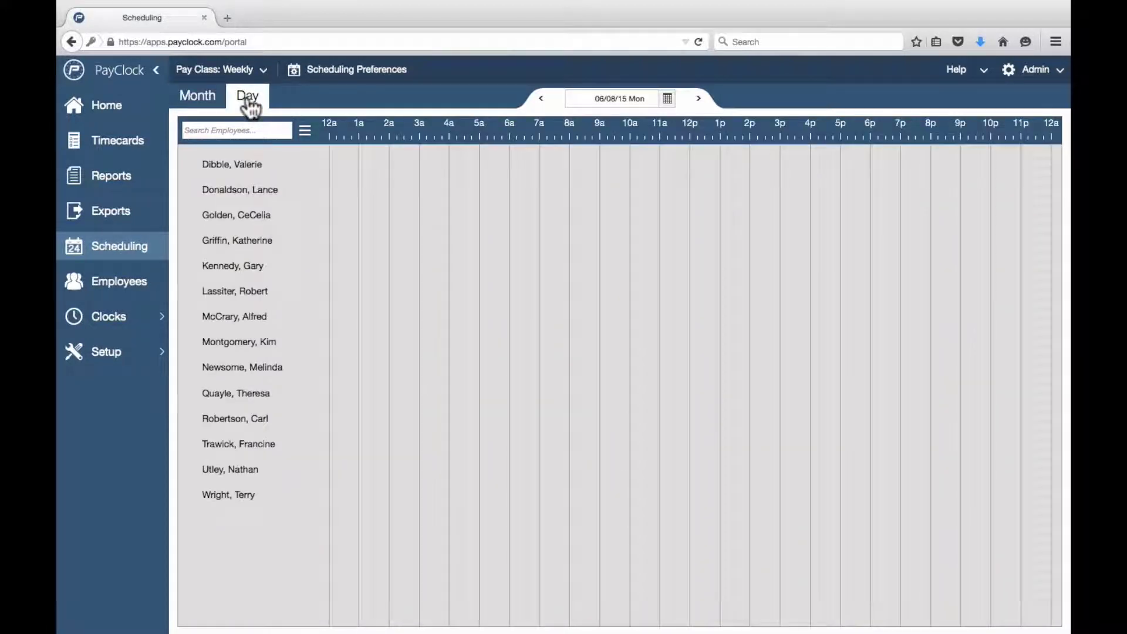
mouse_move(240, 167)
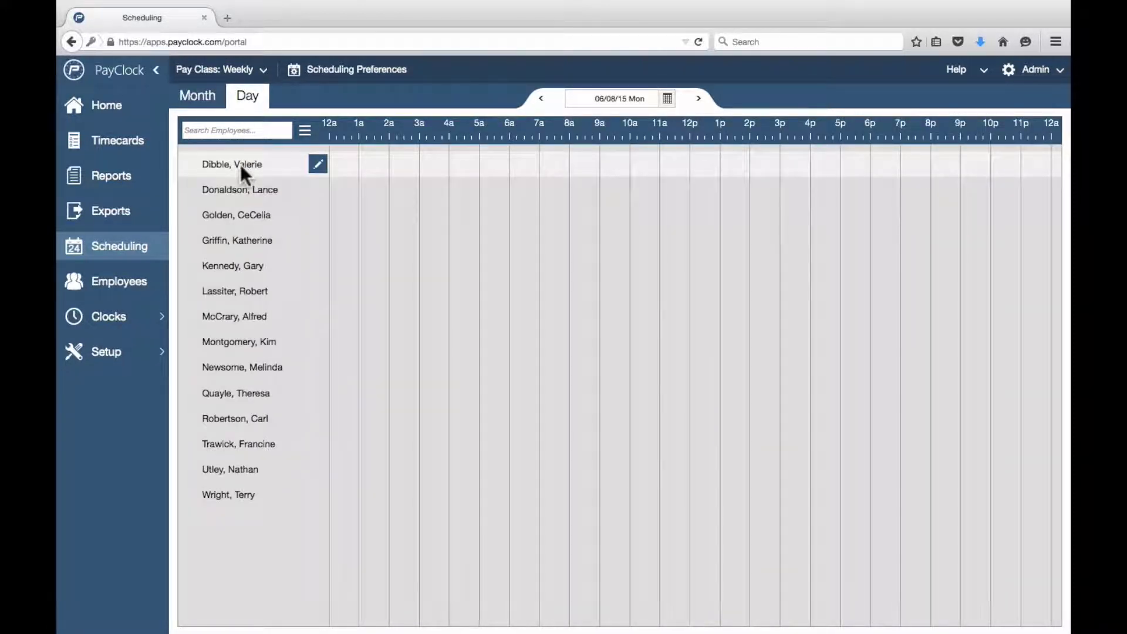
left_click(317, 165)
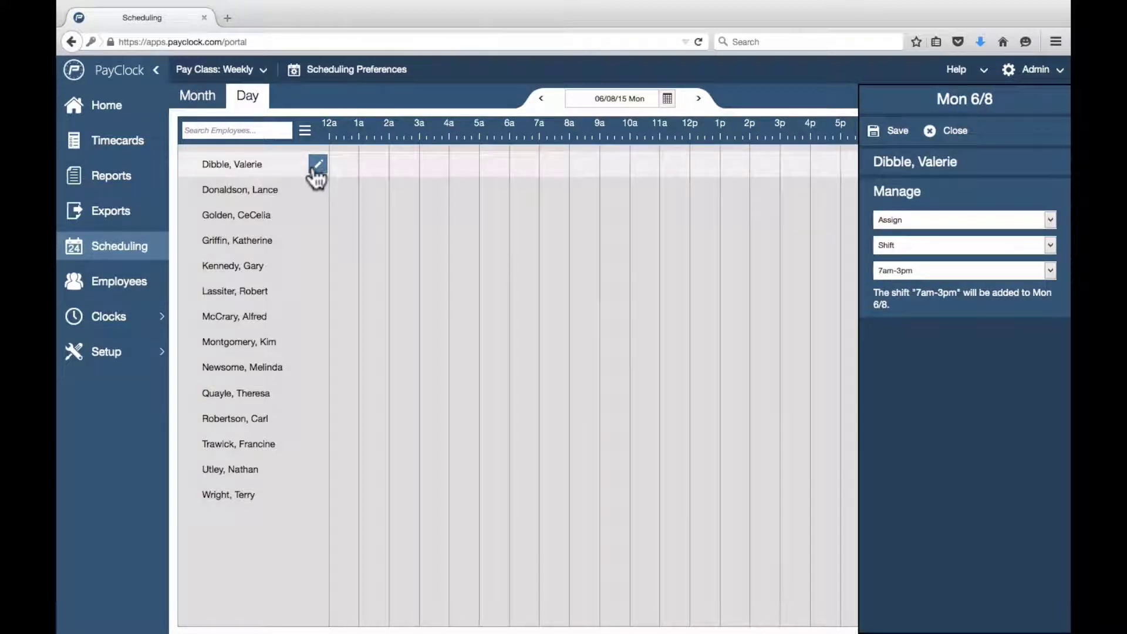
- Assign a one-off 7am-3pm shift for that employee and save it
left_click(951, 220)
left_click(914, 234)
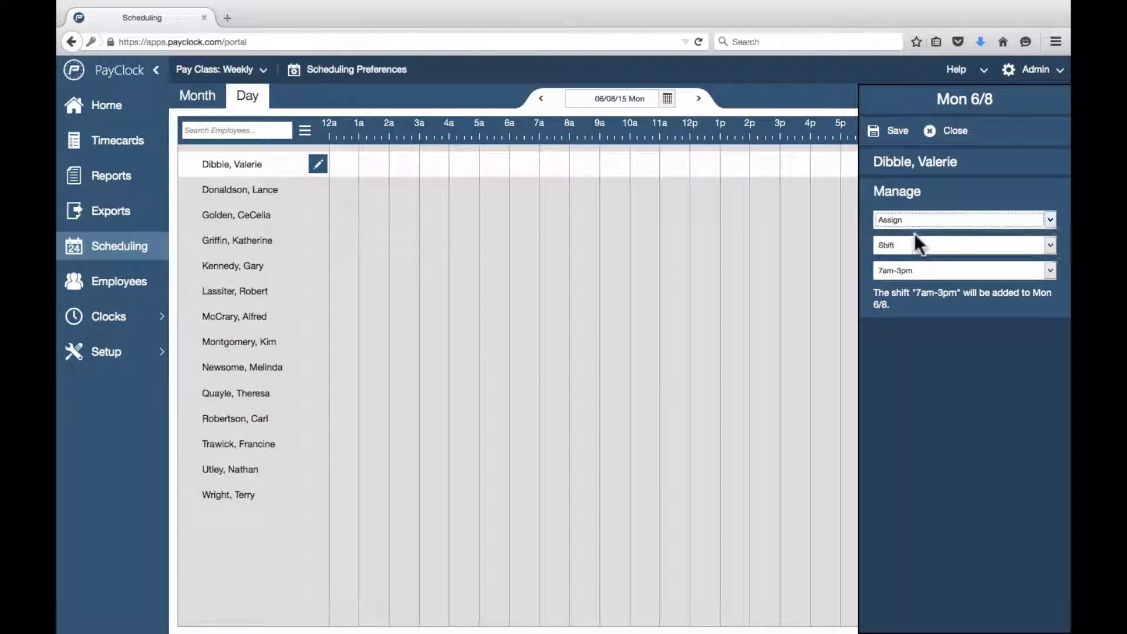
left_click(959, 246)
left_click(904, 260)
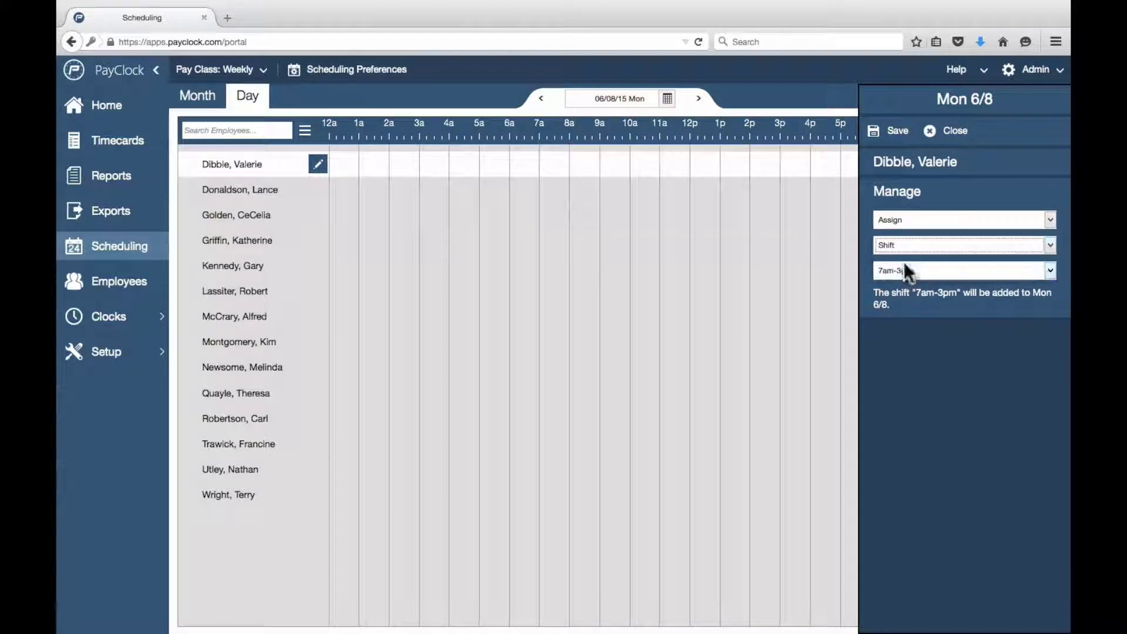
left_click(973, 272)
left_click(919, 296)
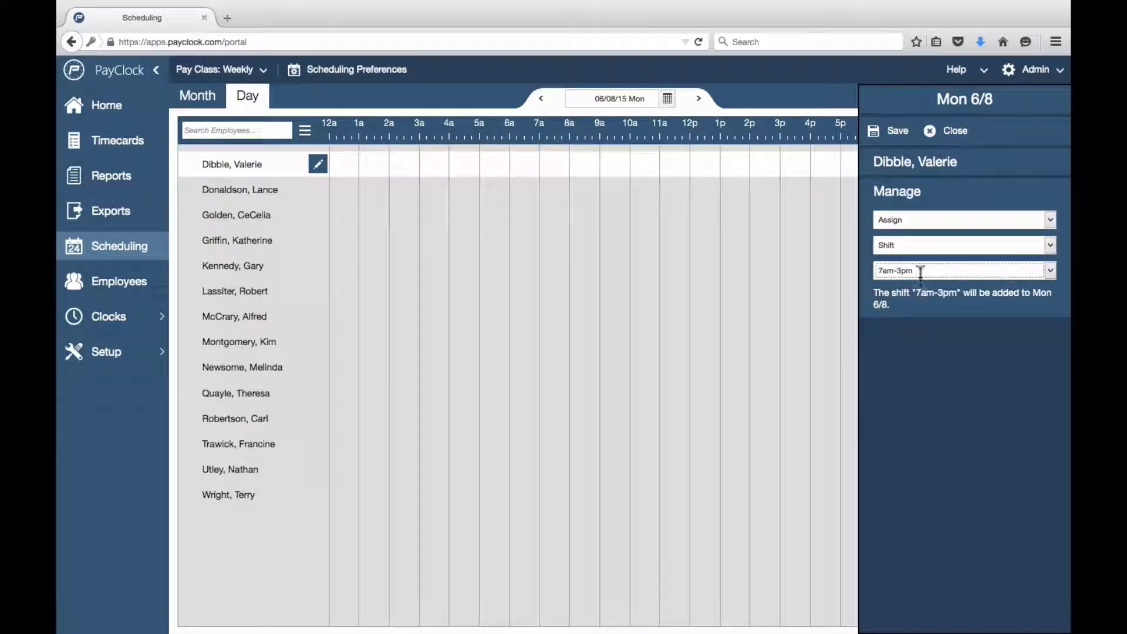
left_click(894, 134)
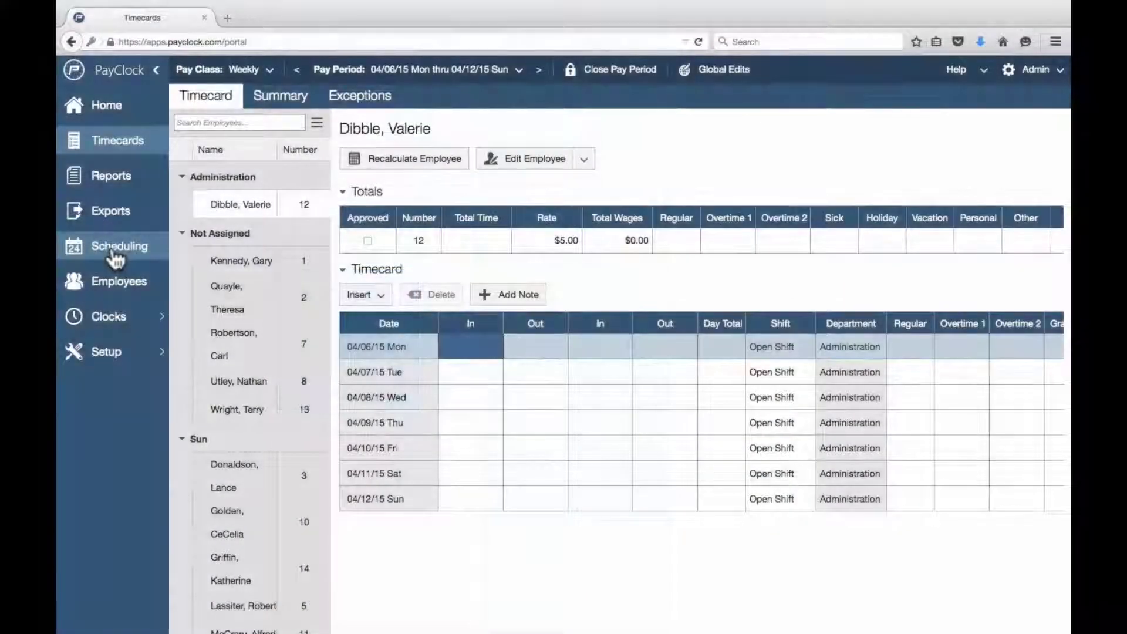
- Open the second employee's schedule editor in the June 9 day timeline
left_click(114, 252)
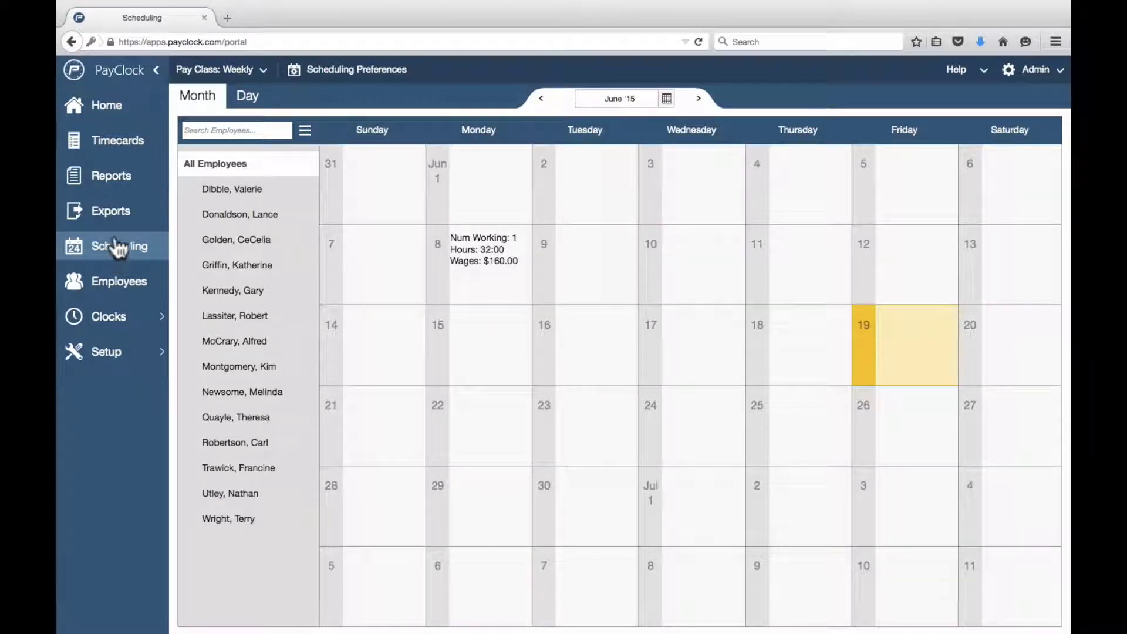
left_click(569, 257)
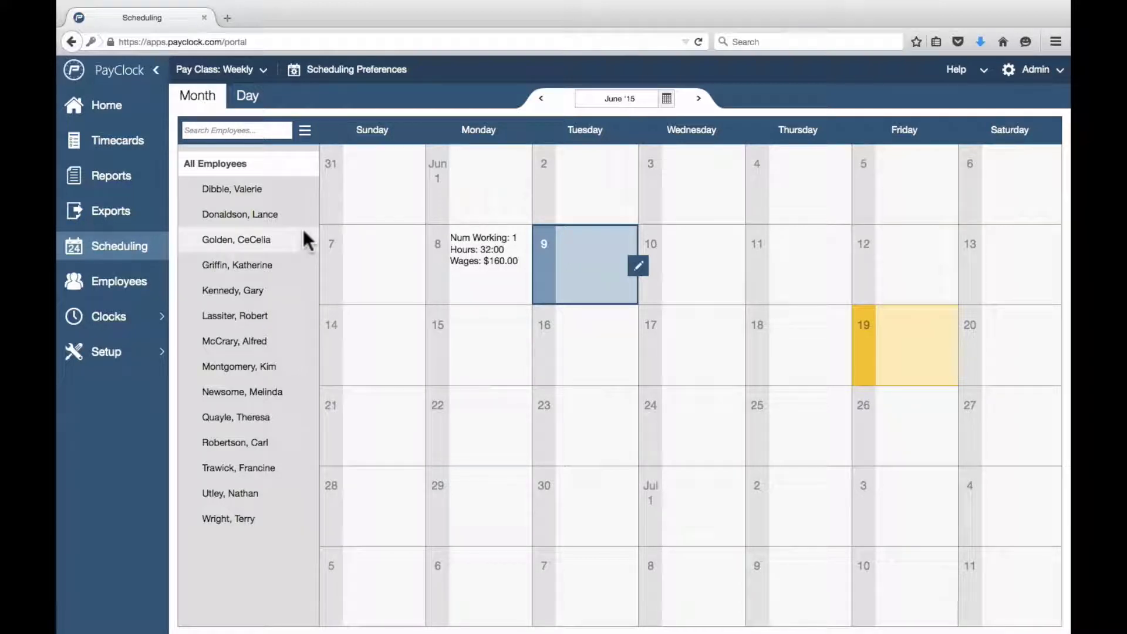
left_click(252, 96)
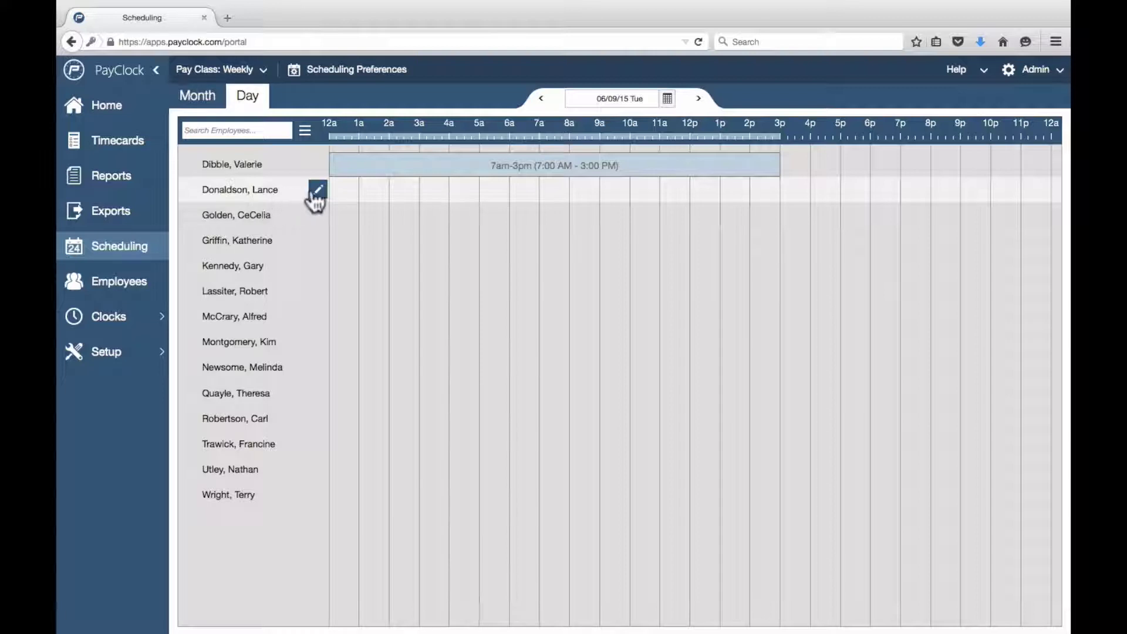
left_click(317, 190)
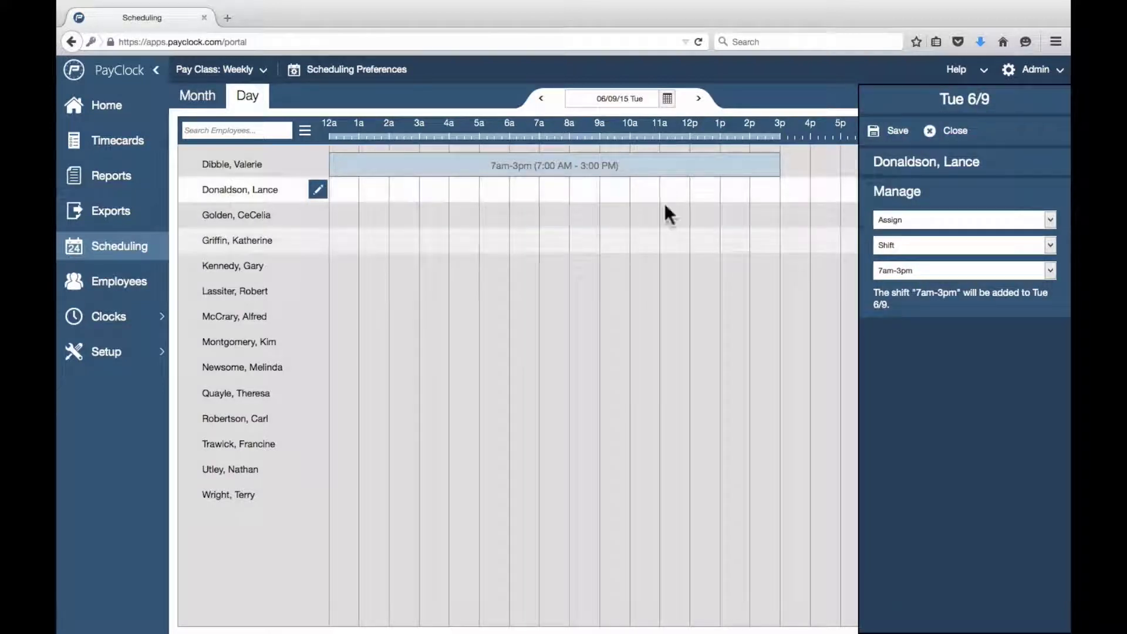
- Assign a weekly recurring 7am-3pm shift starting Tuesday June 9 and save it
left_click(985, 220)
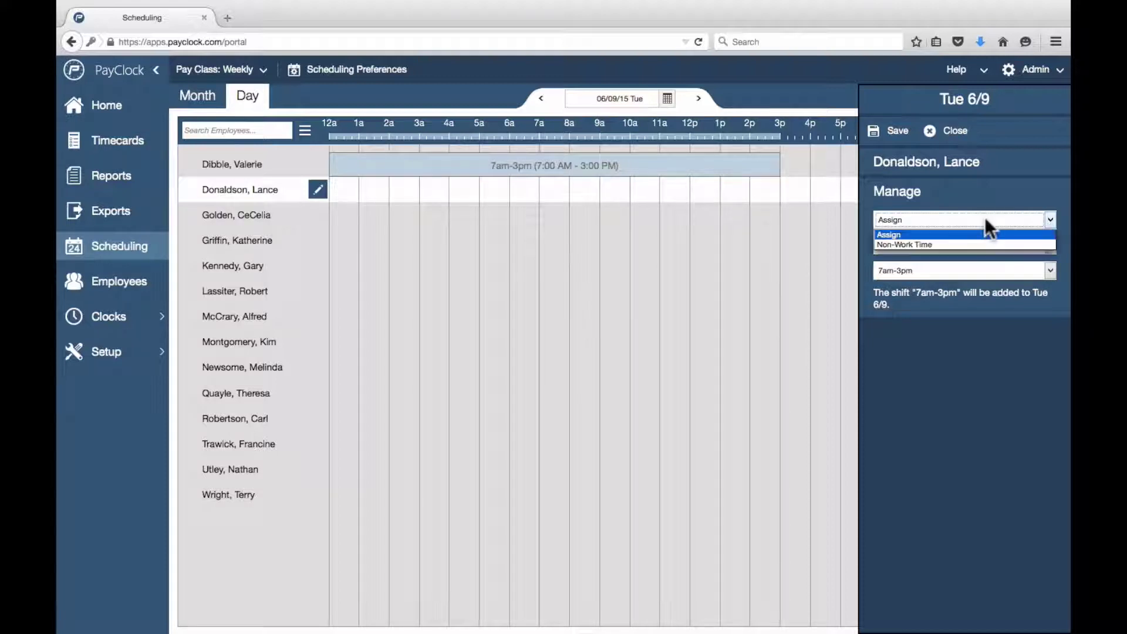
left_click(985, 219)
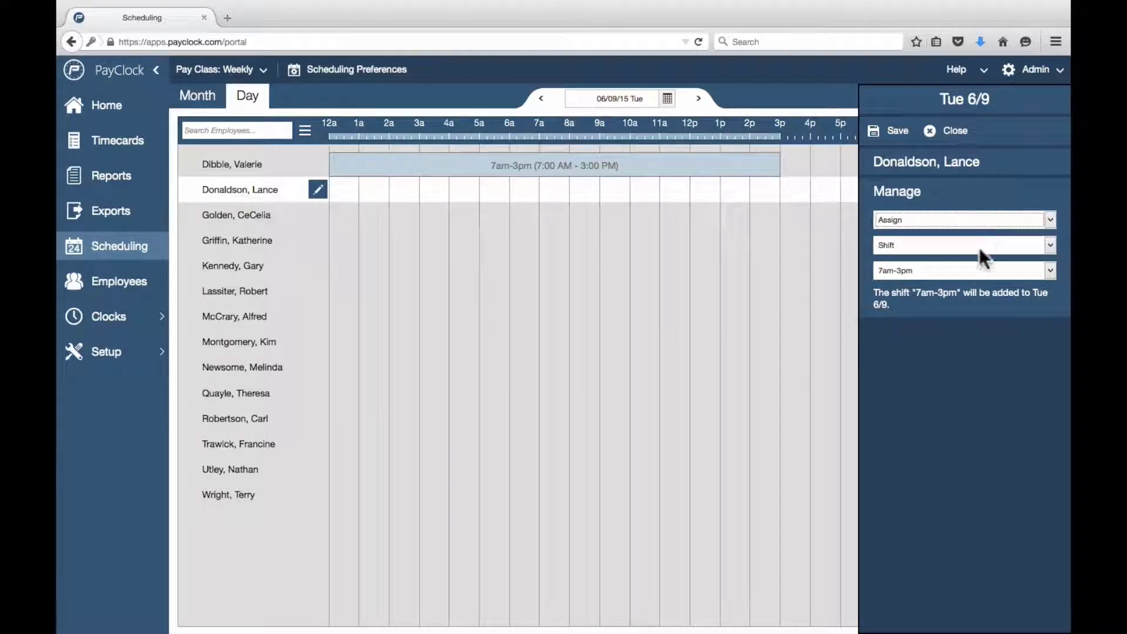
left_click(1050, 246)
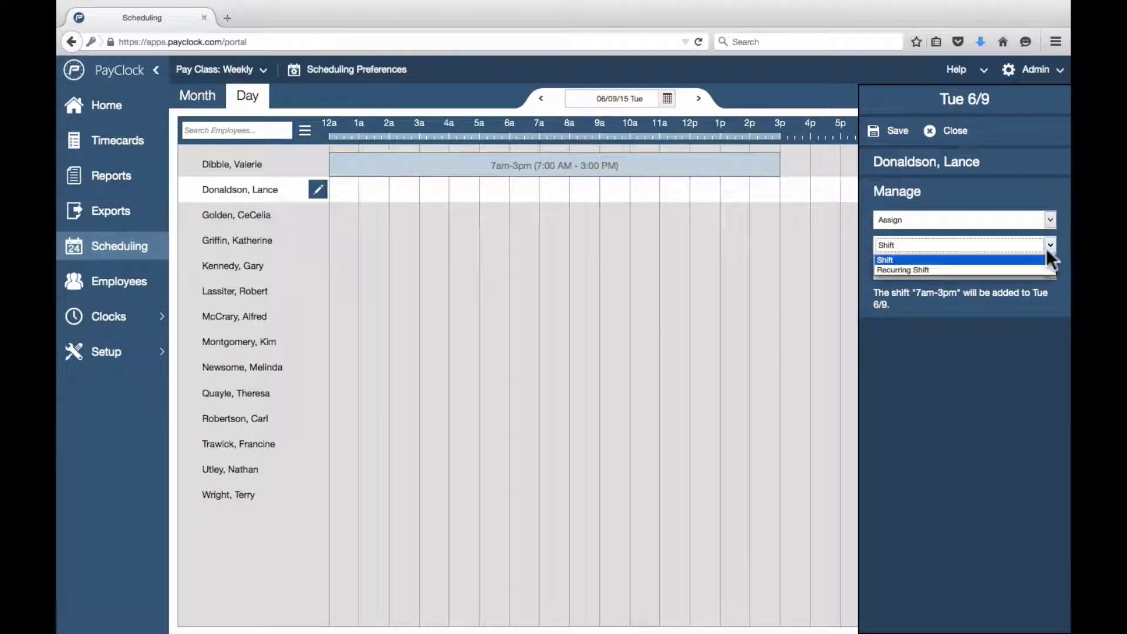
left_click(1023, 270)
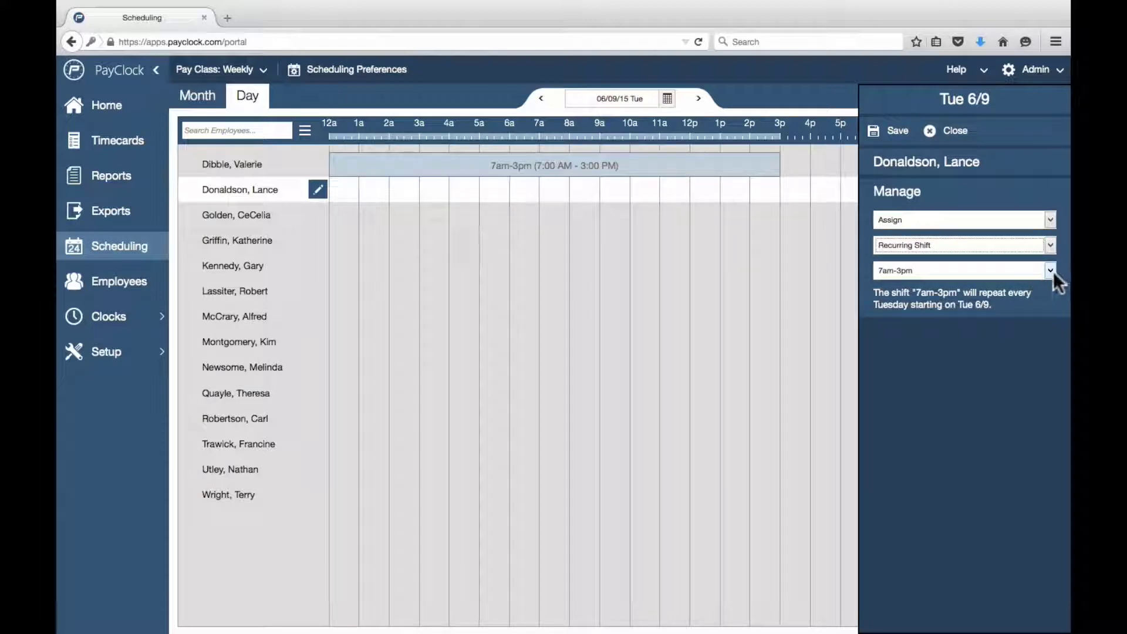
left_click(1050, 271)
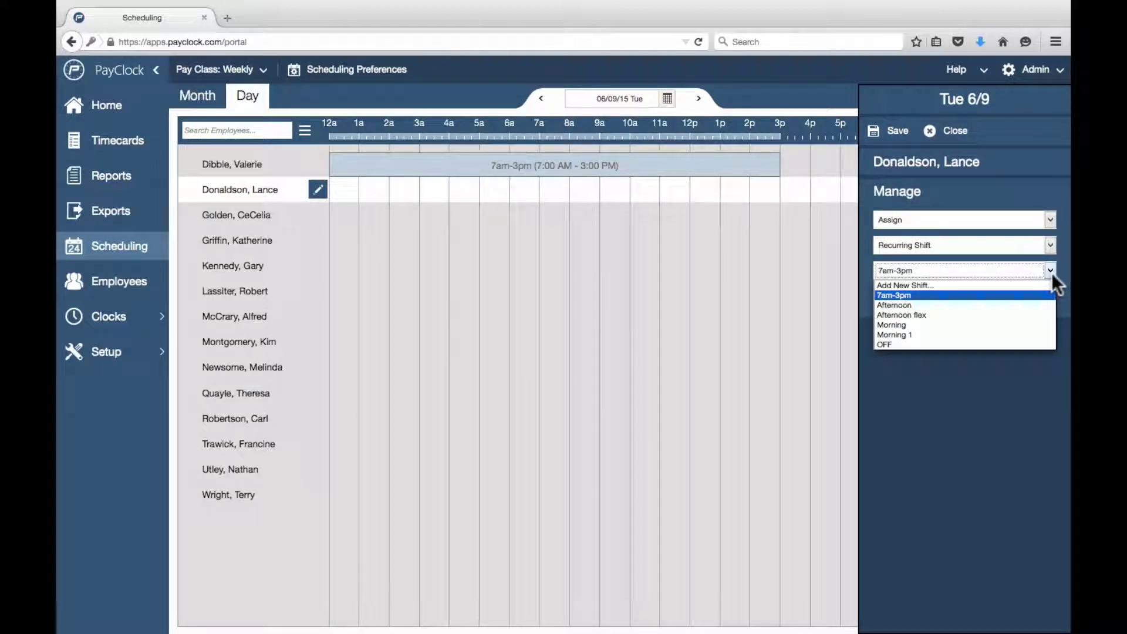
left_click(1052, 272)
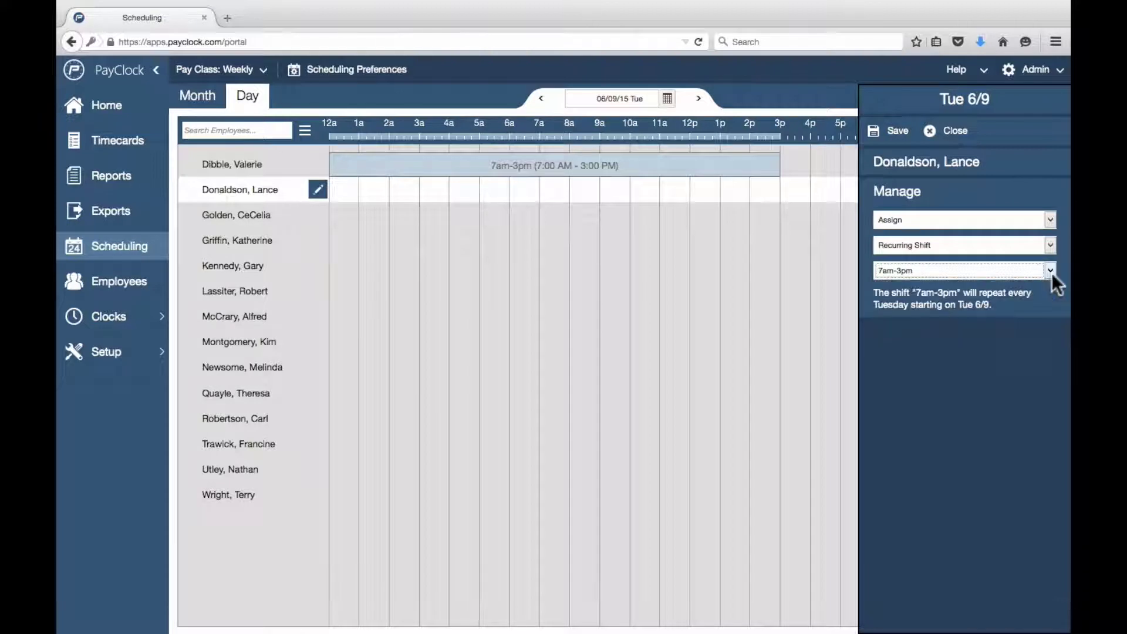
left_click(884, 133)
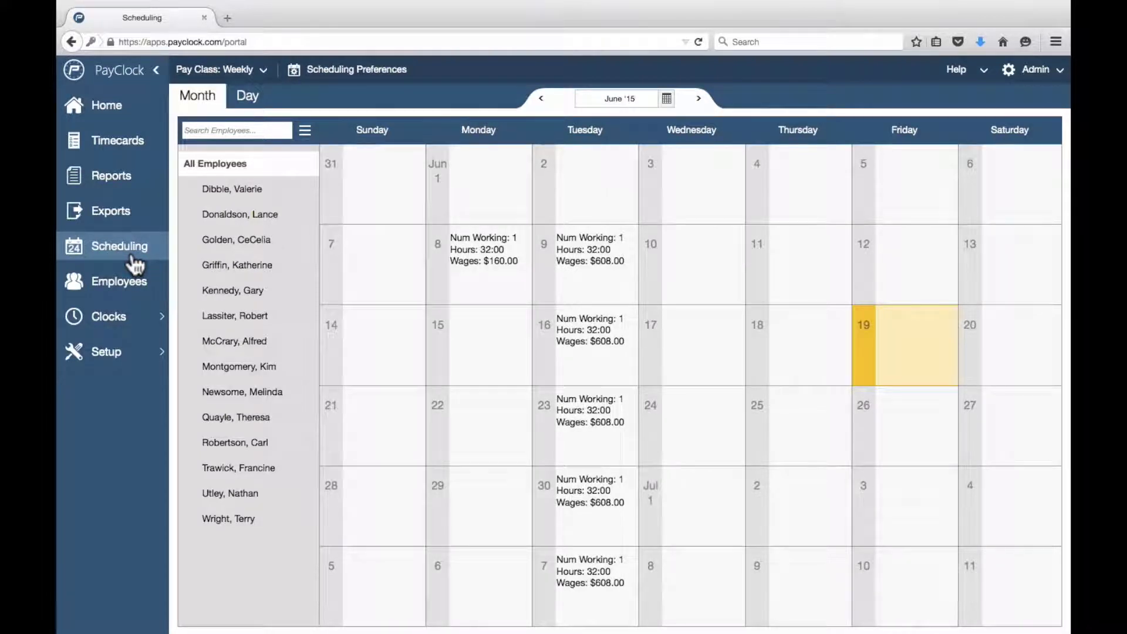
- Open the Sun 6/7 assignment panel, keep Shift, and list the saved shifts
left_click(375, 257)
left_click(421, 268)
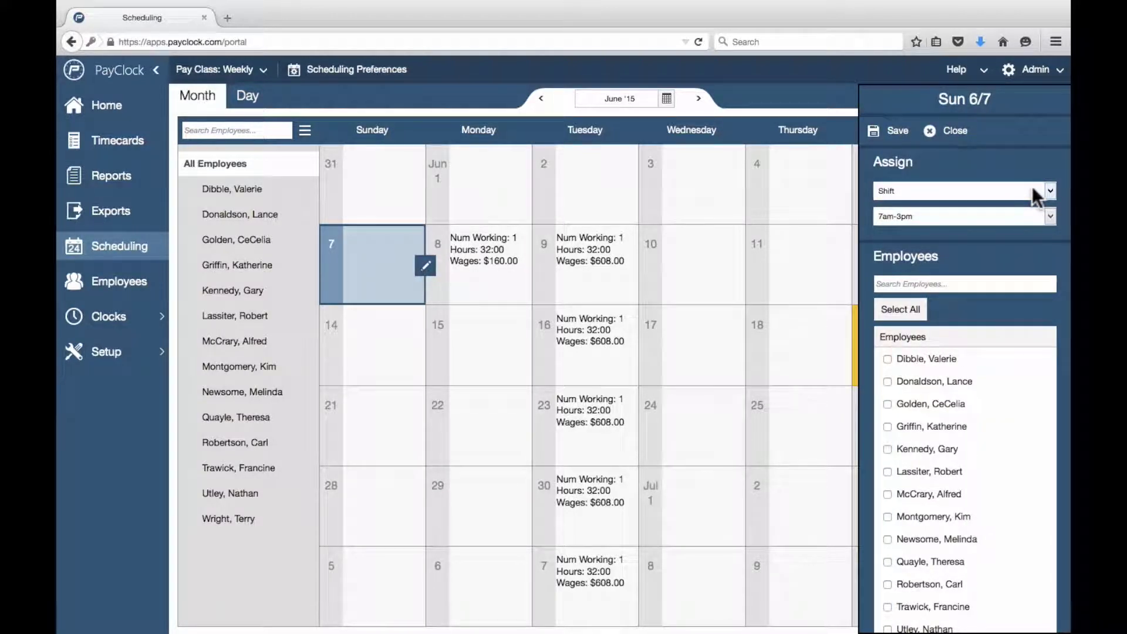
left_click(1051, 191)
left_click(1050, 191)
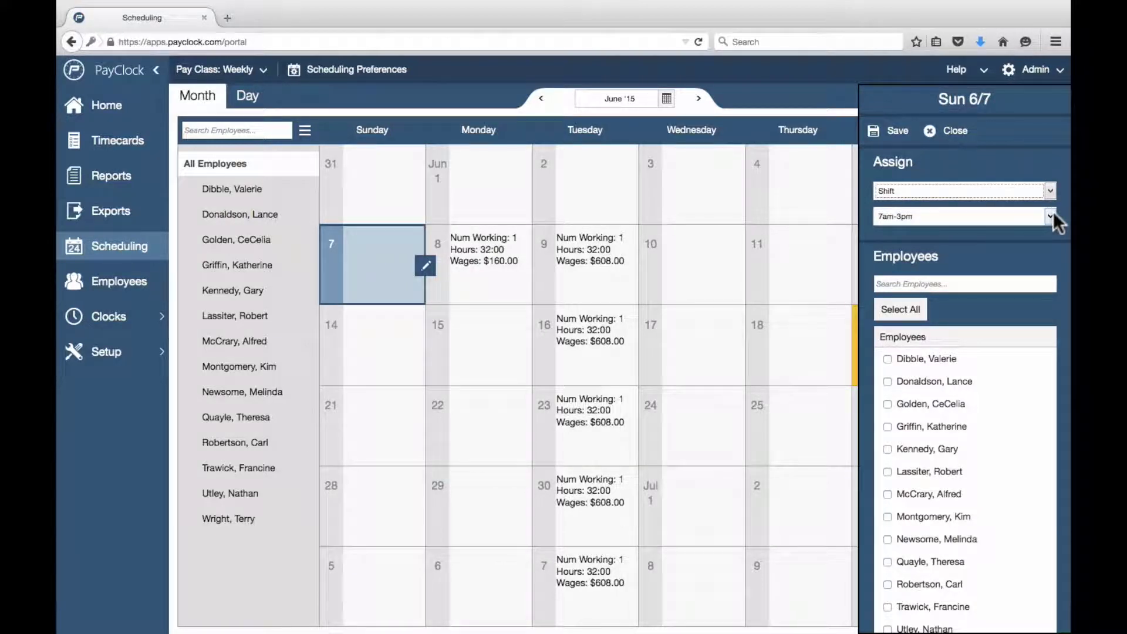
left_click(1052, 214)
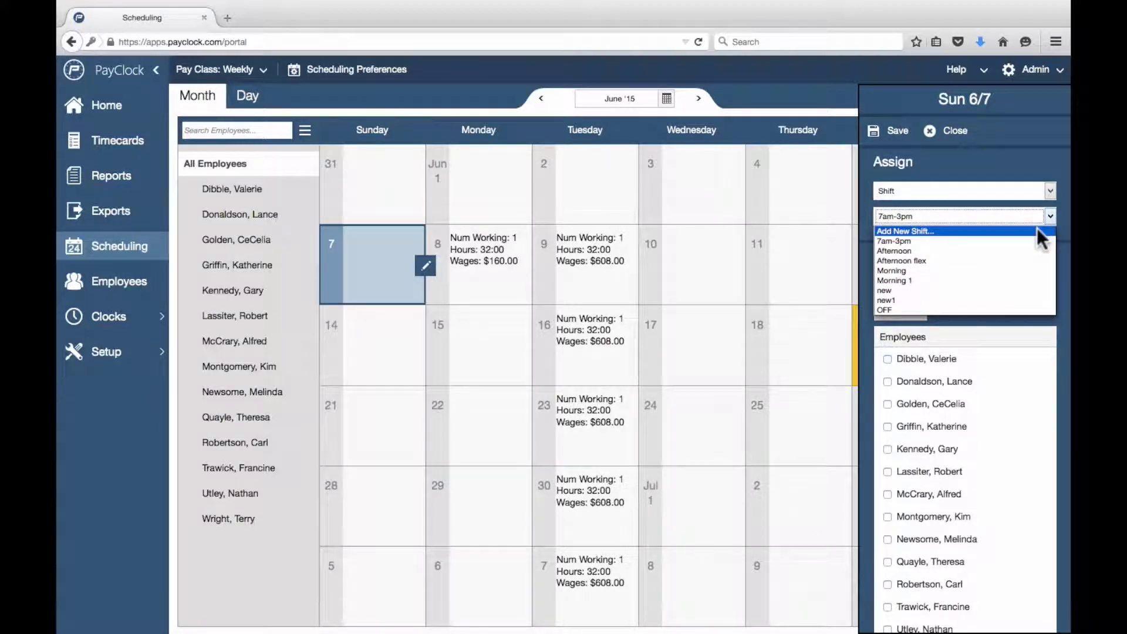
- Create a No Revisions shift named 'shift' running 12:00 AM to 12:00 PM
left_click(1037, 231)
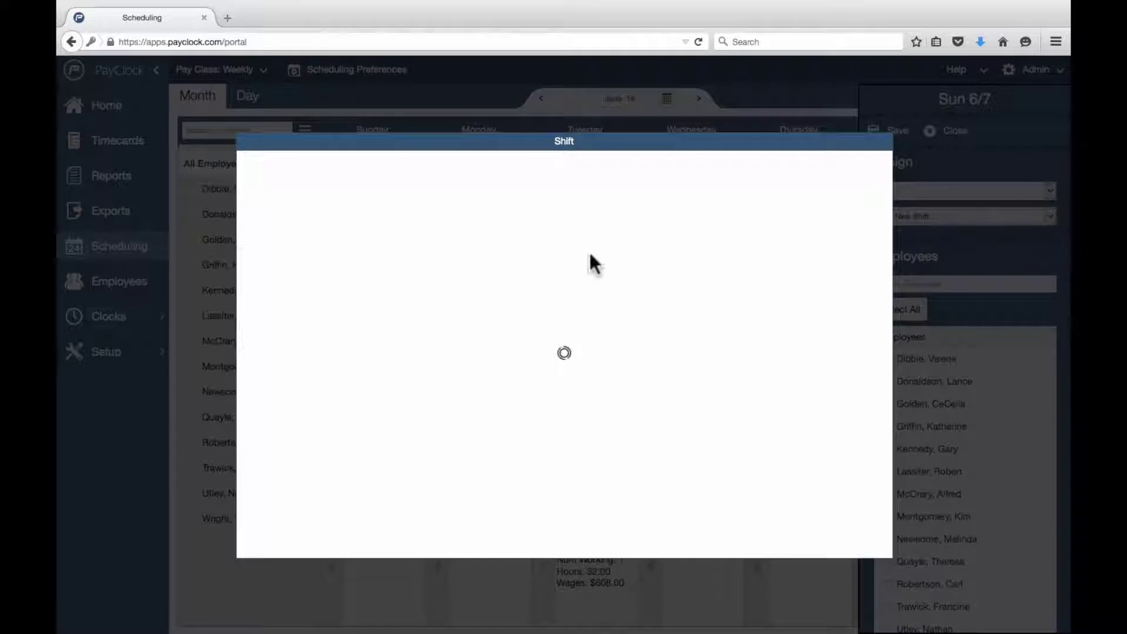
type("shift")
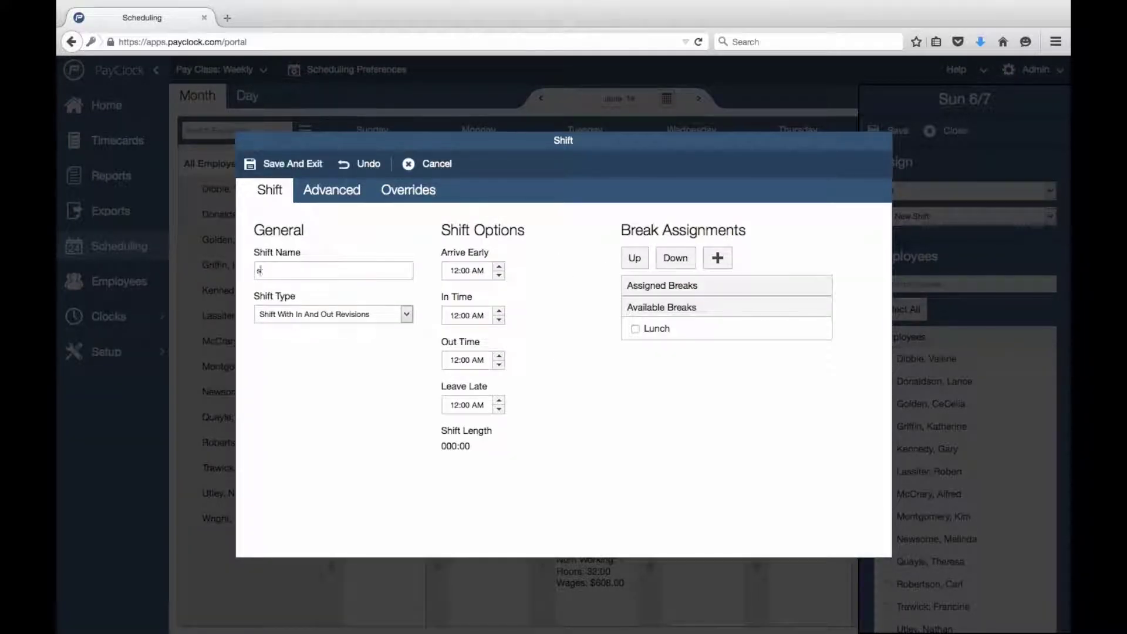
left_click(349, 315)
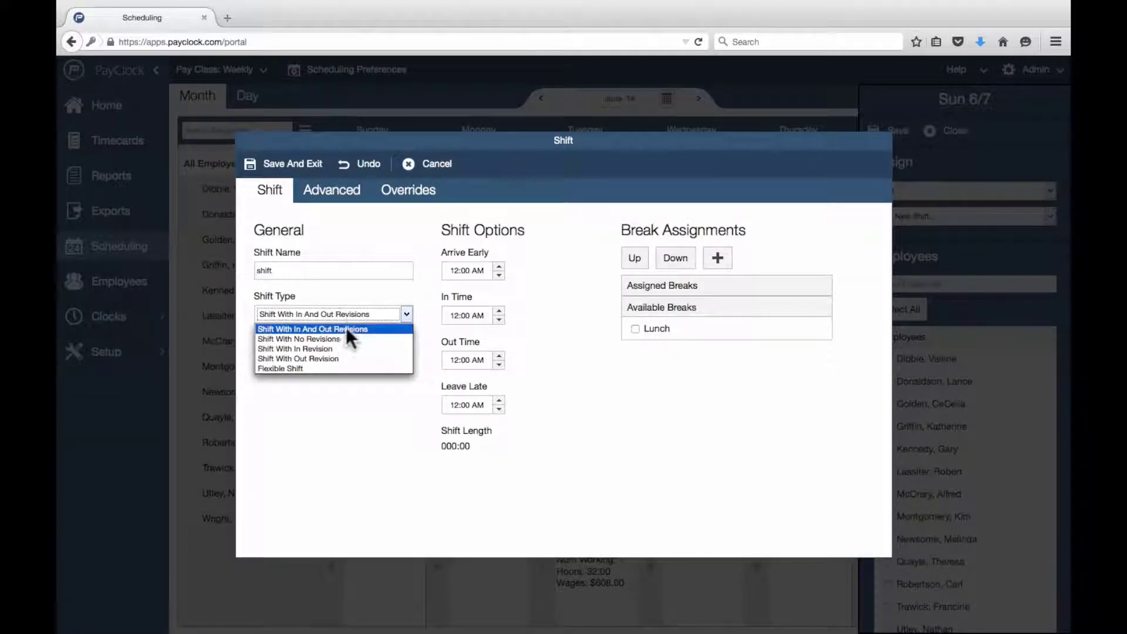
left_click(346, 339)
left_click(479, 317)
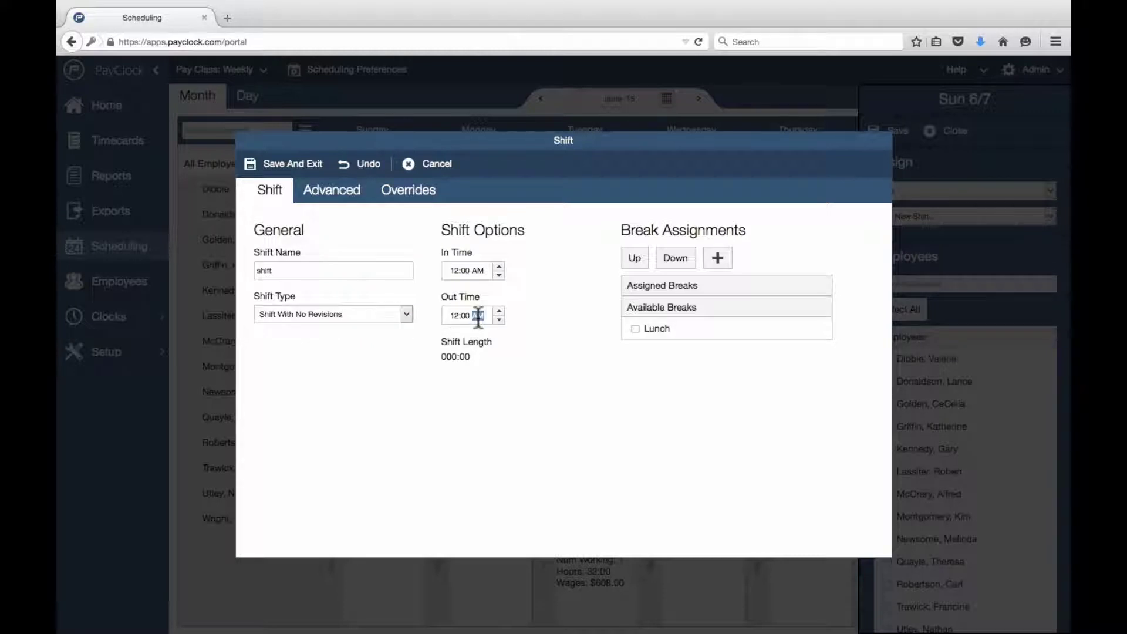
key("Up")
left_click(292, 167)
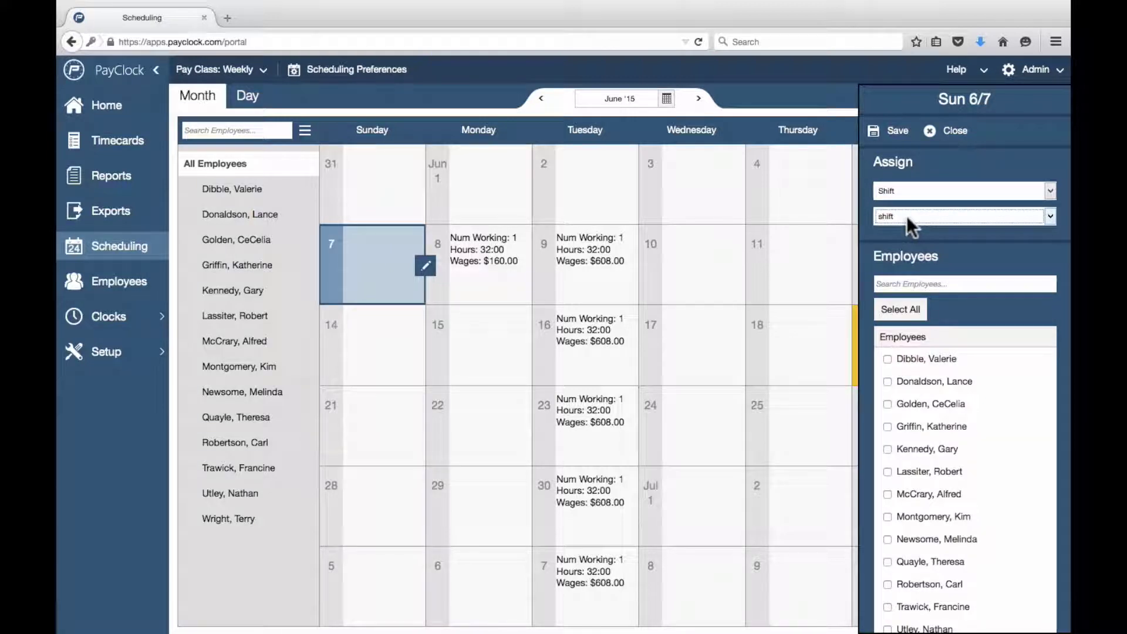
- Assign the new 12-hour shift to the first employee on June 7
left_click(887, 359)
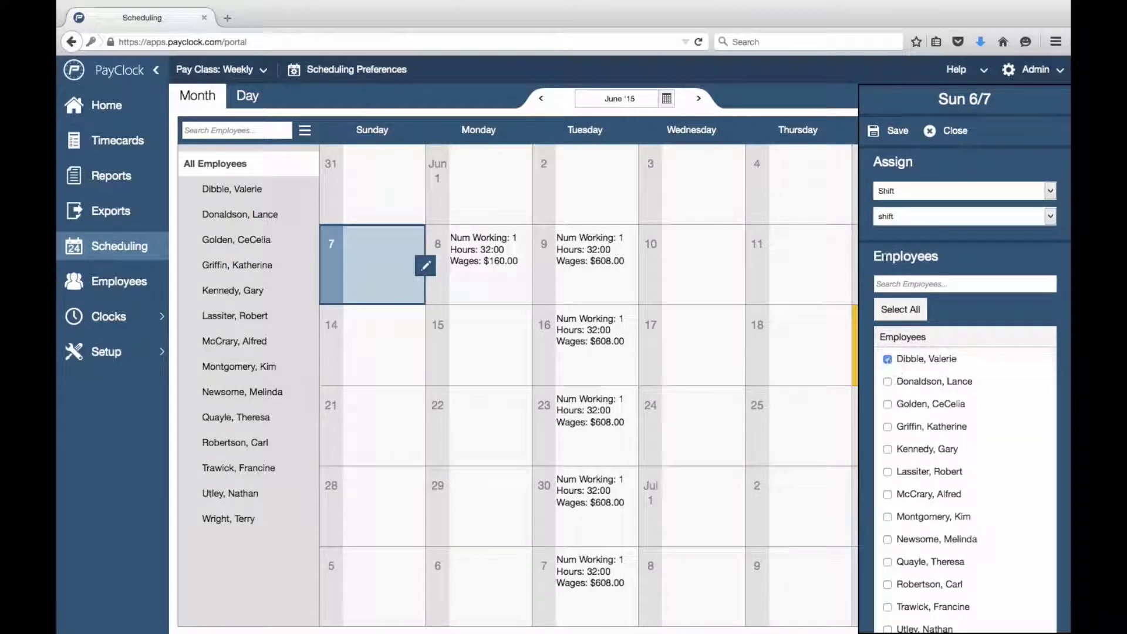
left_click(883, 133)
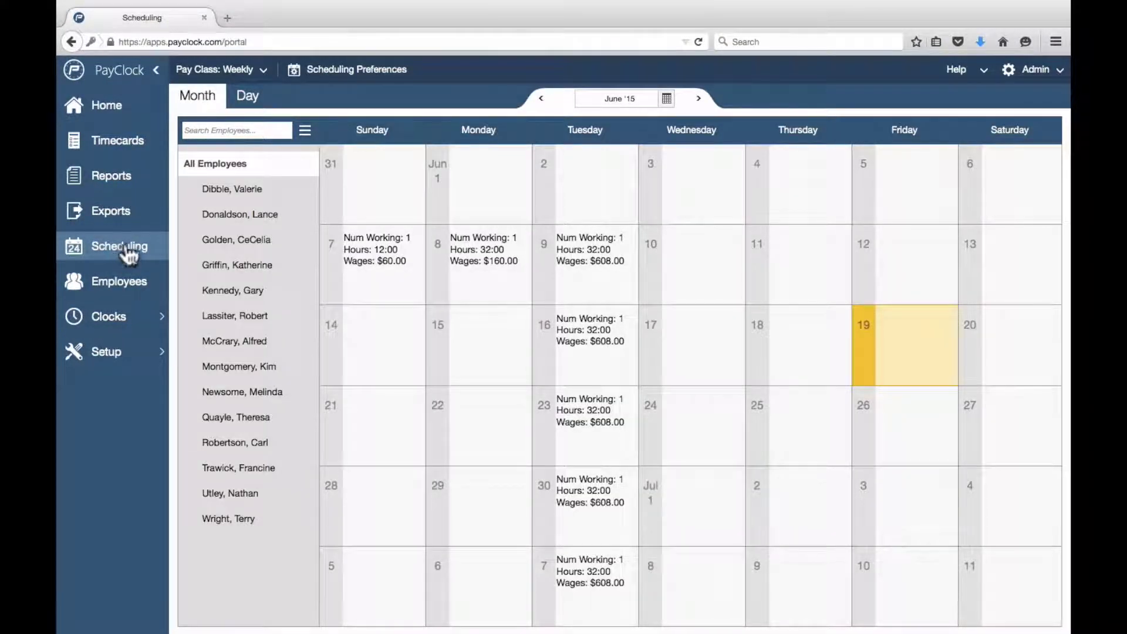
- Open the second employee's May 31 day schedule with the saved shifts listed
left_click(352, 192)
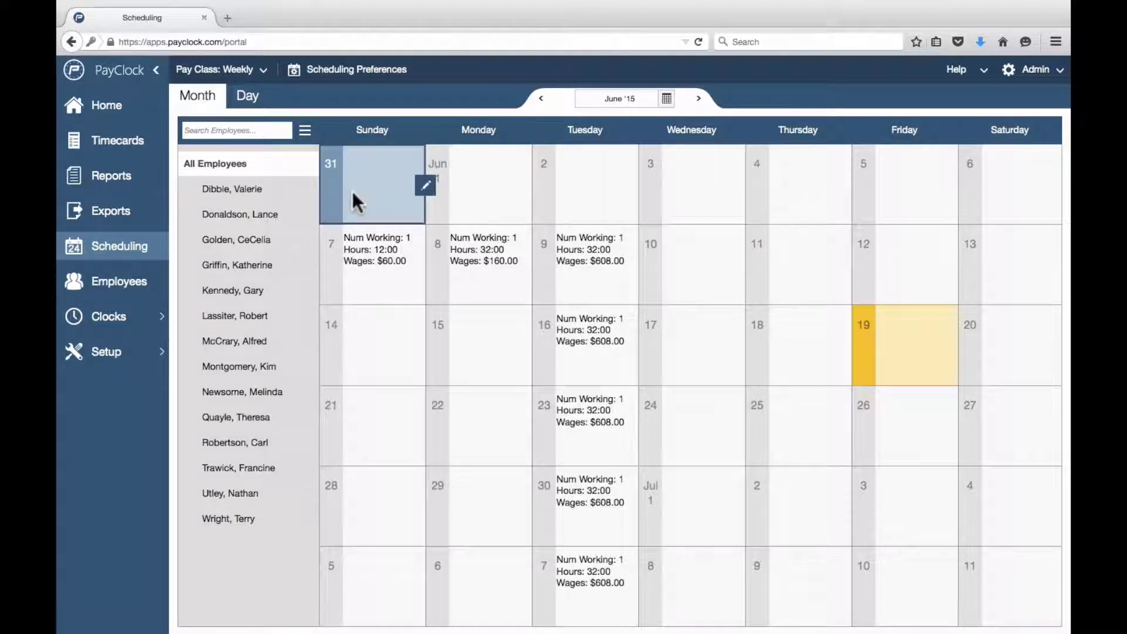
left_click(252, 105)
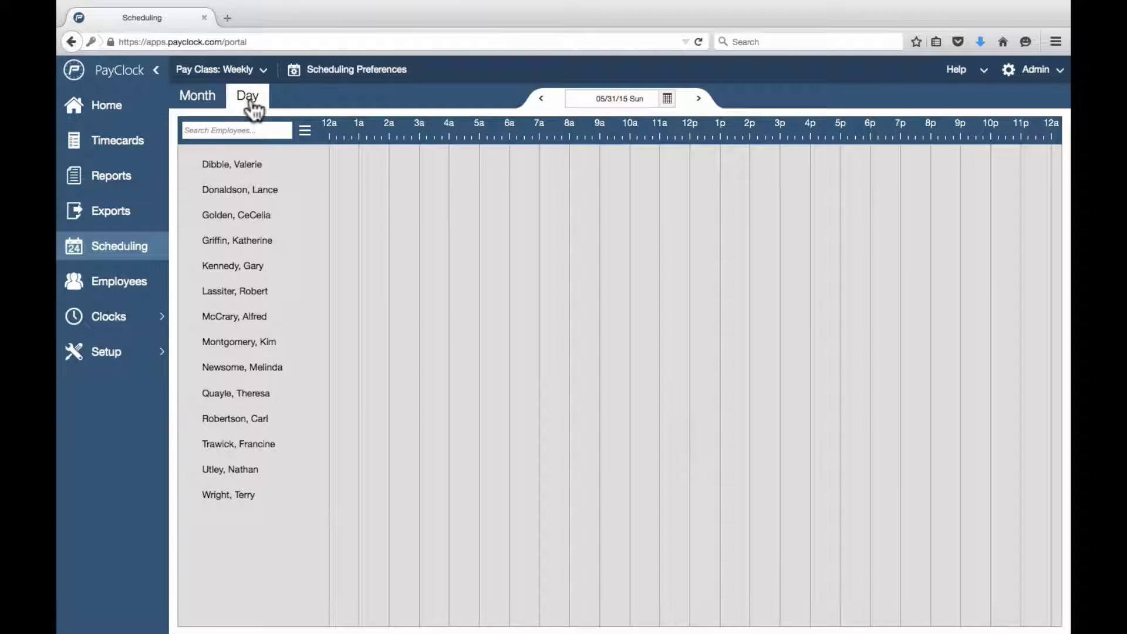
mouse_move(260, 191)
left_click(317, 190)
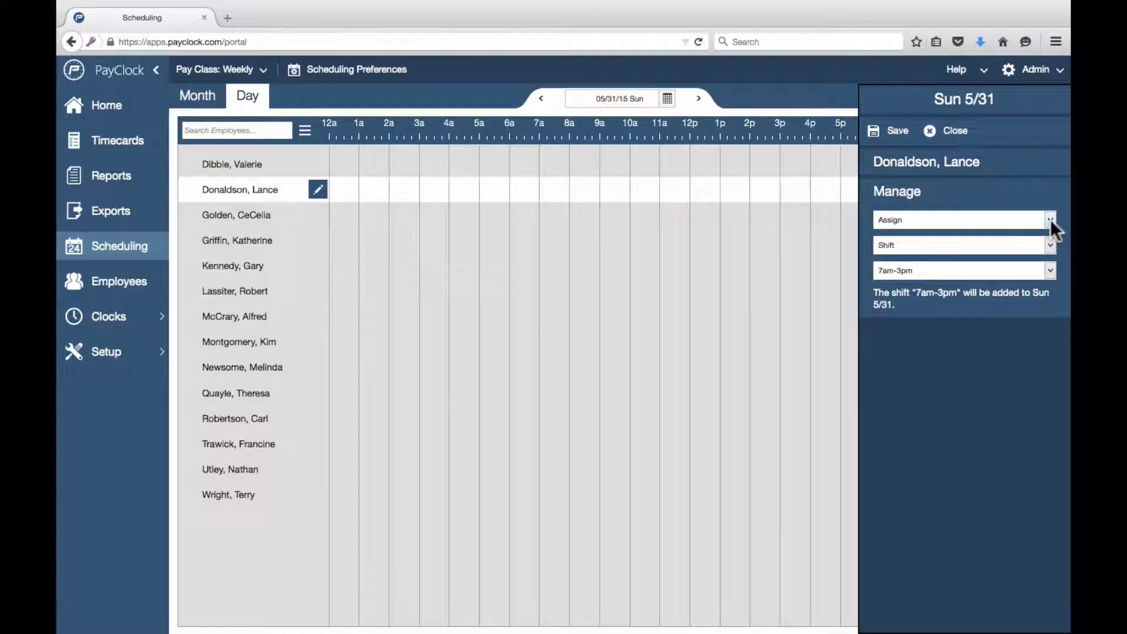
left_click(1051, 244)
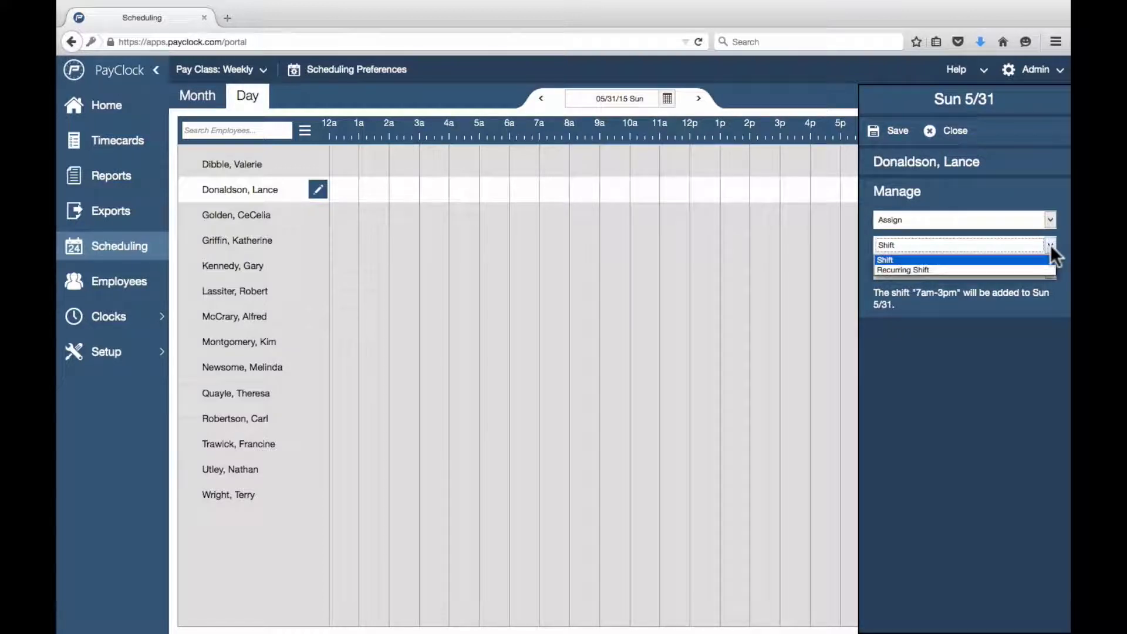
left_click(1051, 244)
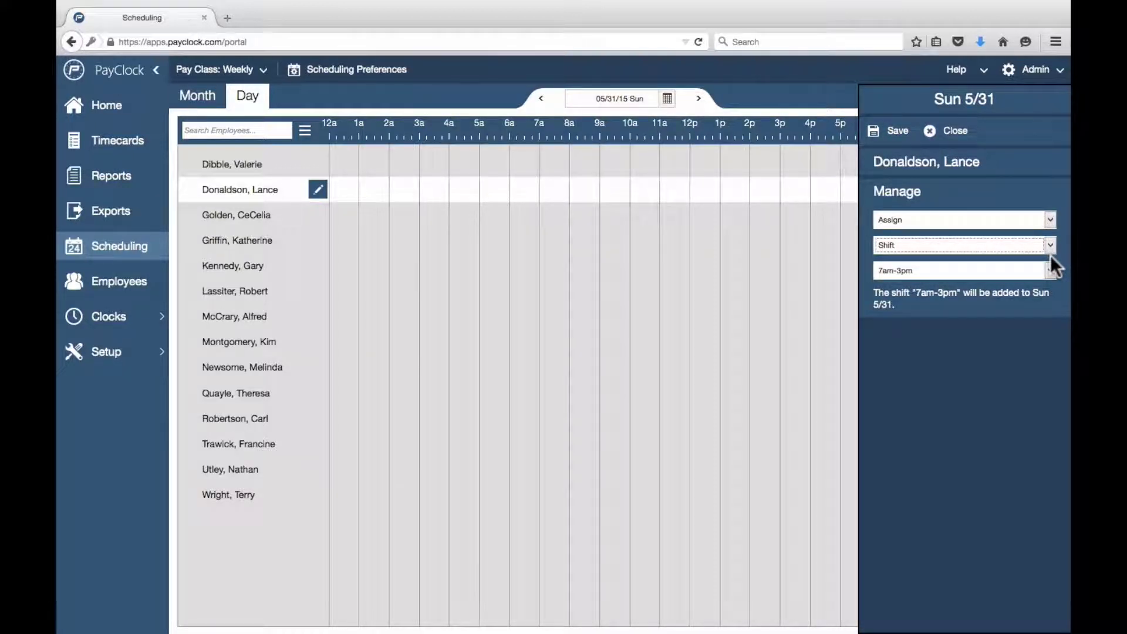
left_click(1050, 269)
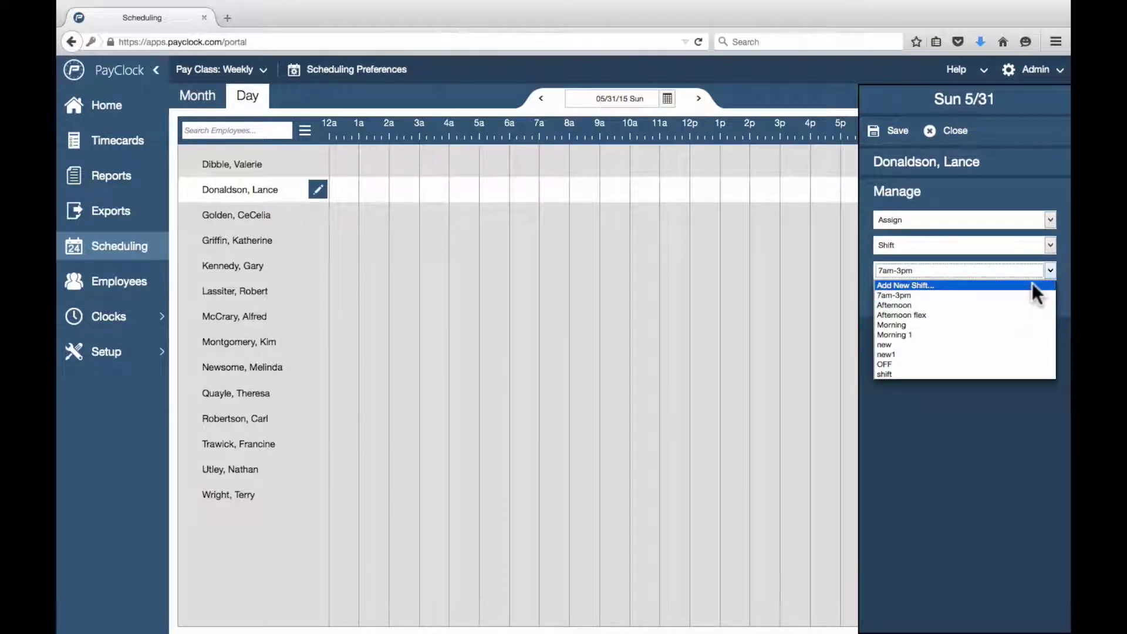
- Create a No Revisions shift named 'Shift 1' and assign it for May 31
left_click(1032, 284)
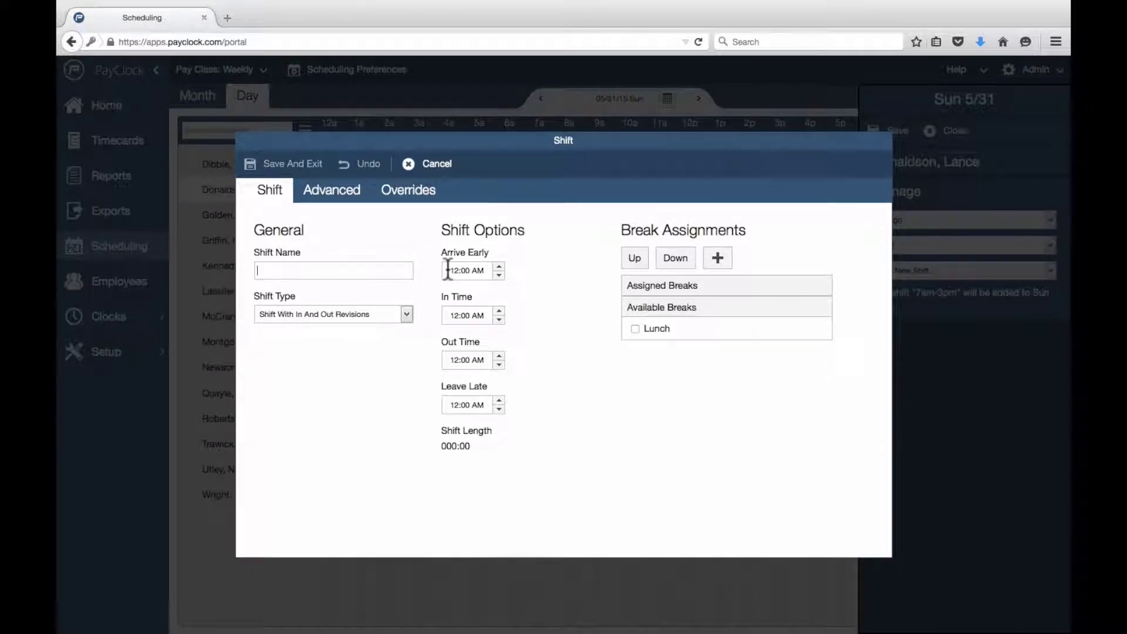
type("Shift 1")
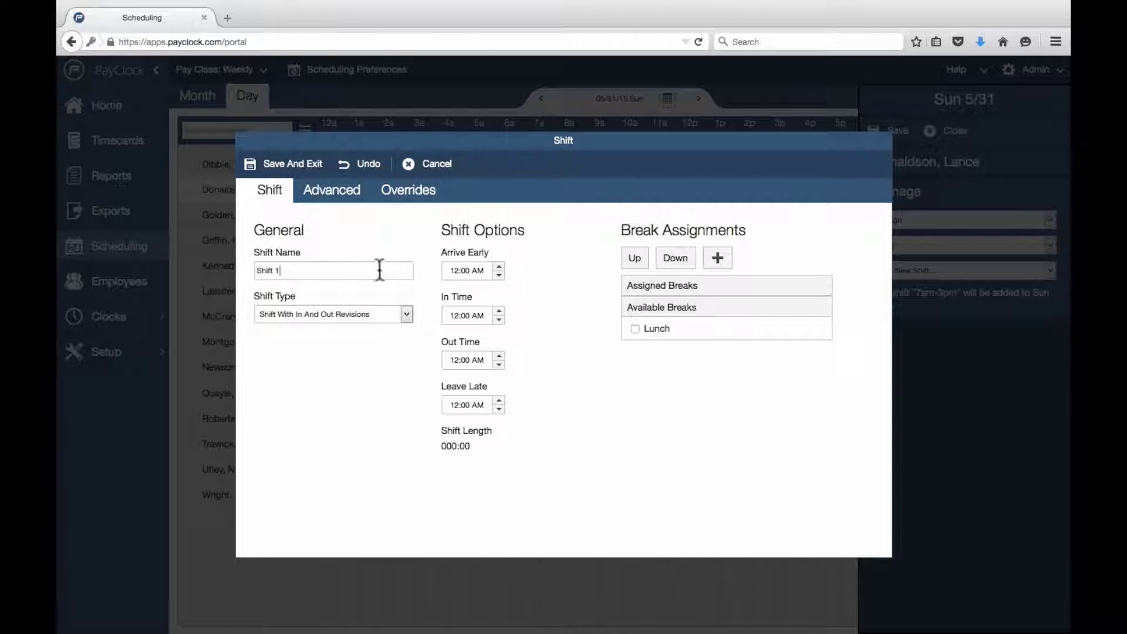
left_click(371, 311)
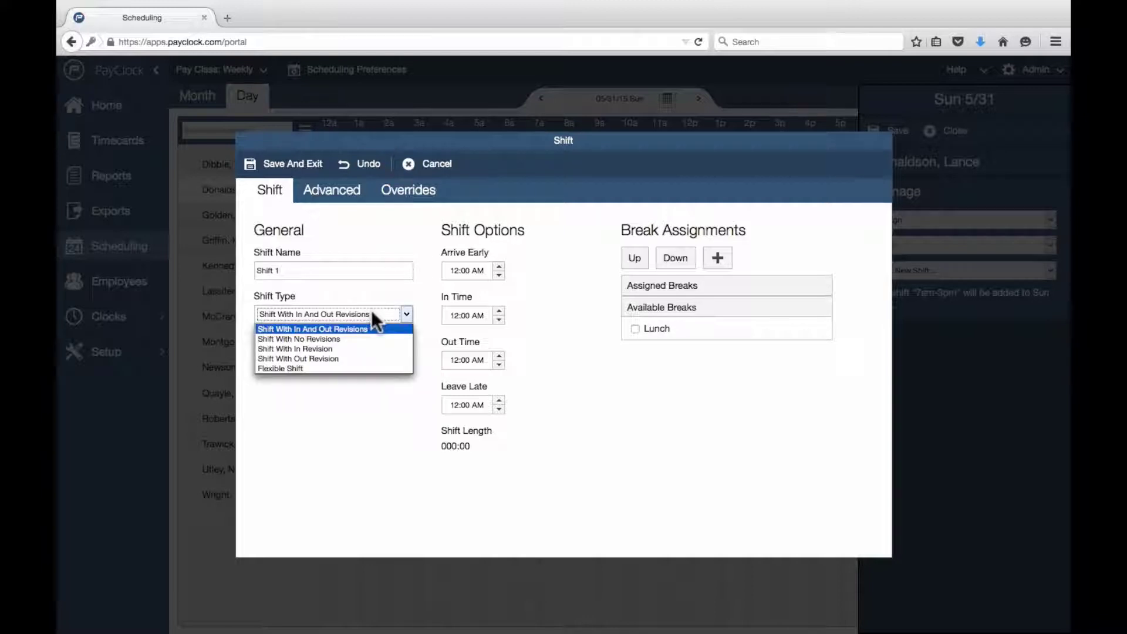
left_click(359, 339)
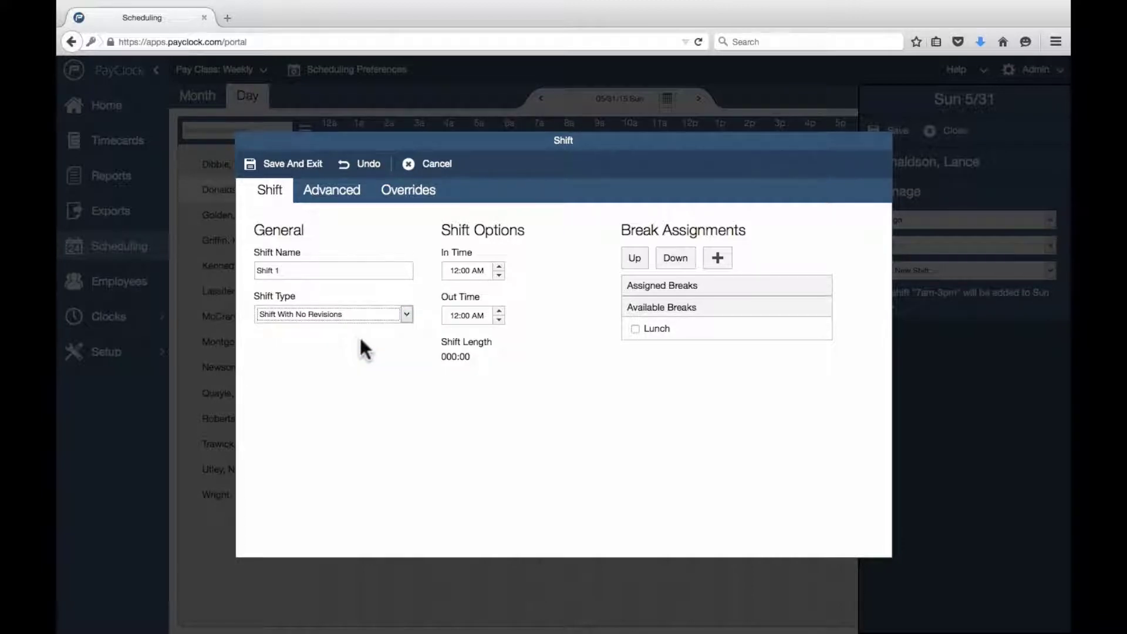
left_click(478, 315)
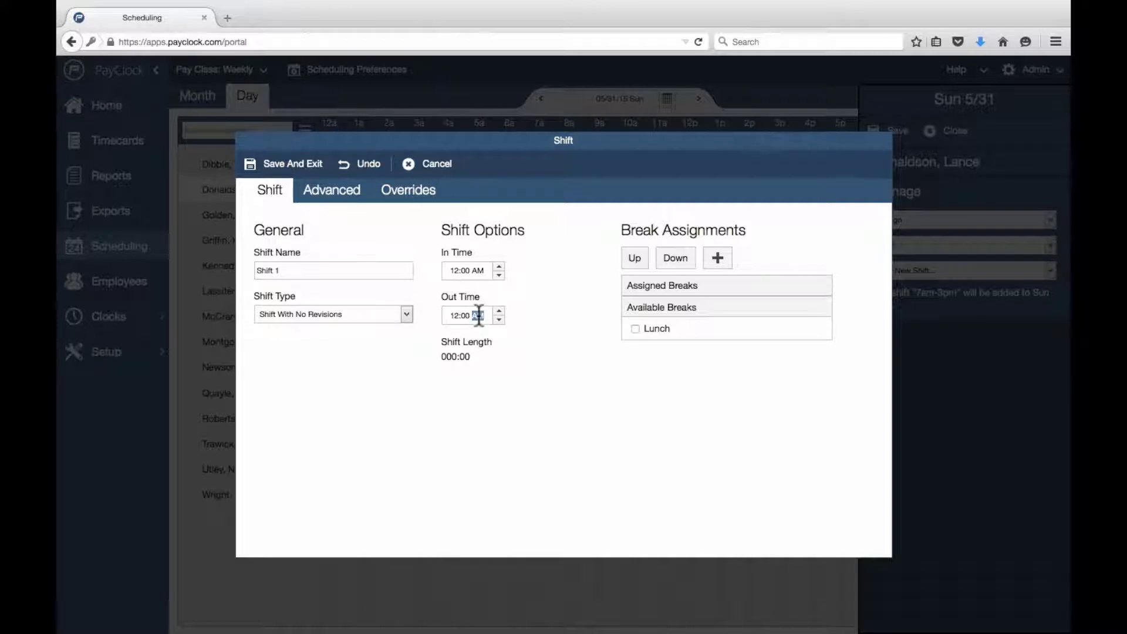
left_click(307, 162)
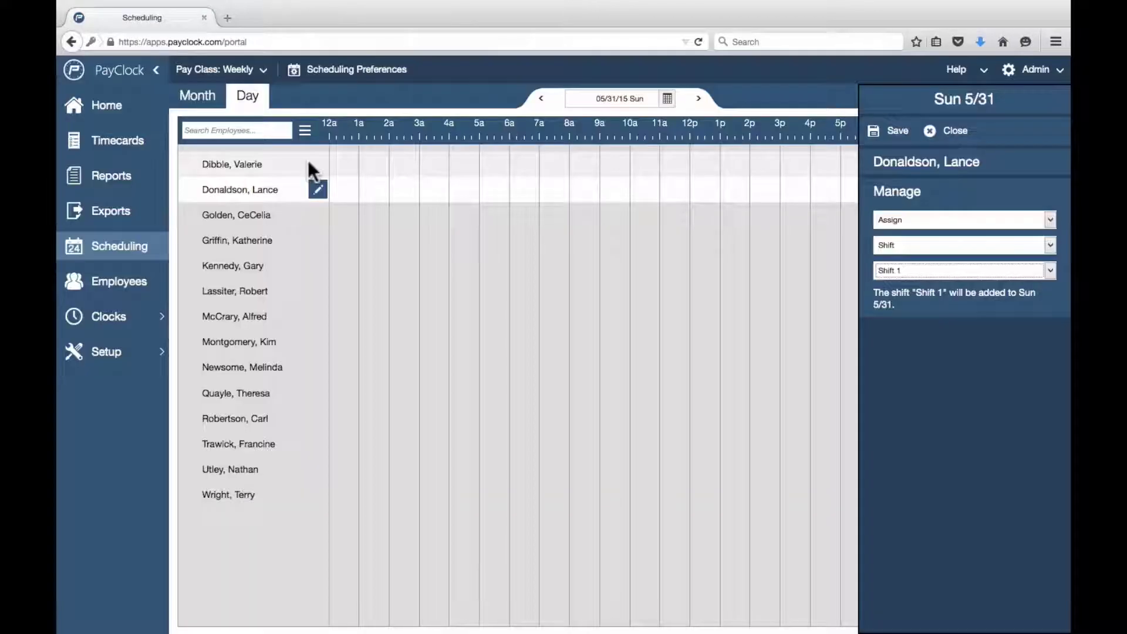
left_click(880, 136)
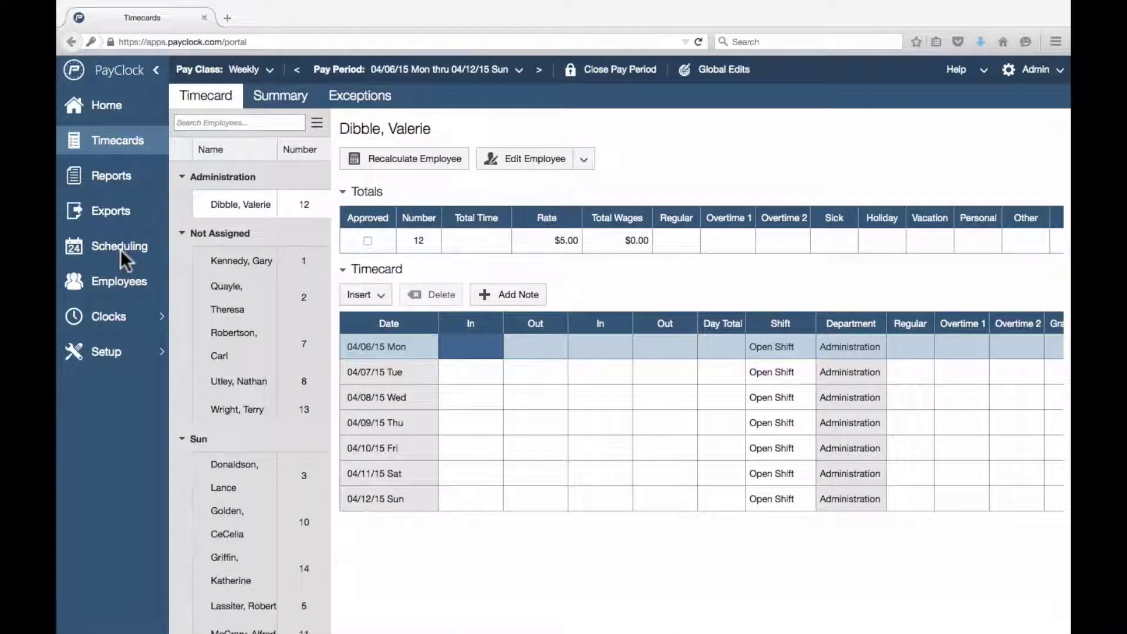
- Give the first employee 8:00 hours of Vacation non-work time on Sunday June 14
left_click(121, 243)
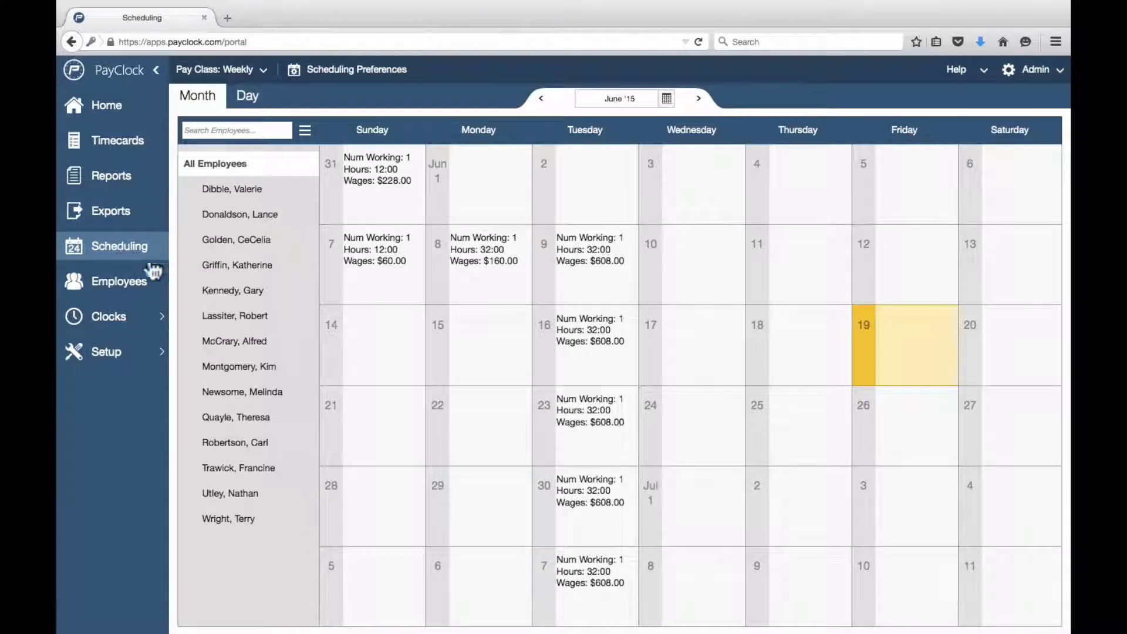
left_click(376, 343)
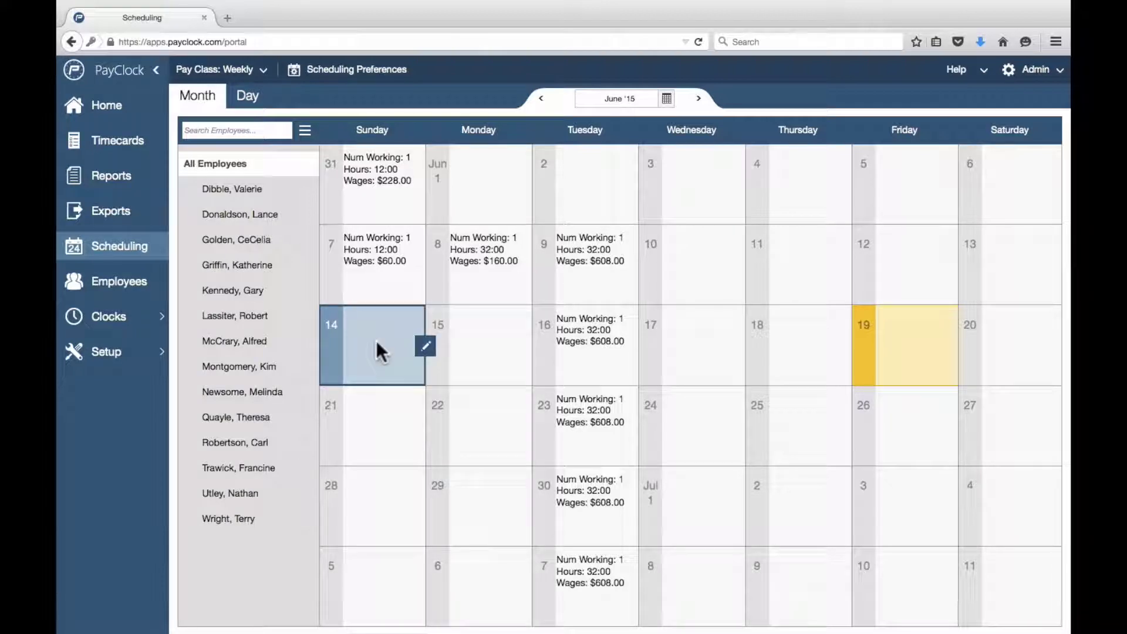
left_click(426, 348)
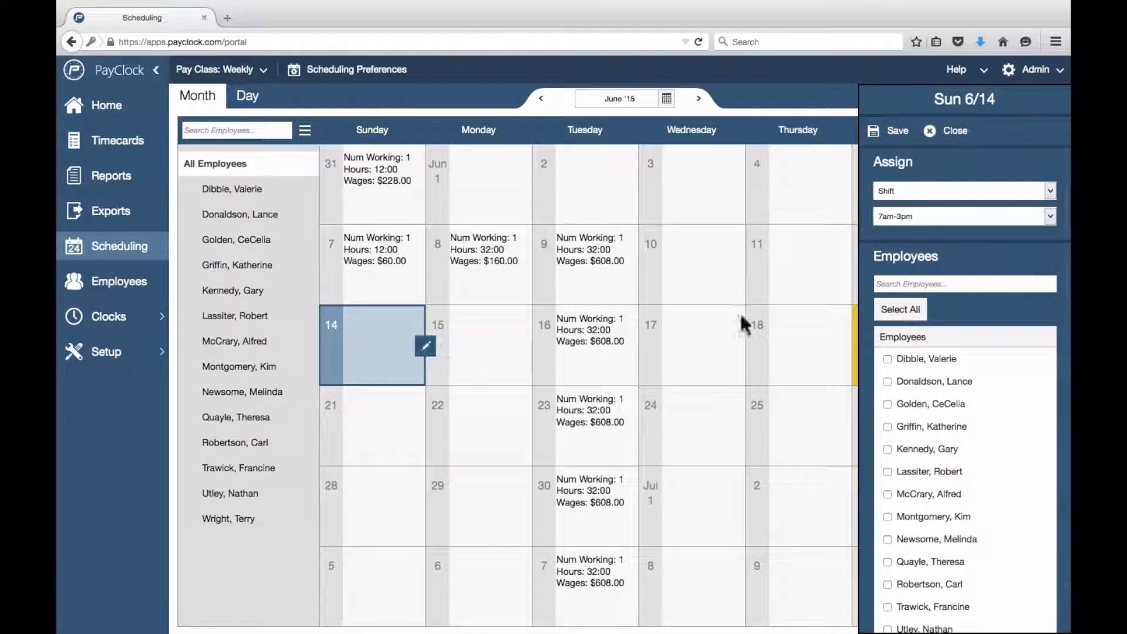
left_click(996, 194)
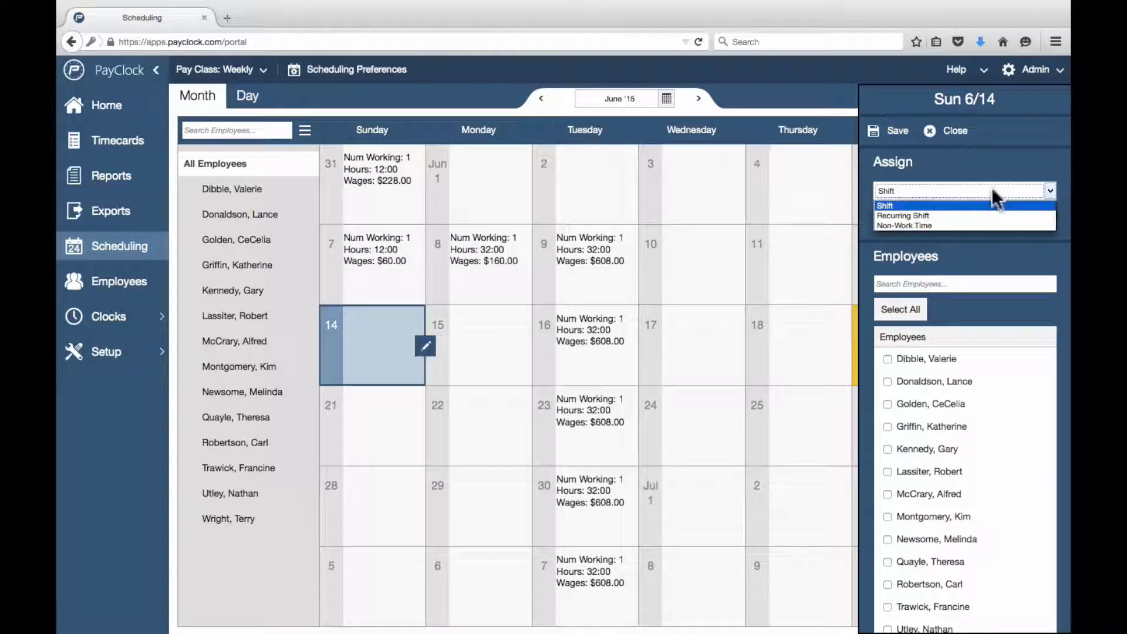
left_click(985, 226)
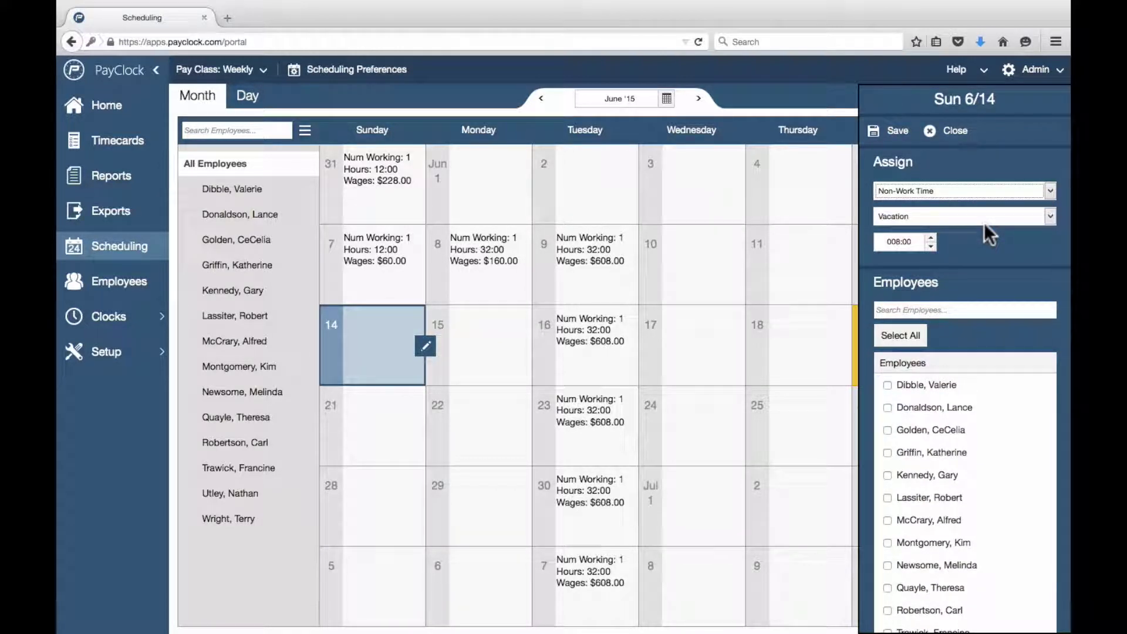
left_click(977, 213)
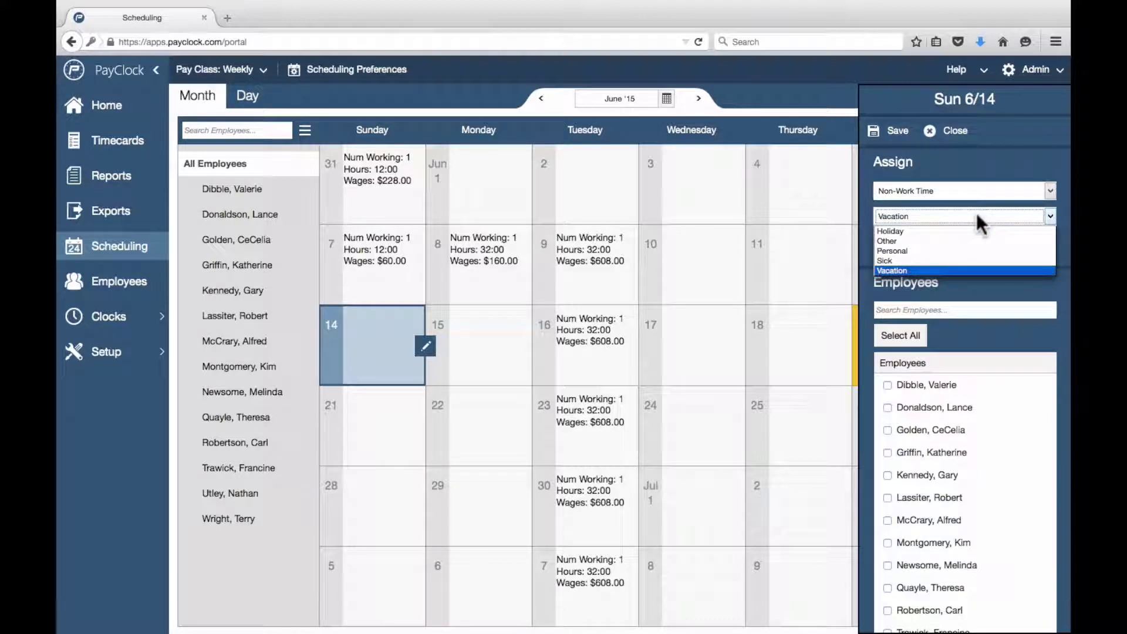
left_click(977, 213)
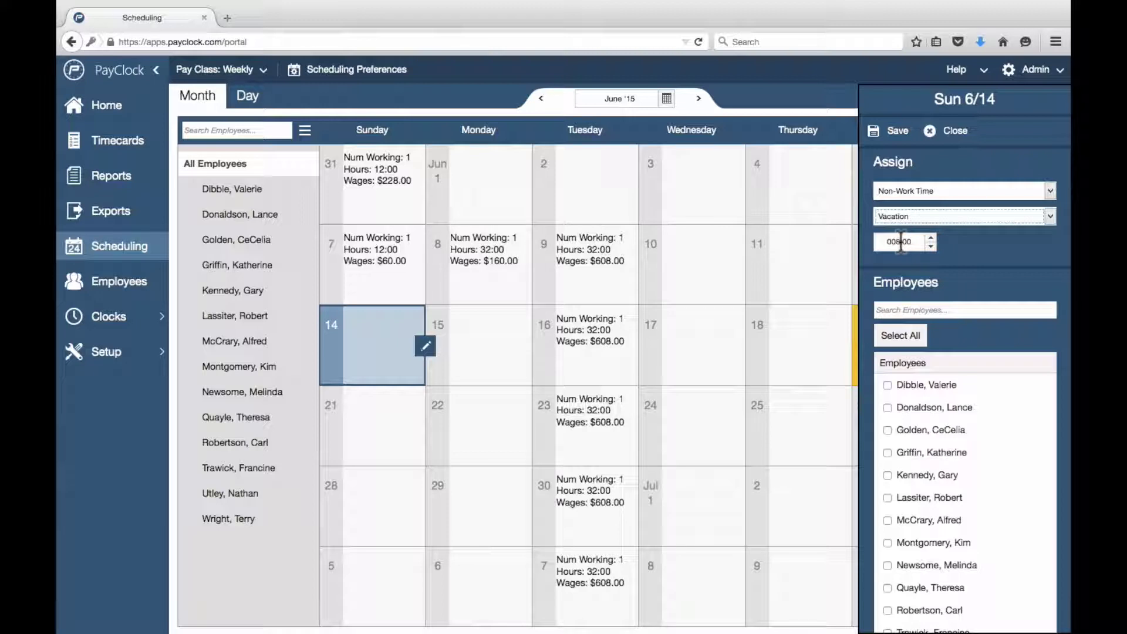
left_click(888, 383)
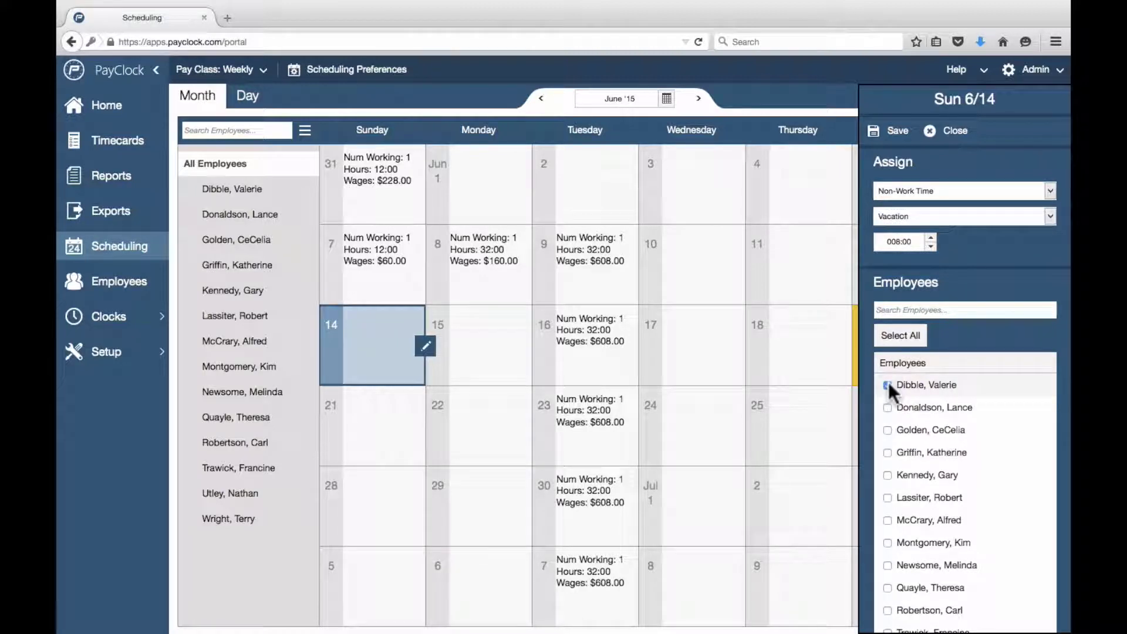
left_click(896, 135)
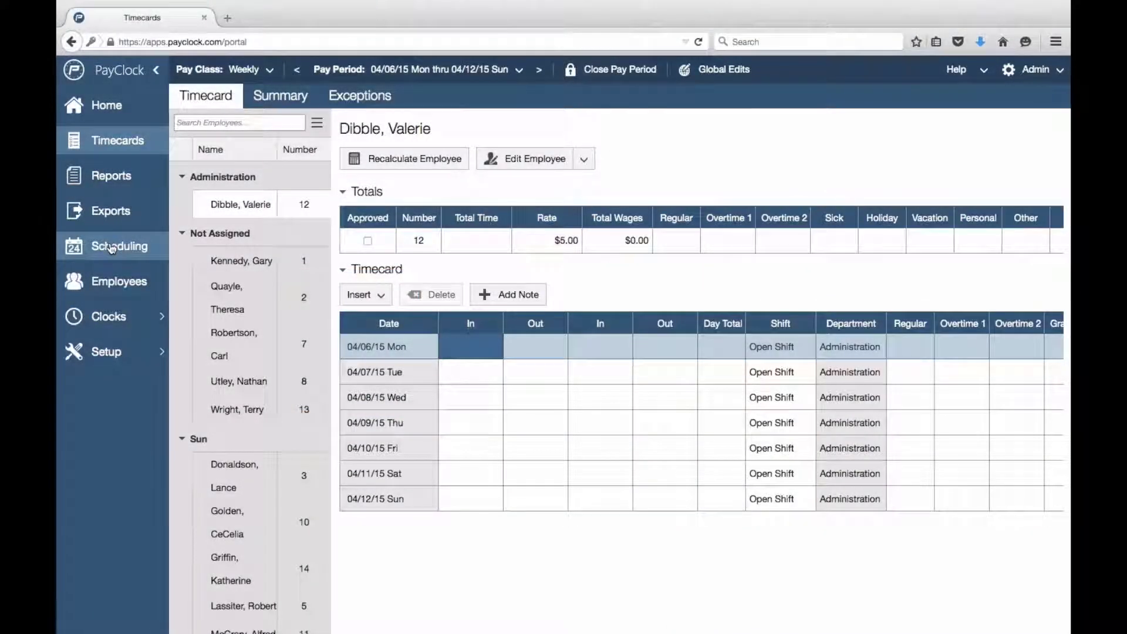
- Add an 8:00-hour Vacation non-work entry for the first employee on Monday June 15
left_click(111, 248)
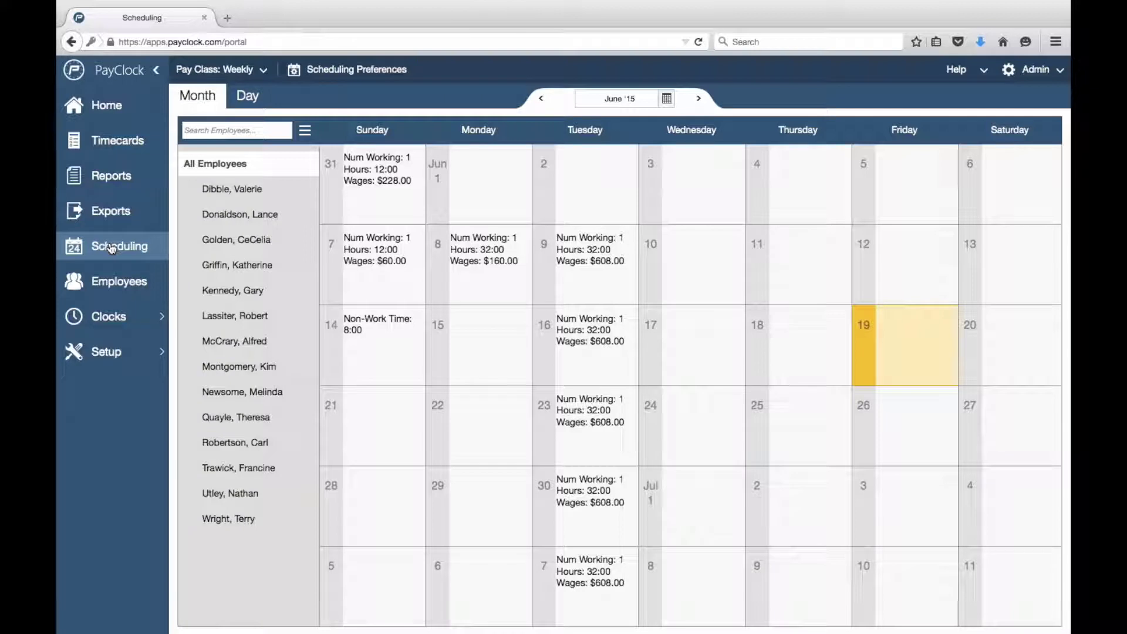
left_click(465, 333)
left_click(249, 96)
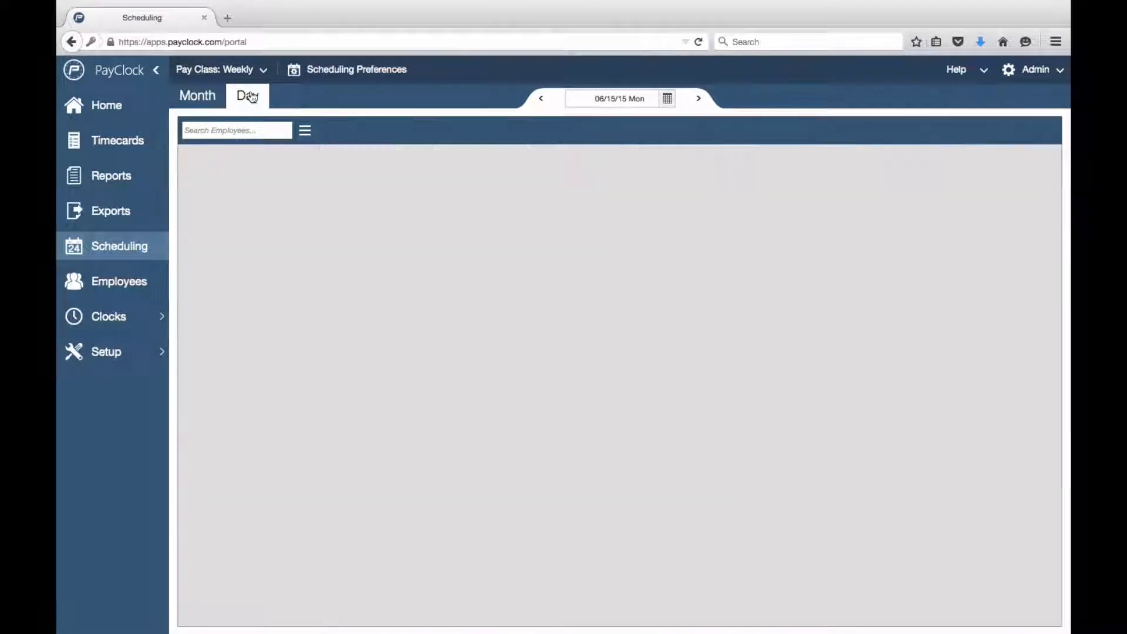
mouse_move(252, 167)
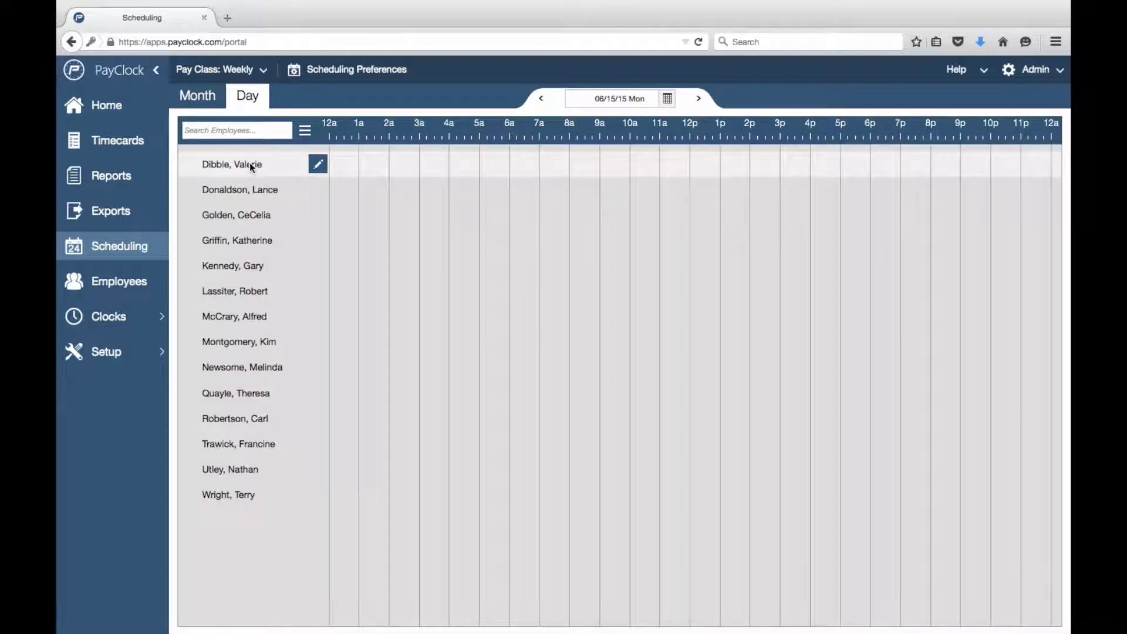
left_click(318, 166)
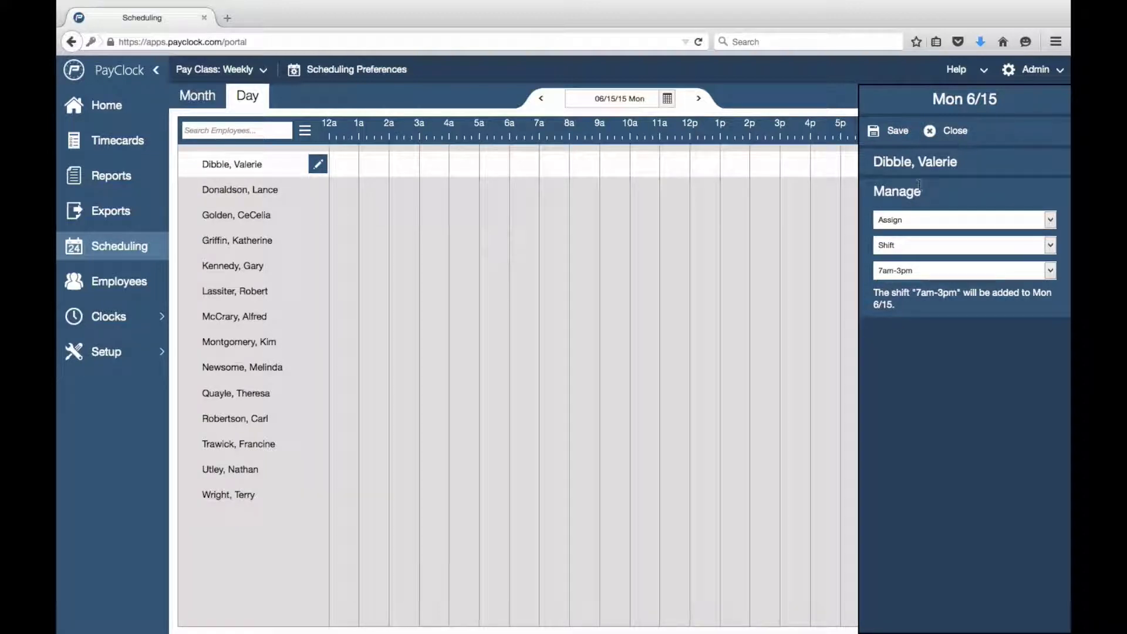
left_click(1050, 220)
left_click(1013, 243)
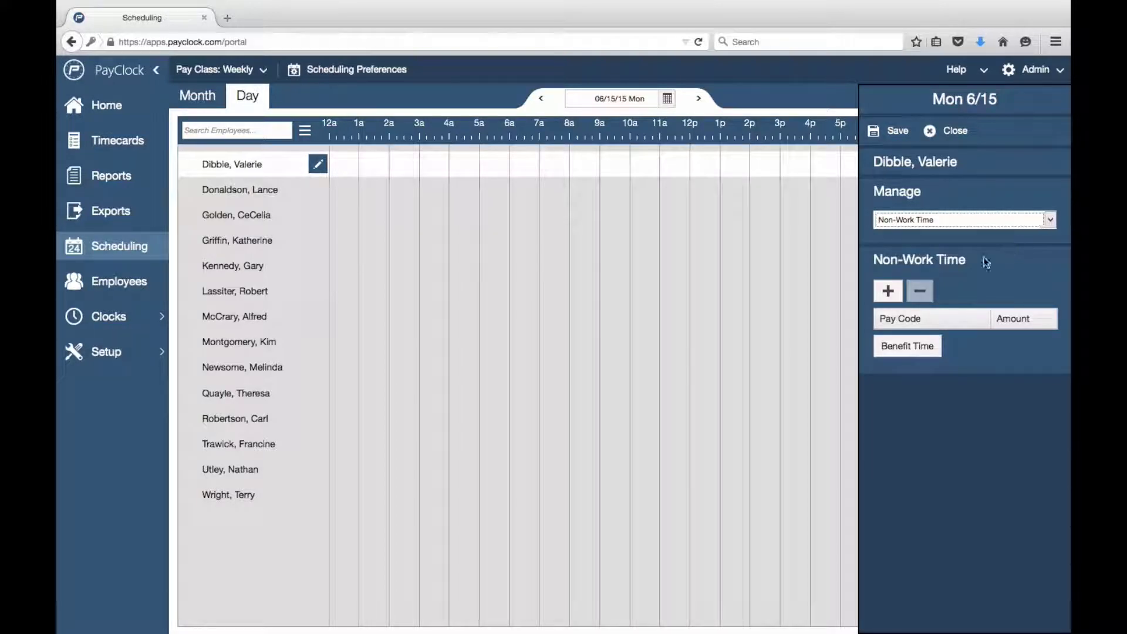
left_click(890, 292)
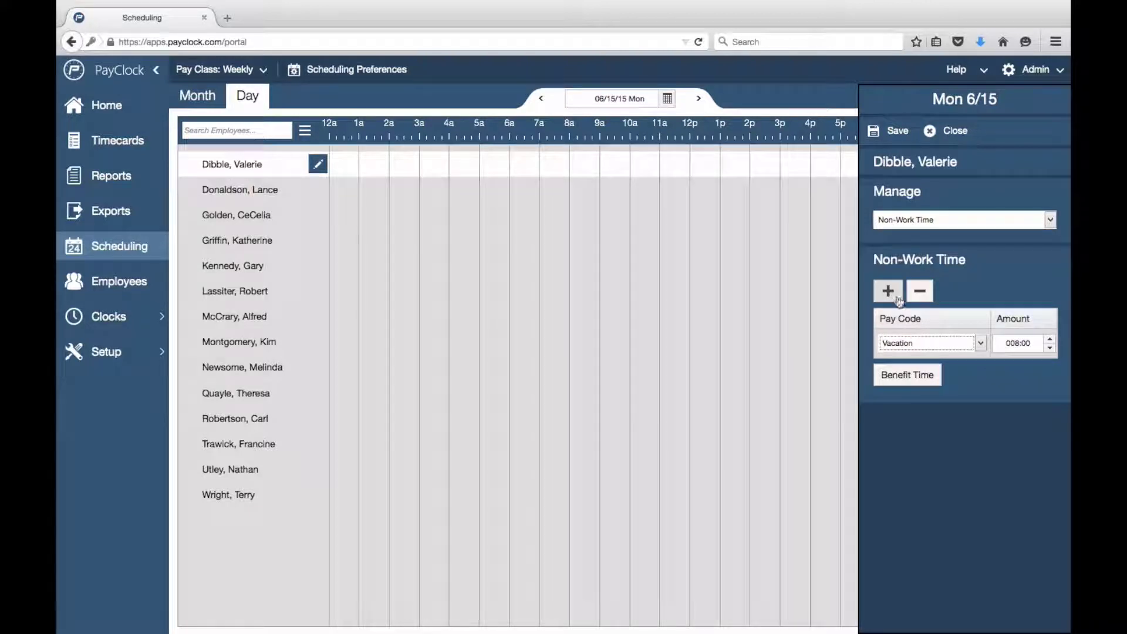
left_click(982, 344)
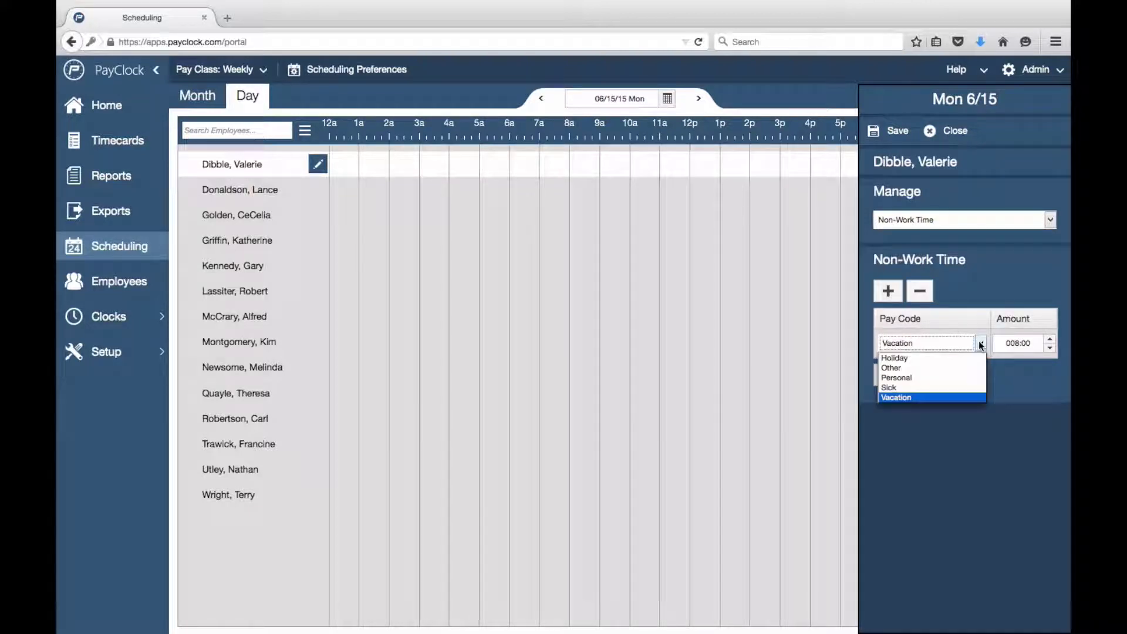
left_click(982, 344)
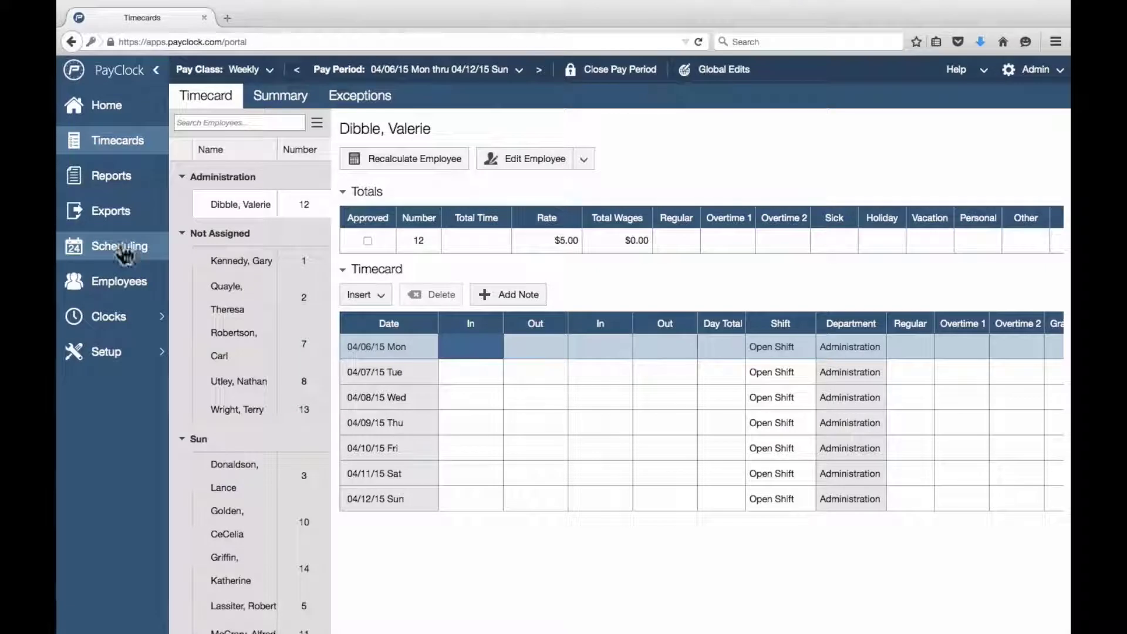
- Delete the Sunday June 7 shift for all employees
left_click(124, 251)
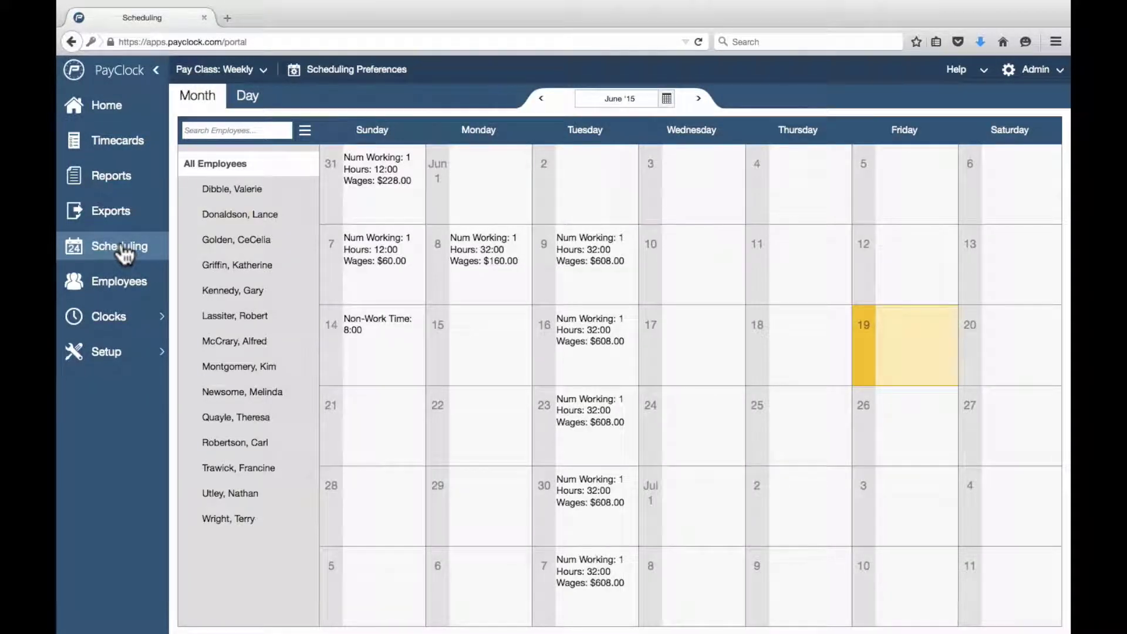
left_click(360, 249)
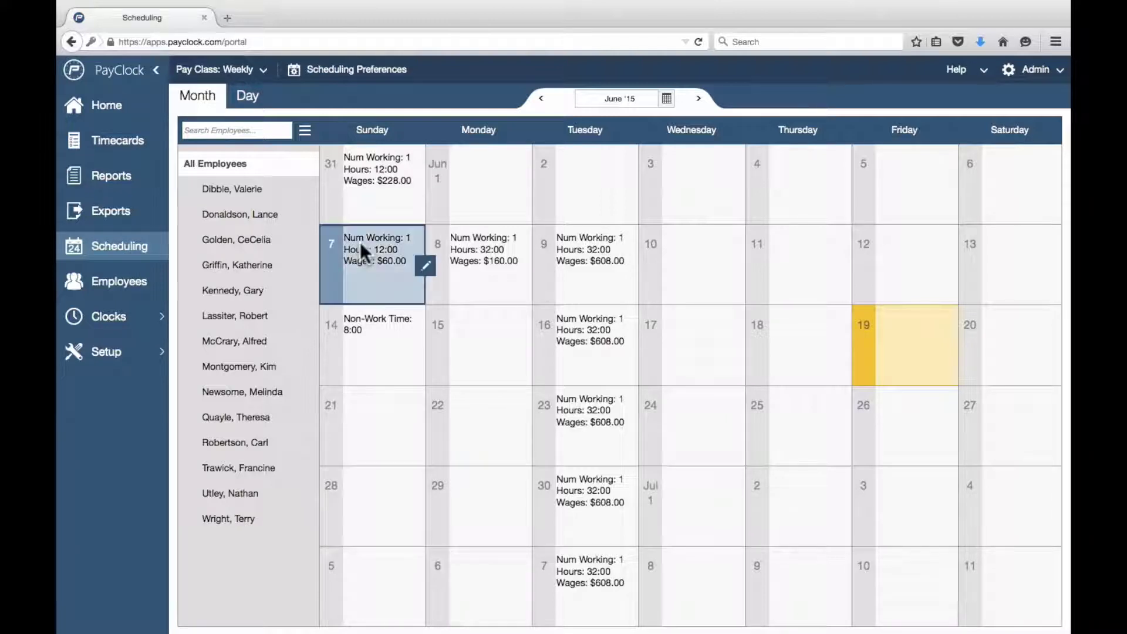
left_click(425, 266)
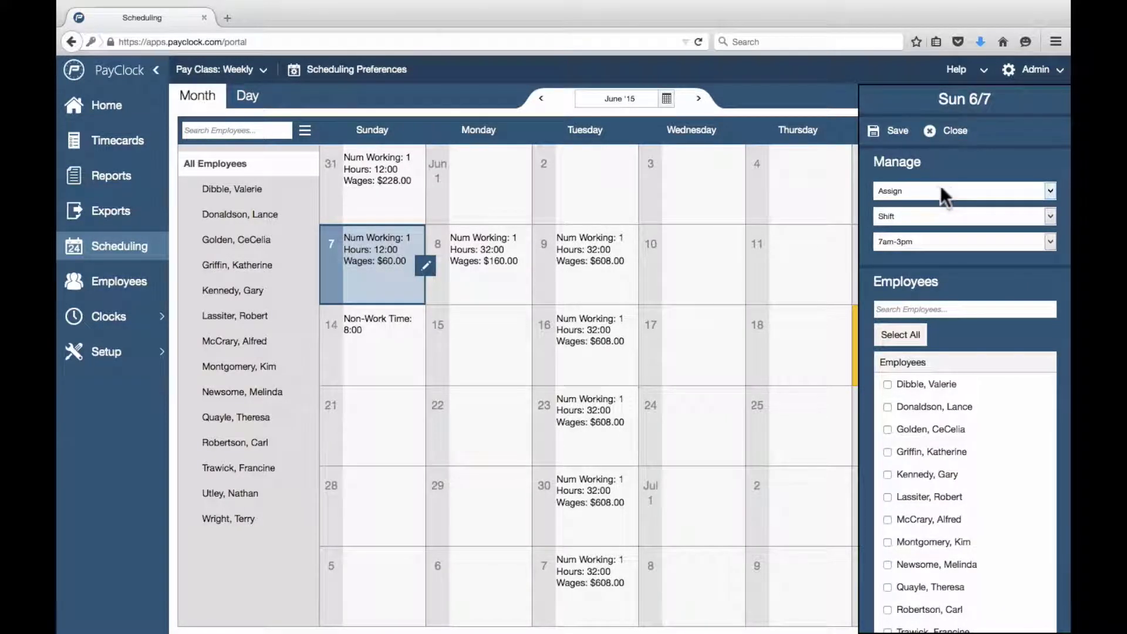
left_click(1050, 192)
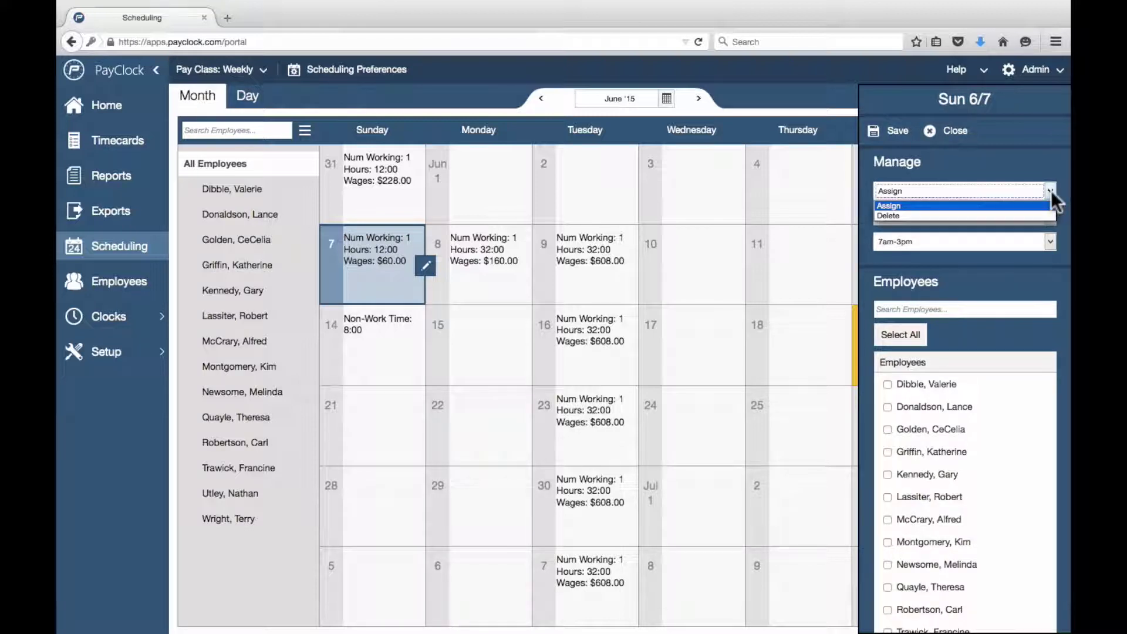
left_click(1028, 213)
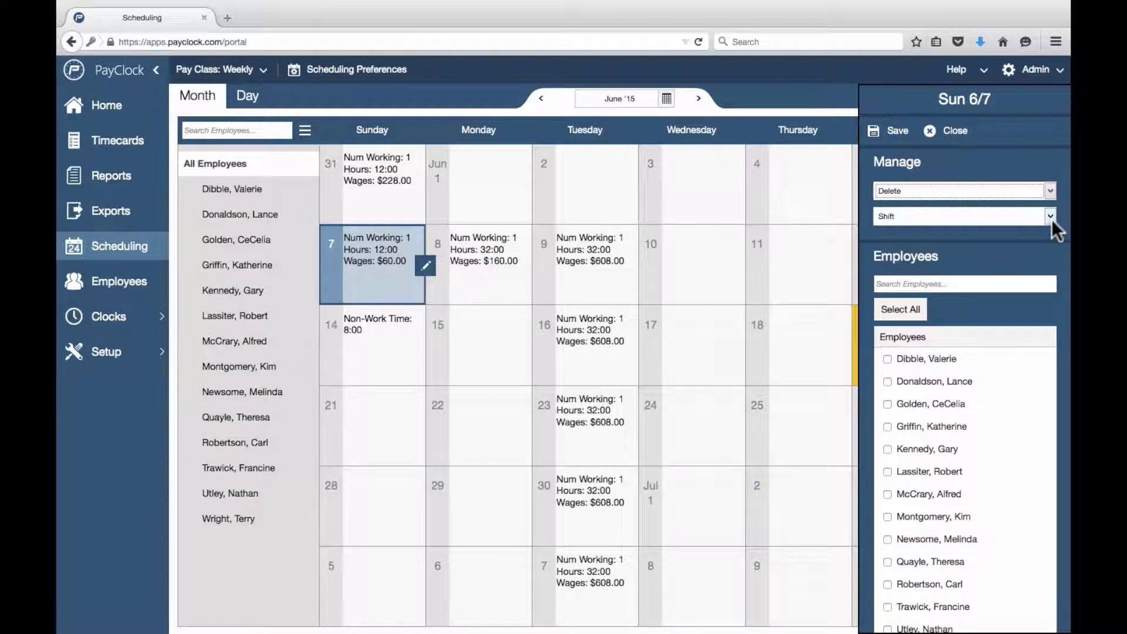
left_click(905, 316)
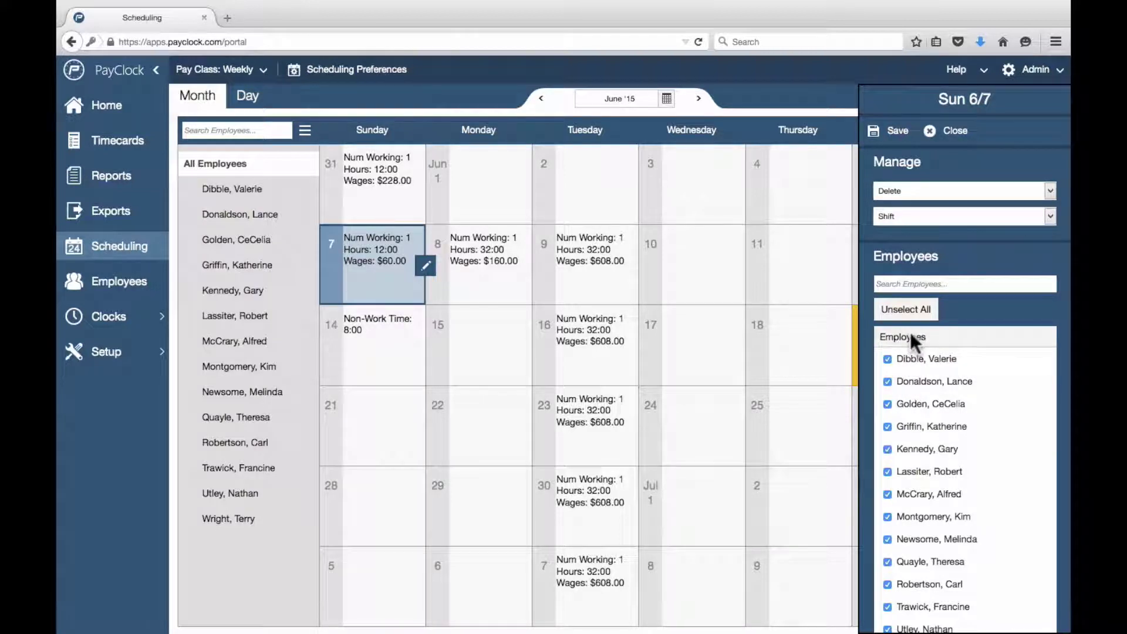
left_click(883, 130)
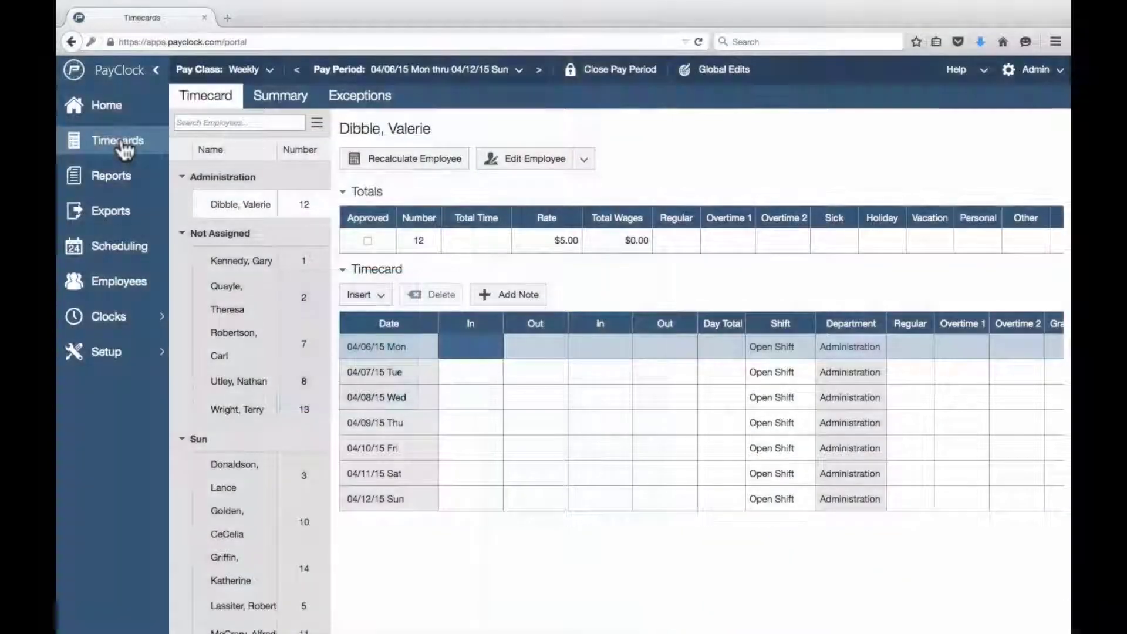
- Delete the recurring Tuesday shift from June 9 for all employees
left_click(122, 246)
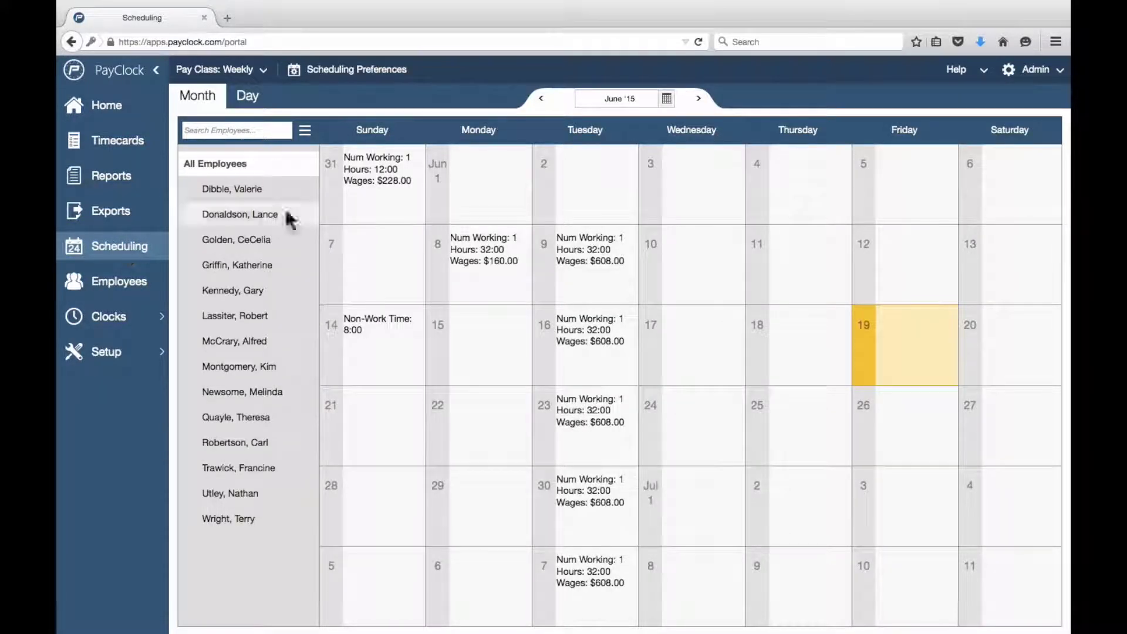
left_click(567, 258)
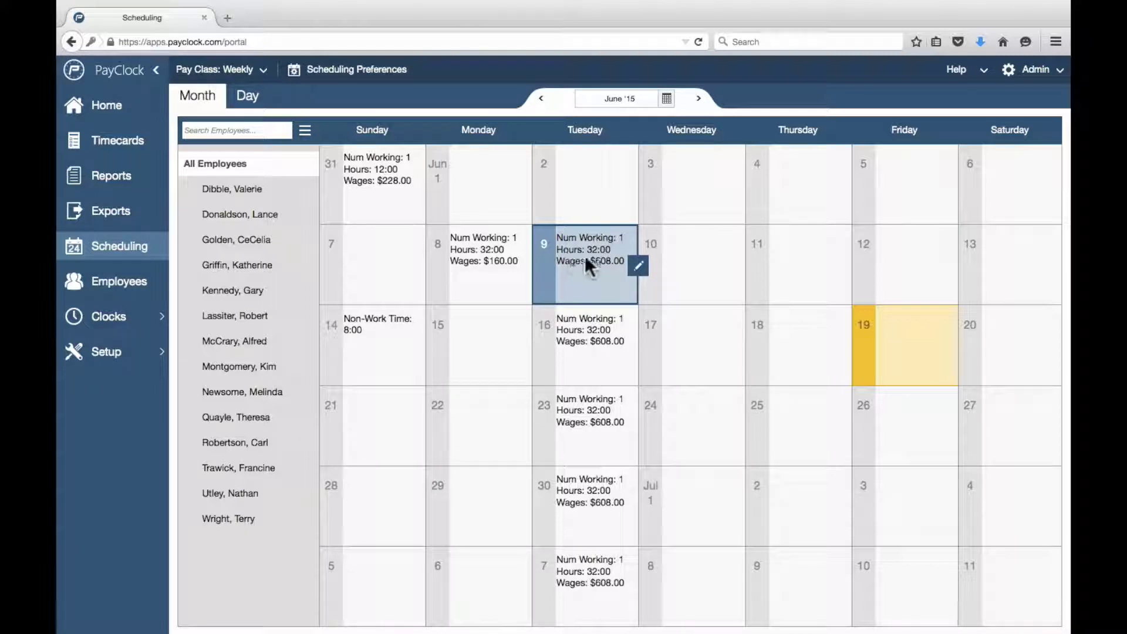
left_click(639, 267)
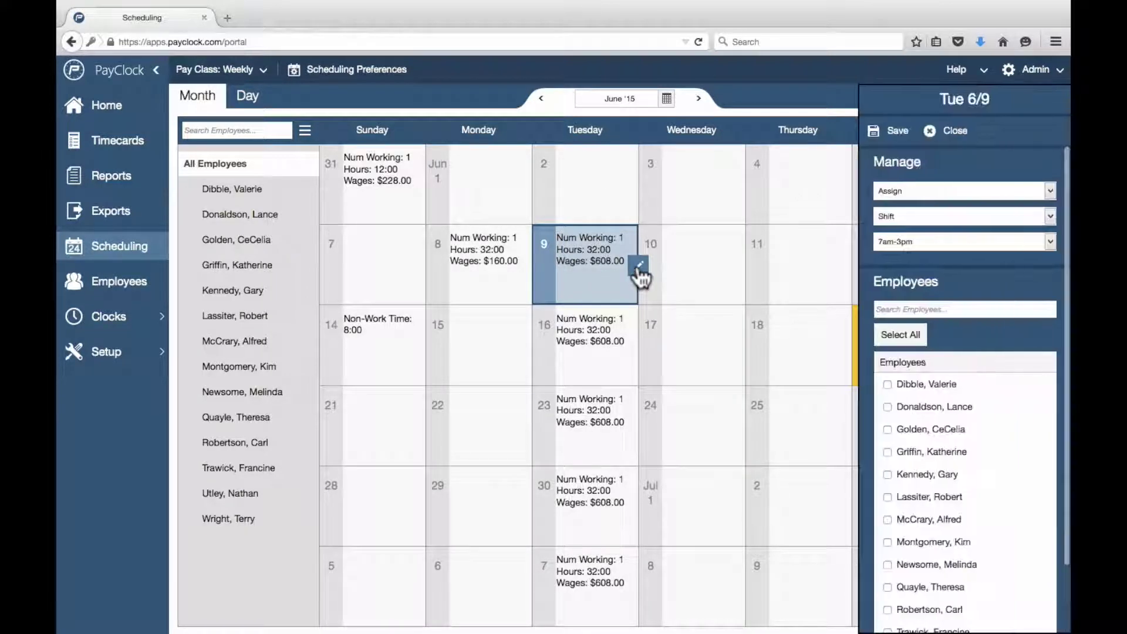
left_click(945, 193)
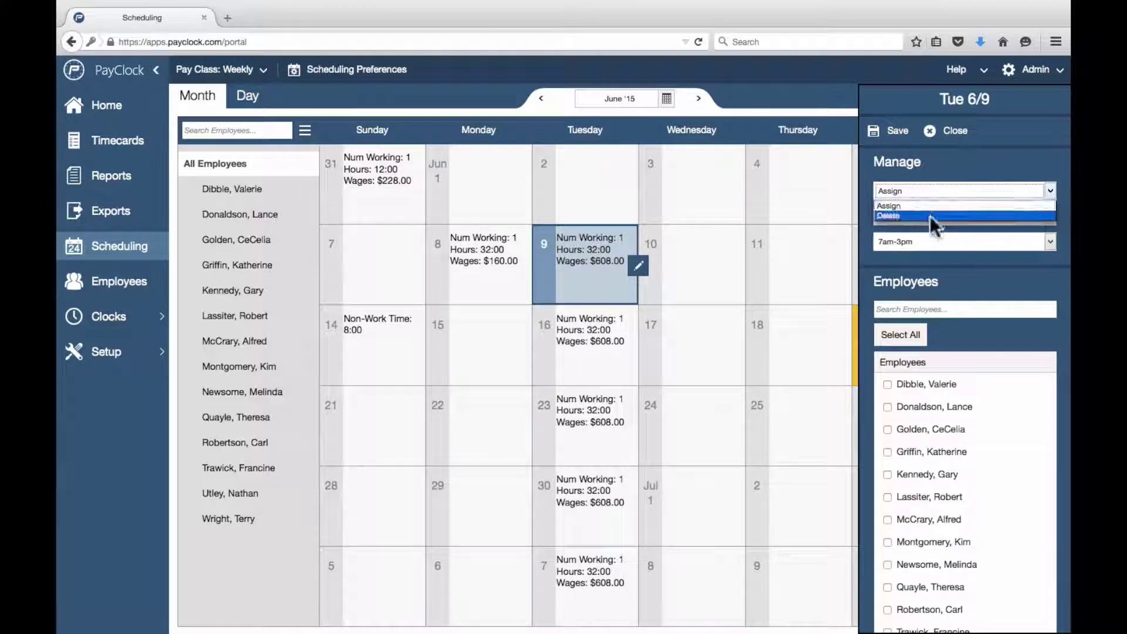
left_click(930, 216)
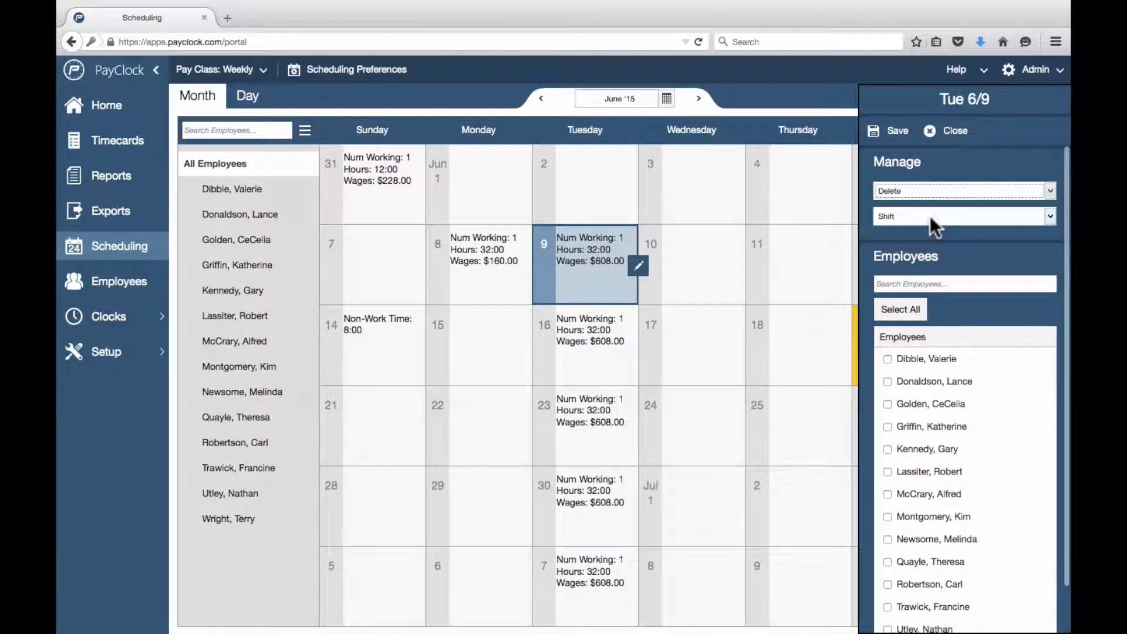
left_click(1049, 216)
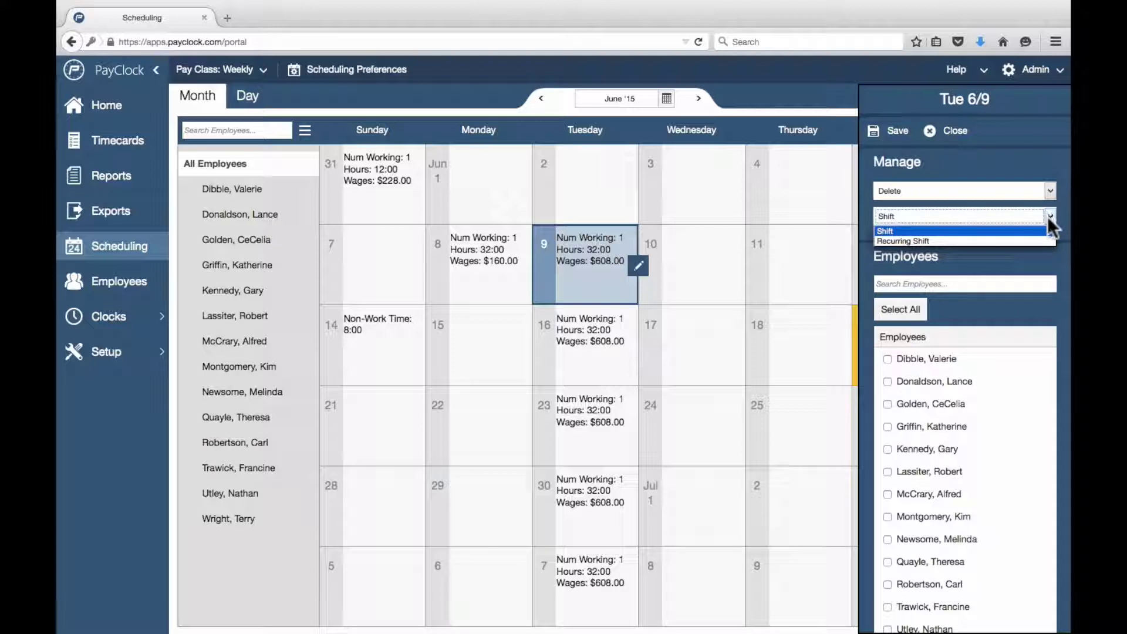
left_click(1031, 236)
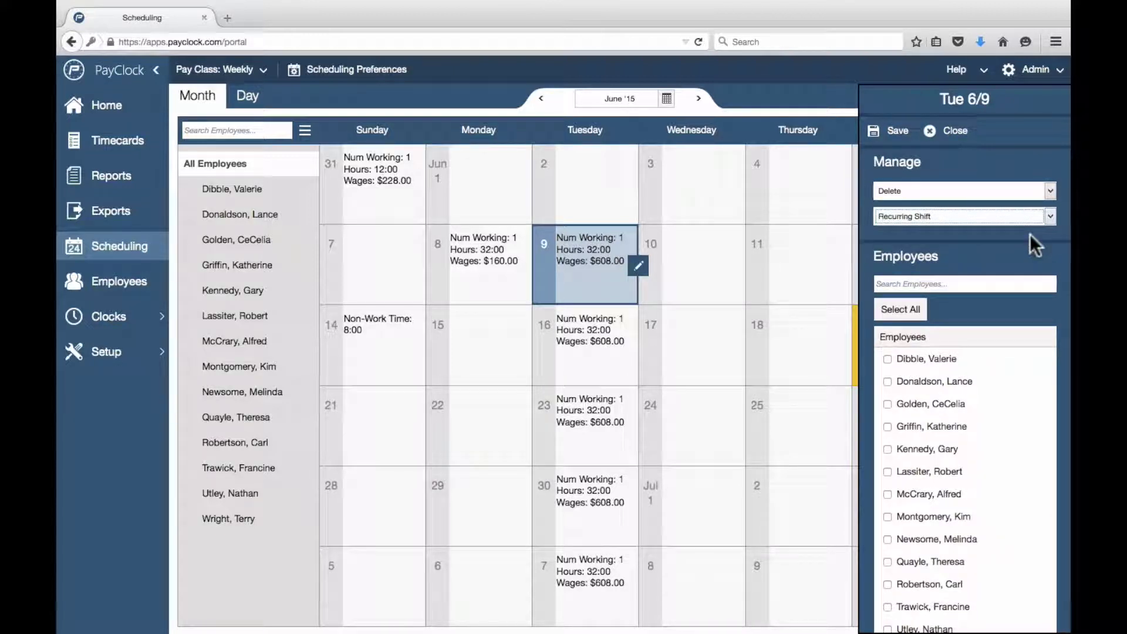
left_click(913, 322)
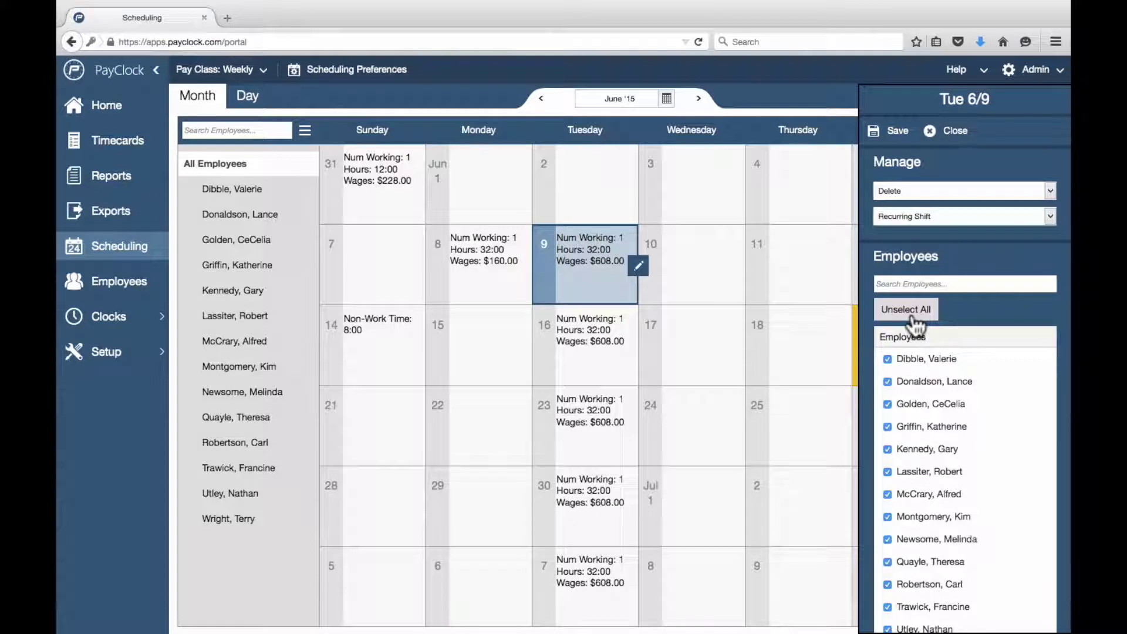
left_click(887, 138)
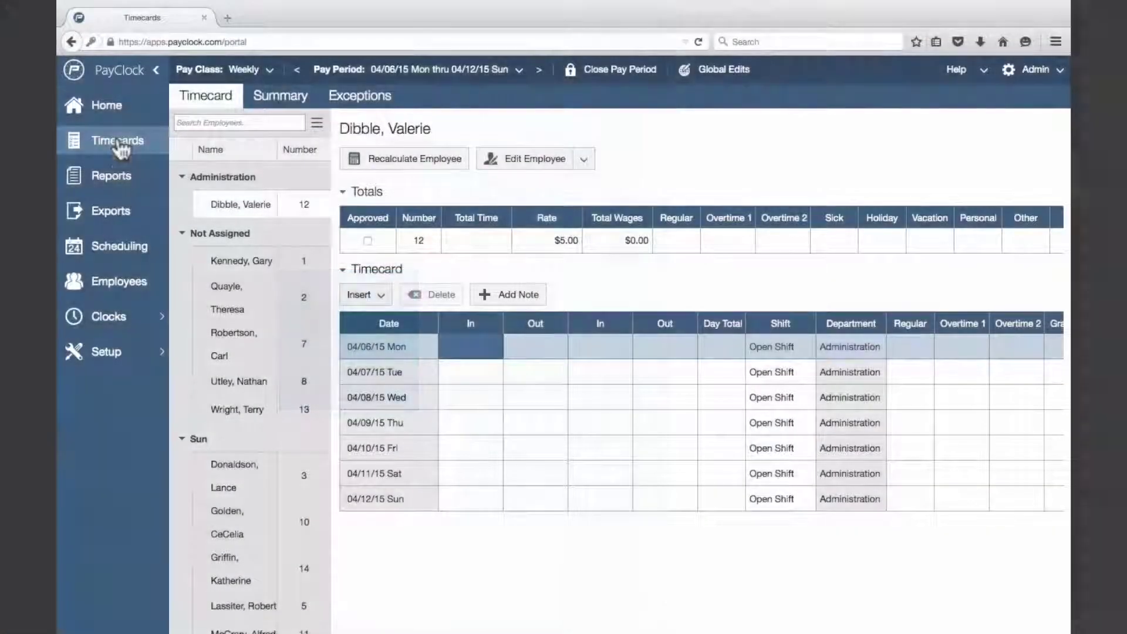
- Delete the first employee's 7am-3pm shift on Tue 6/2, then return to the June calendar
left_click(124, 249)
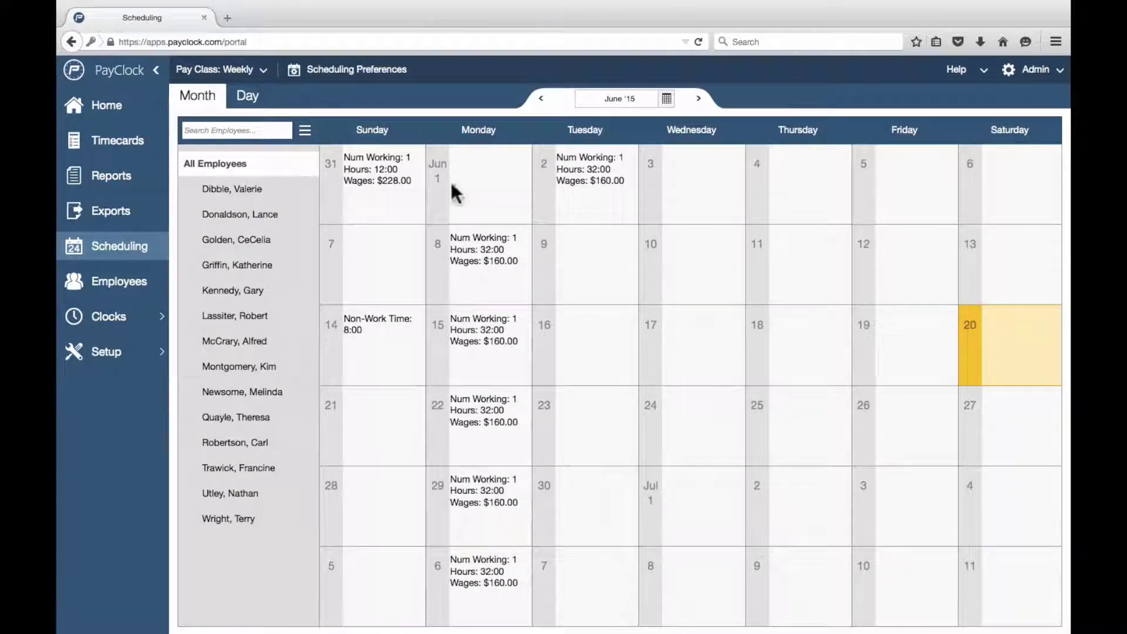
left_click(578, 186)
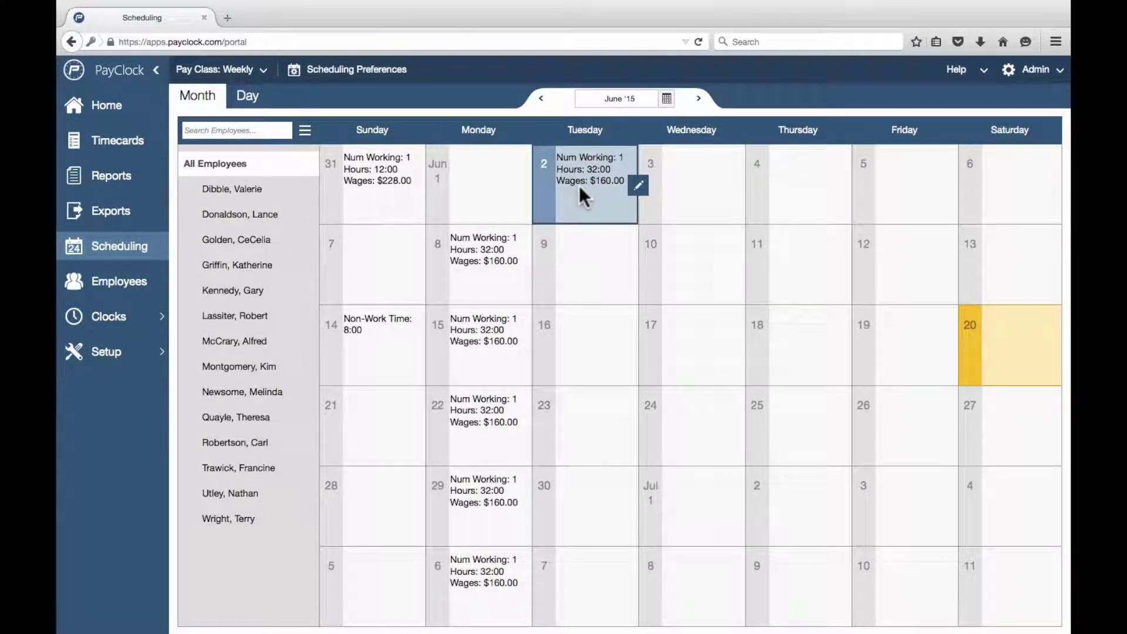
left_click(245, 109)
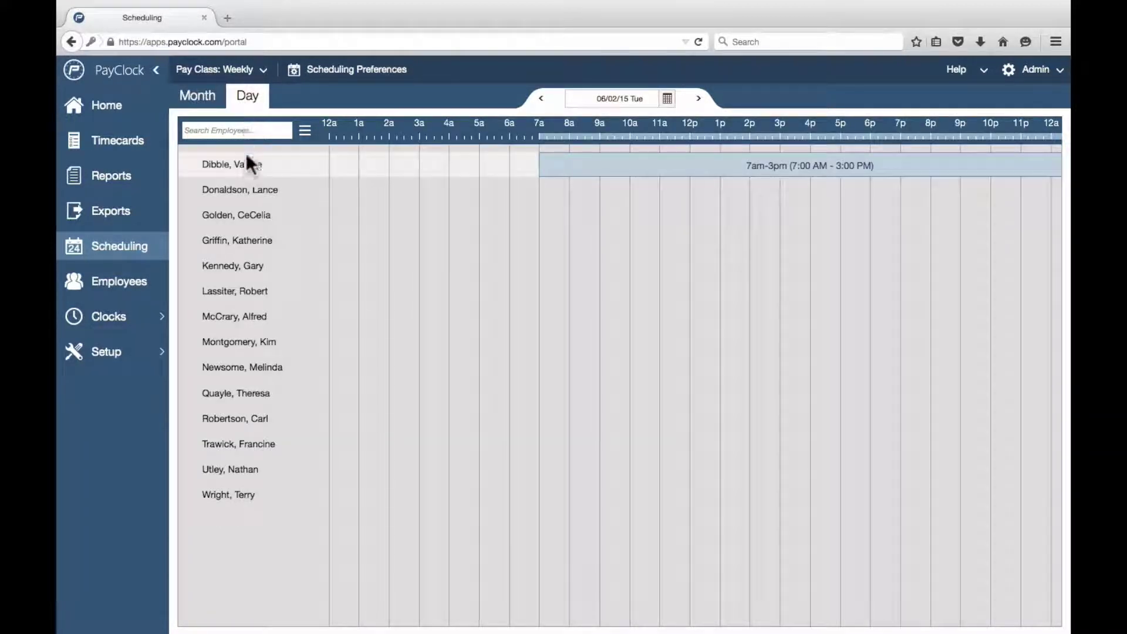
mouse_move(249, 165)
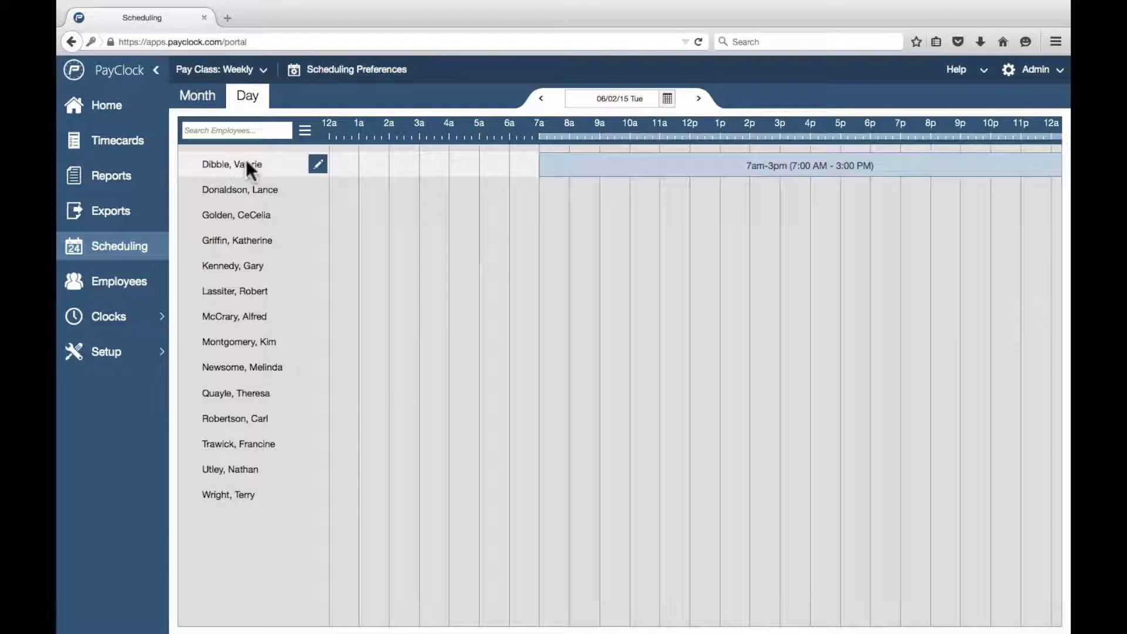
left_click(315, 168)
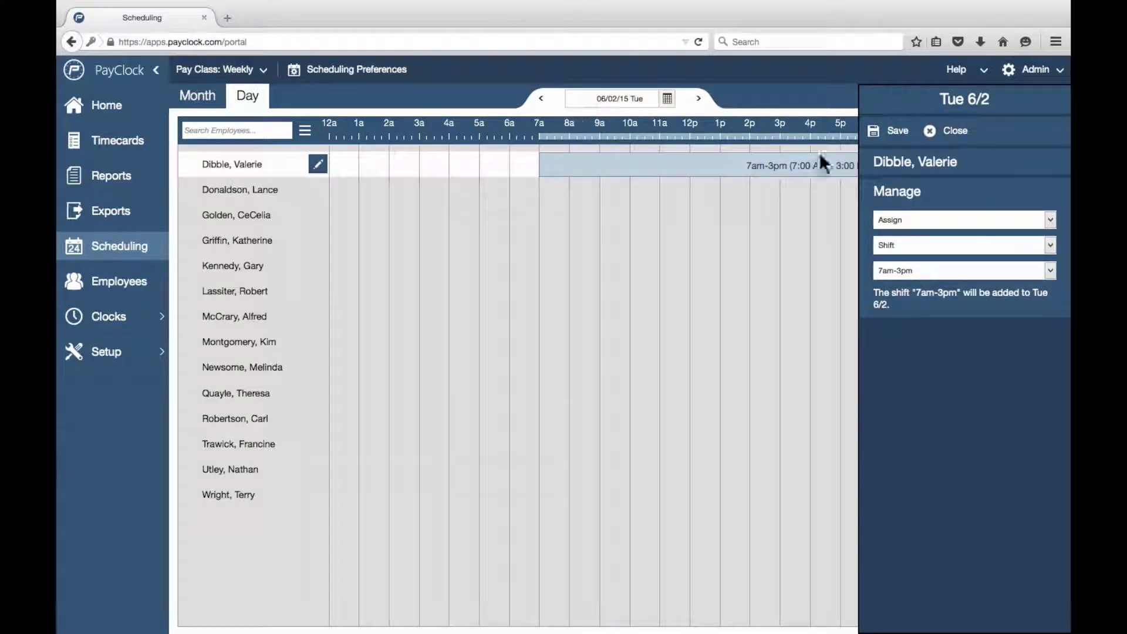
left_click(1050, 221)
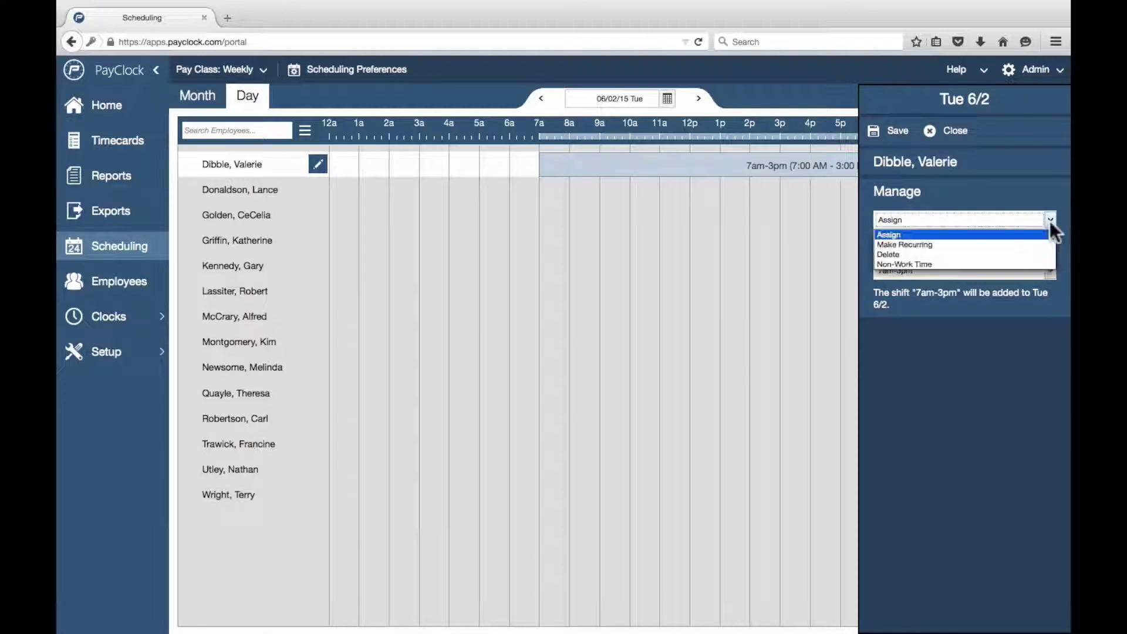
left_click(1035, 251)
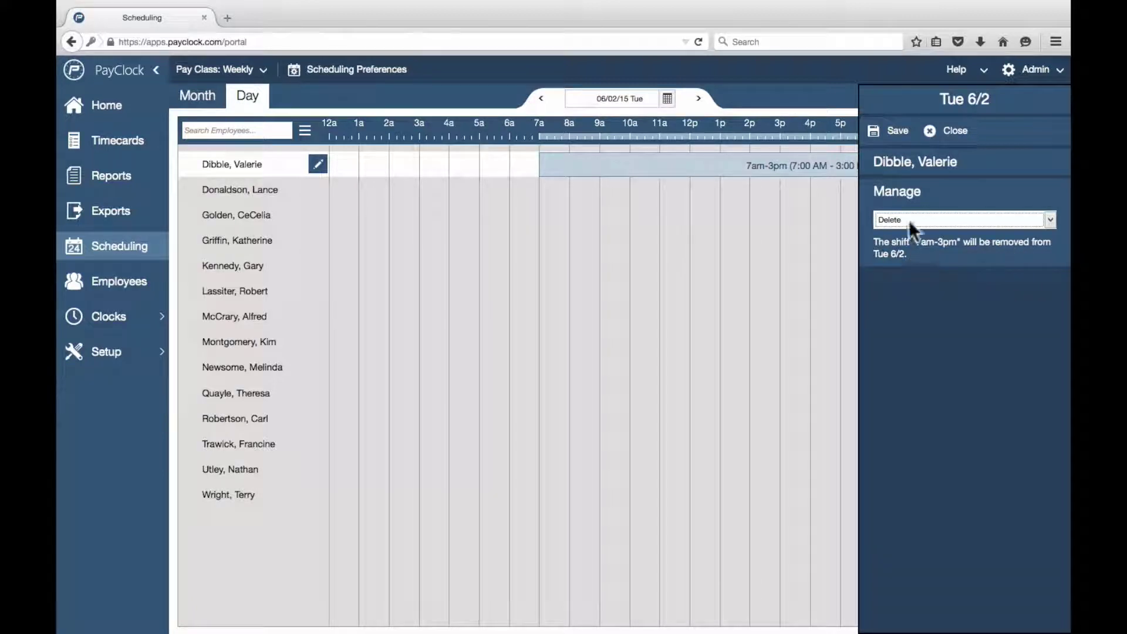
left_click(890, 131)
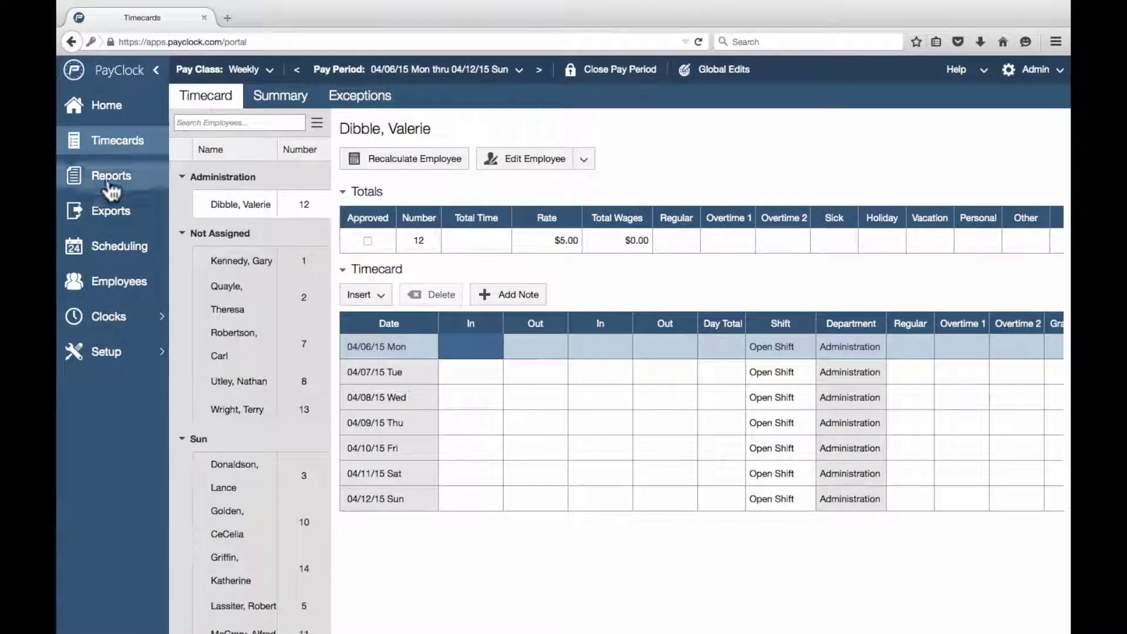
left_click(129, 251)
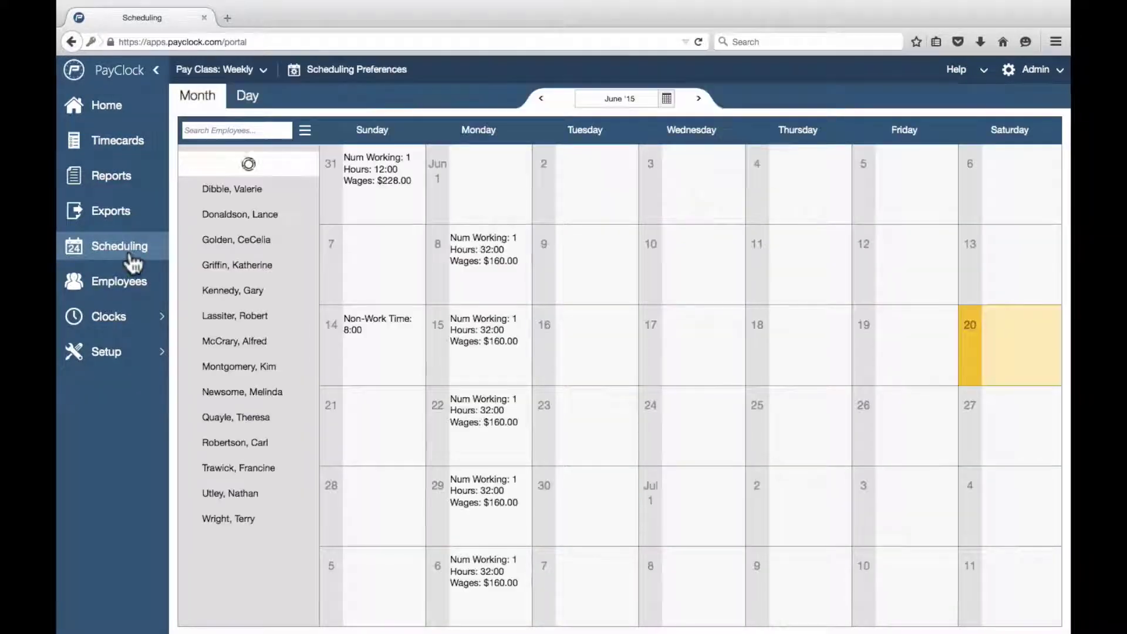
- Open the first employee's Mon 6/8 schedule from the June 8 day timeline
left_click(471, 248)
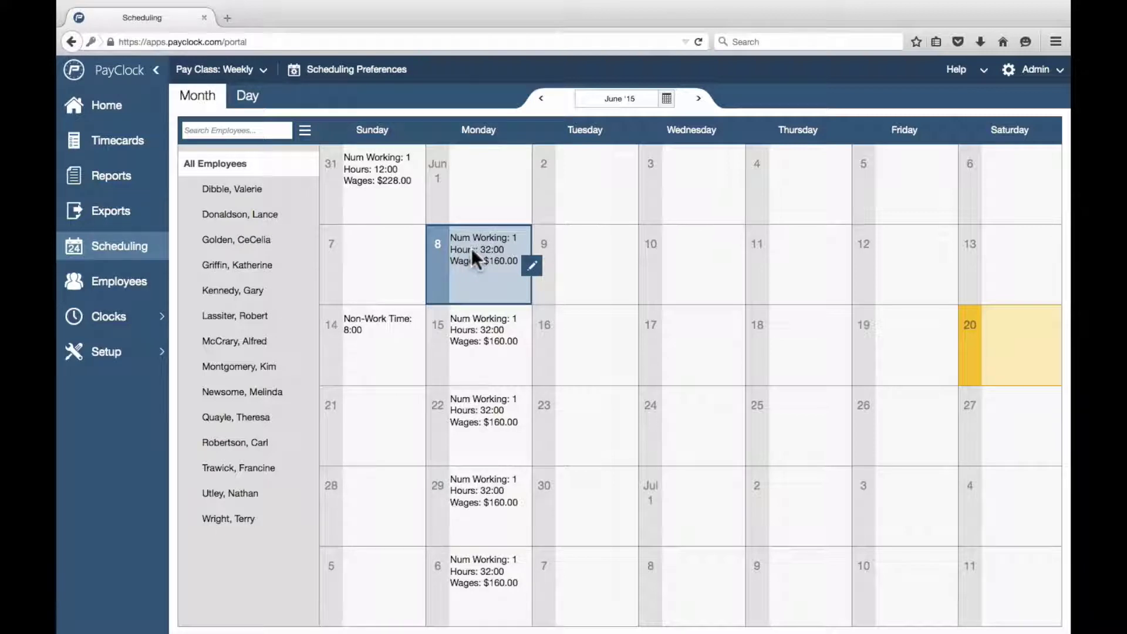
left_click(241, 105)
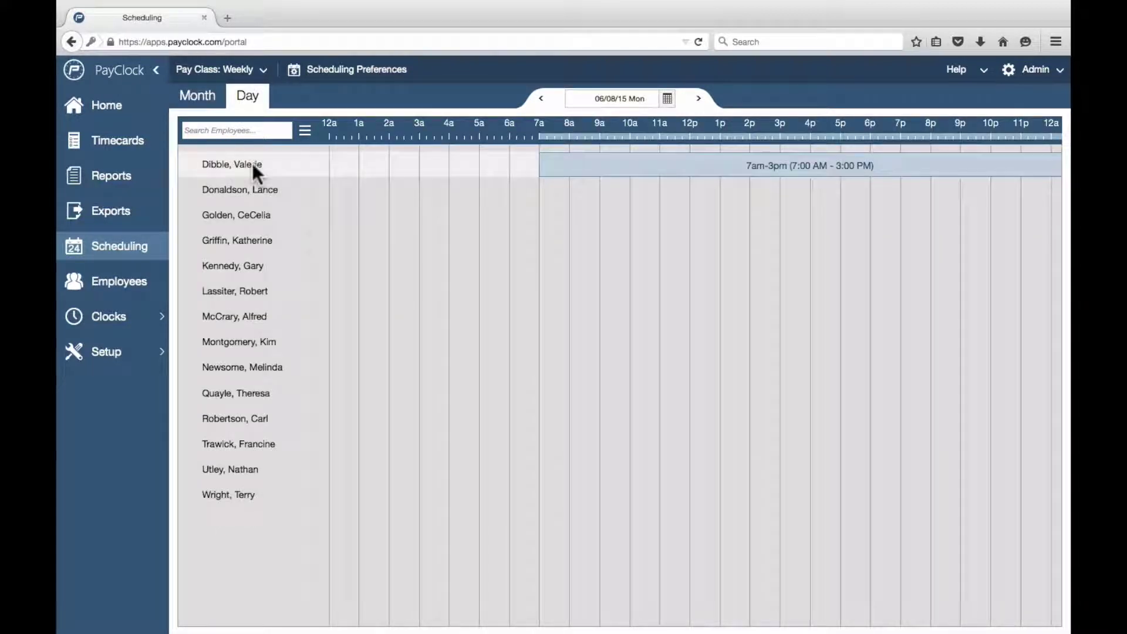
mouse_move(252, 163)
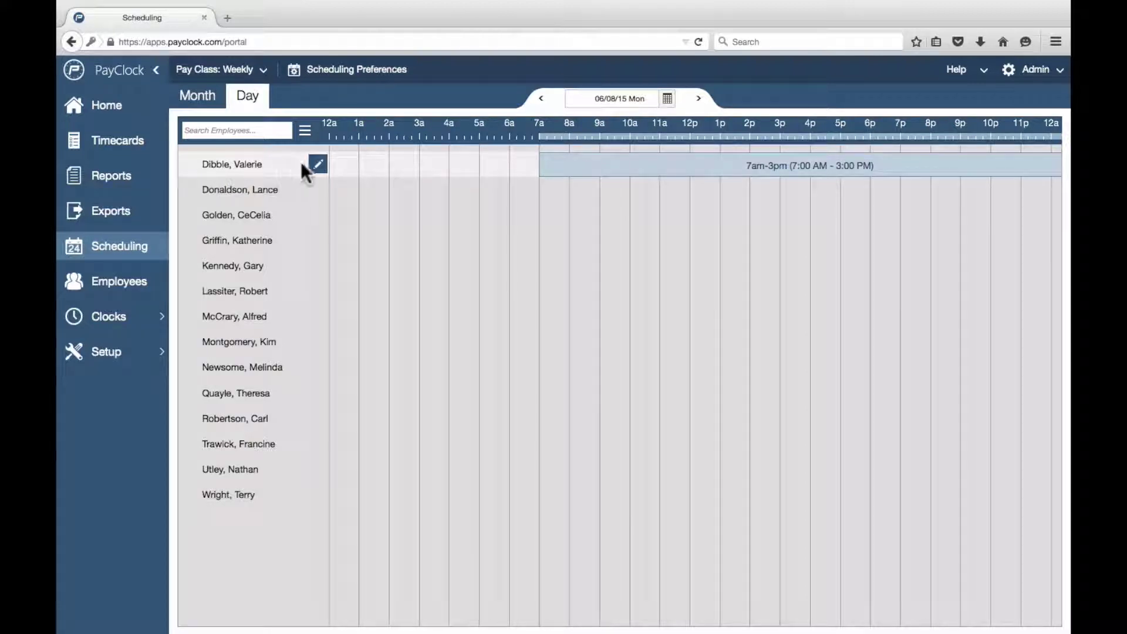
left_click(317, 167)
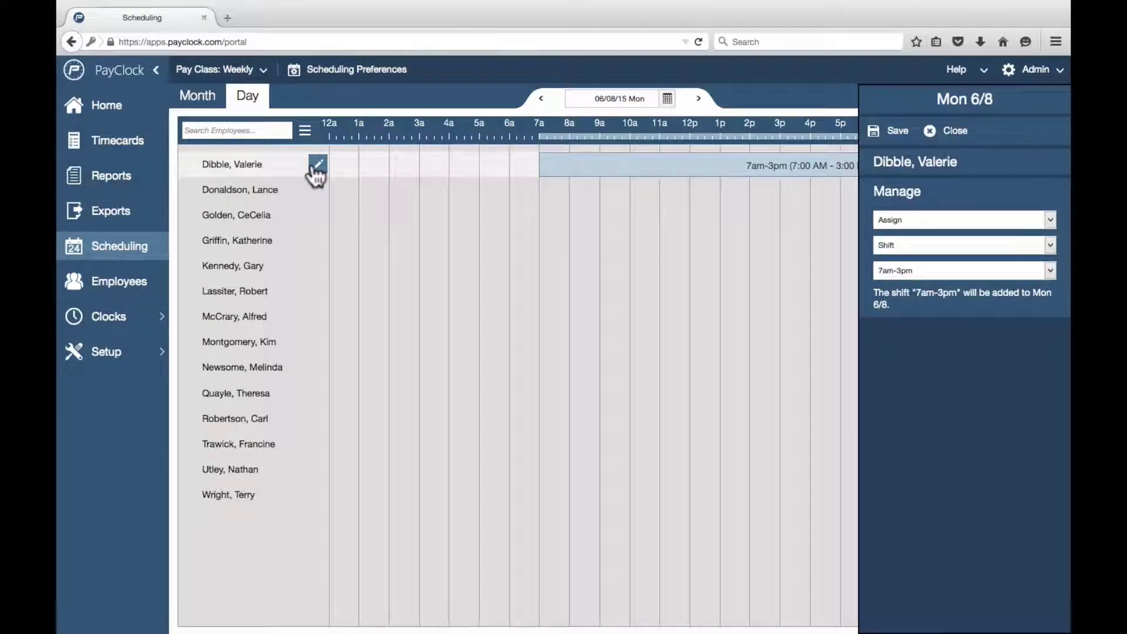
- Delete the recurring 7am-3pm shift from 6/8 onward and save
left_click(1051, 221)
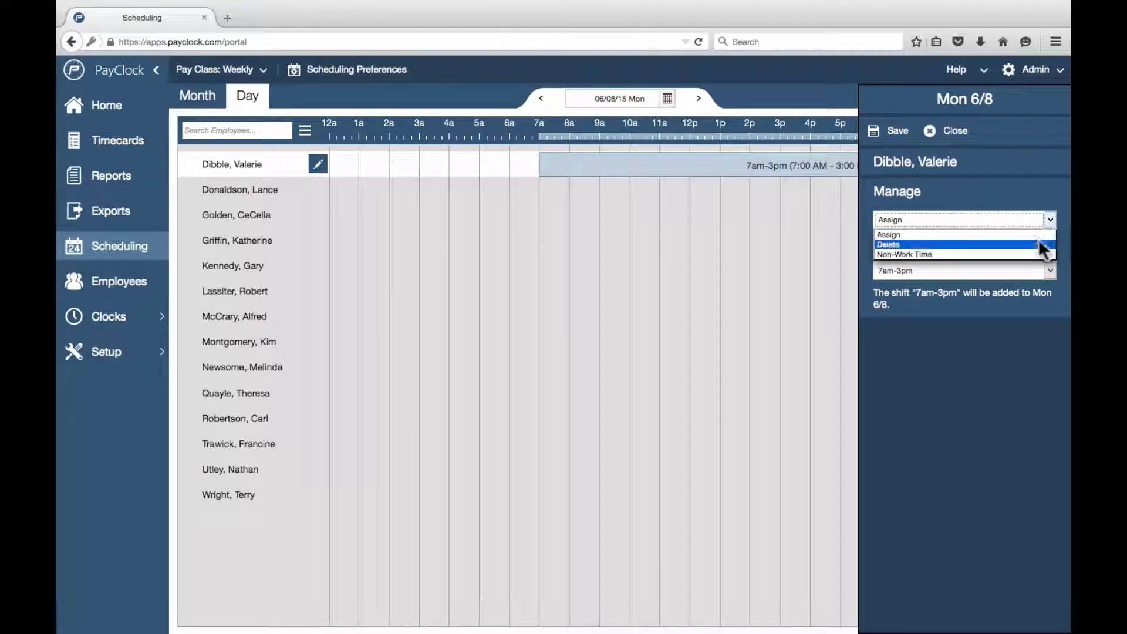
left_click(1039, 244)
left_click(1051, 246)
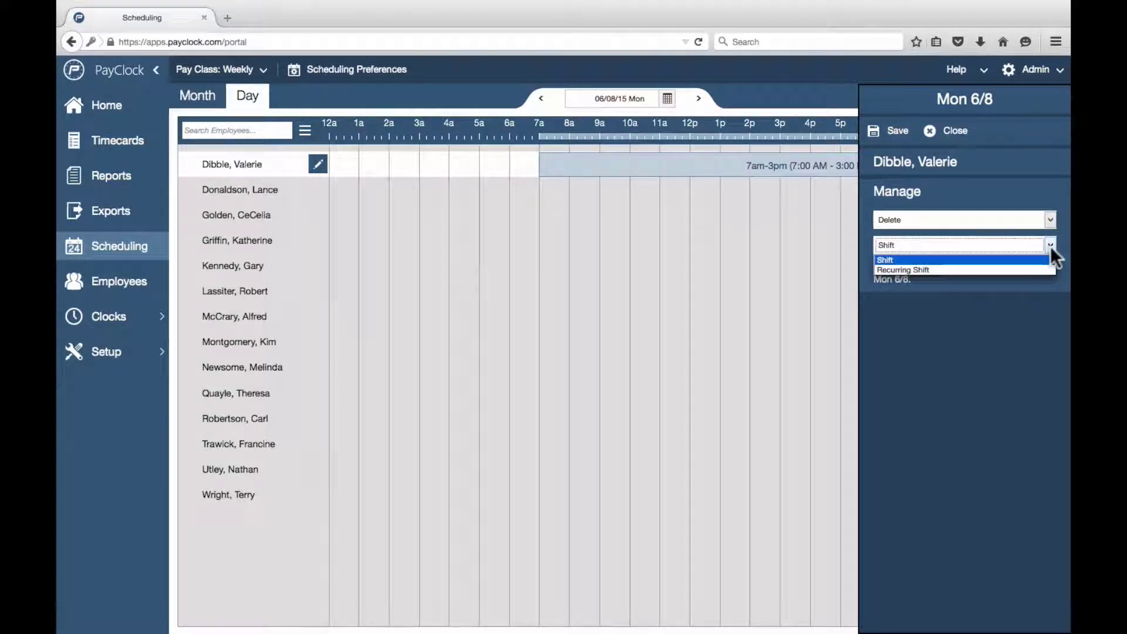
left_click(1033, 268)
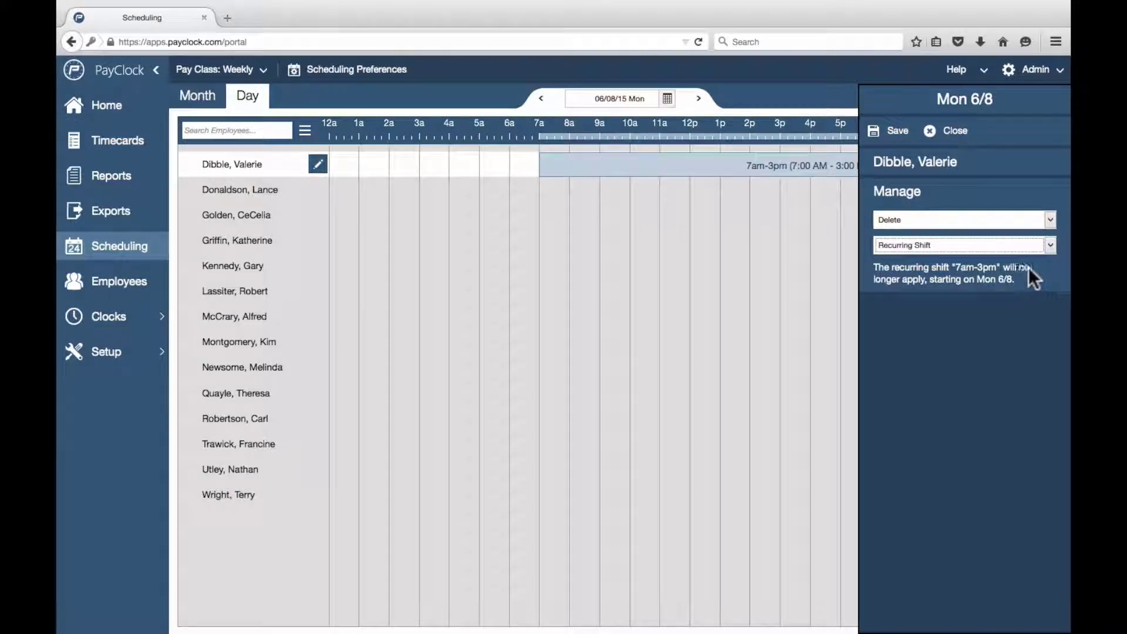
left_click(890, 131)
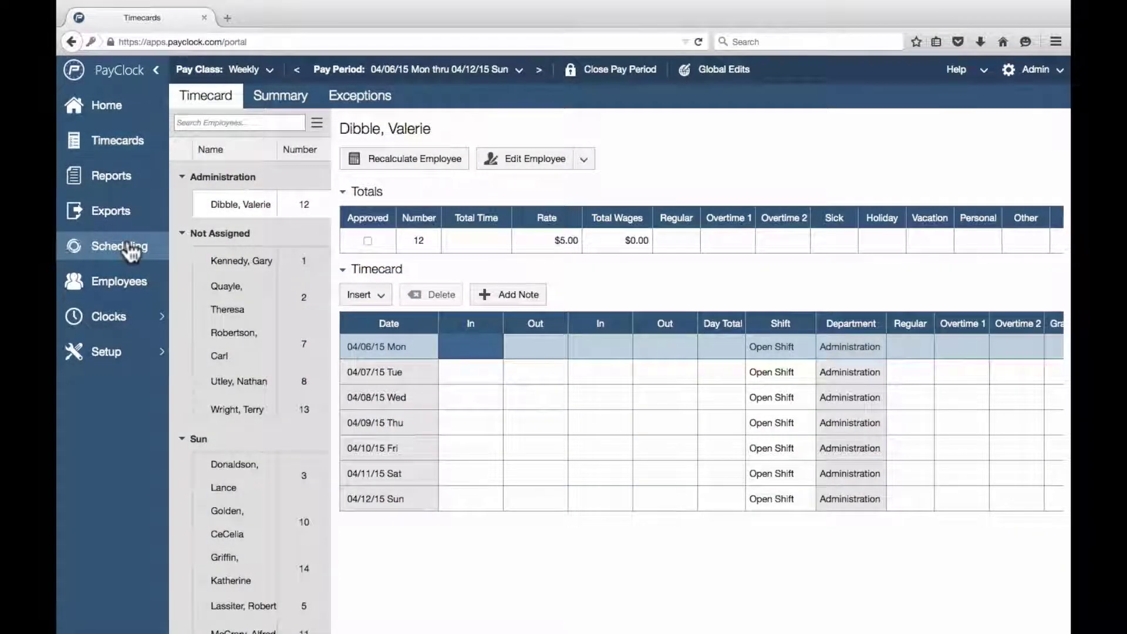
- Open the editing options for Sunday June 14 in the Scheduling calendar
left_click(128, 245)
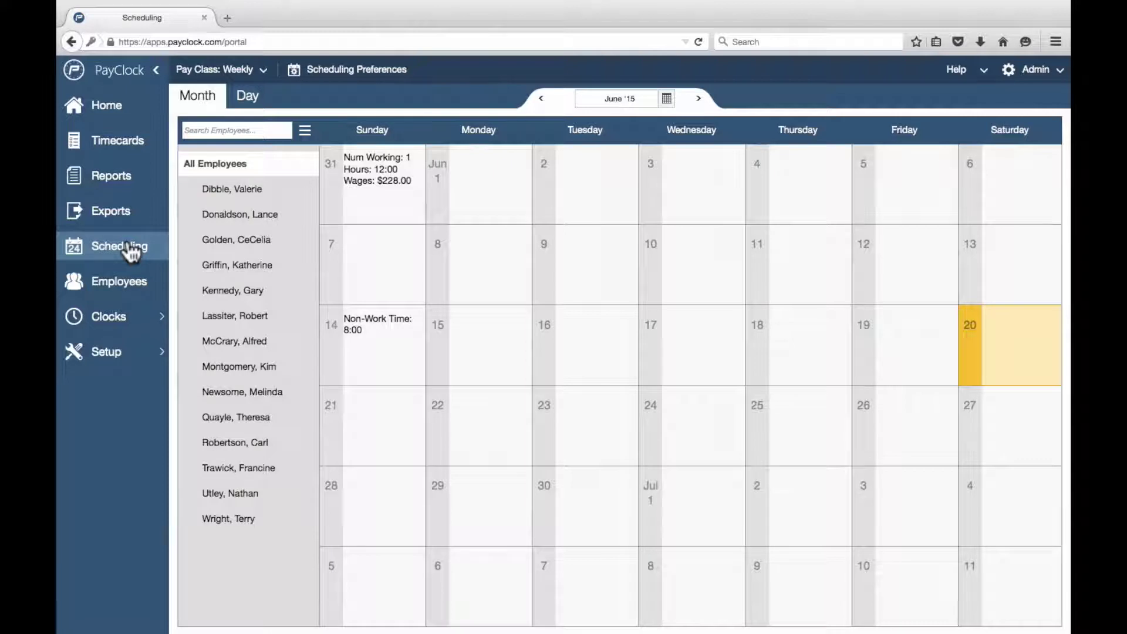
left_click(365, 326)
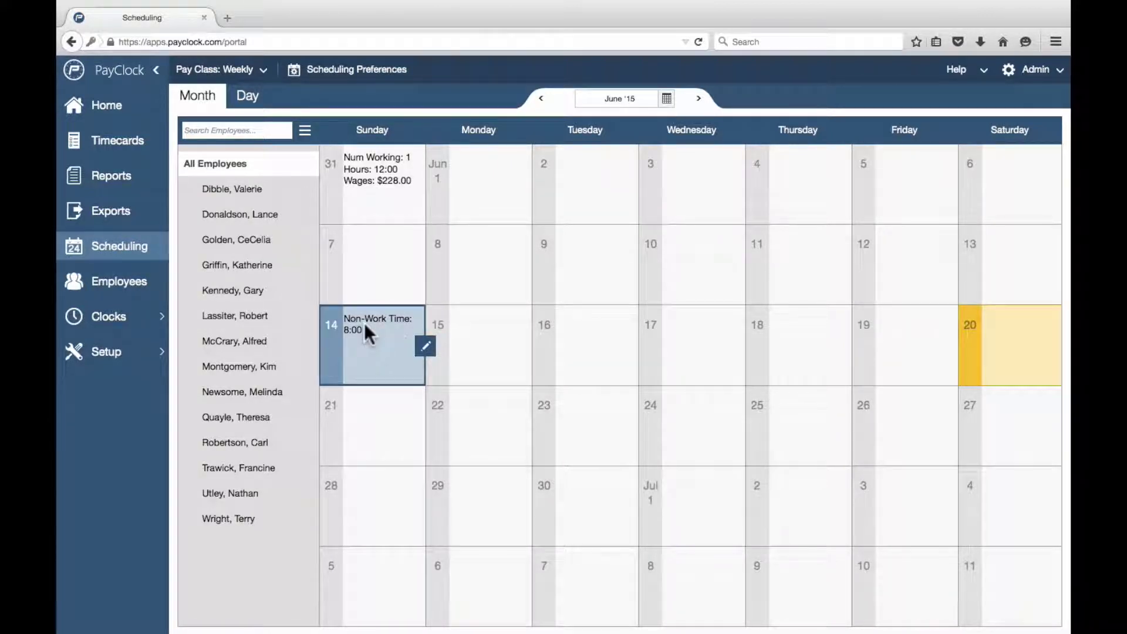
left_click(425, 349)
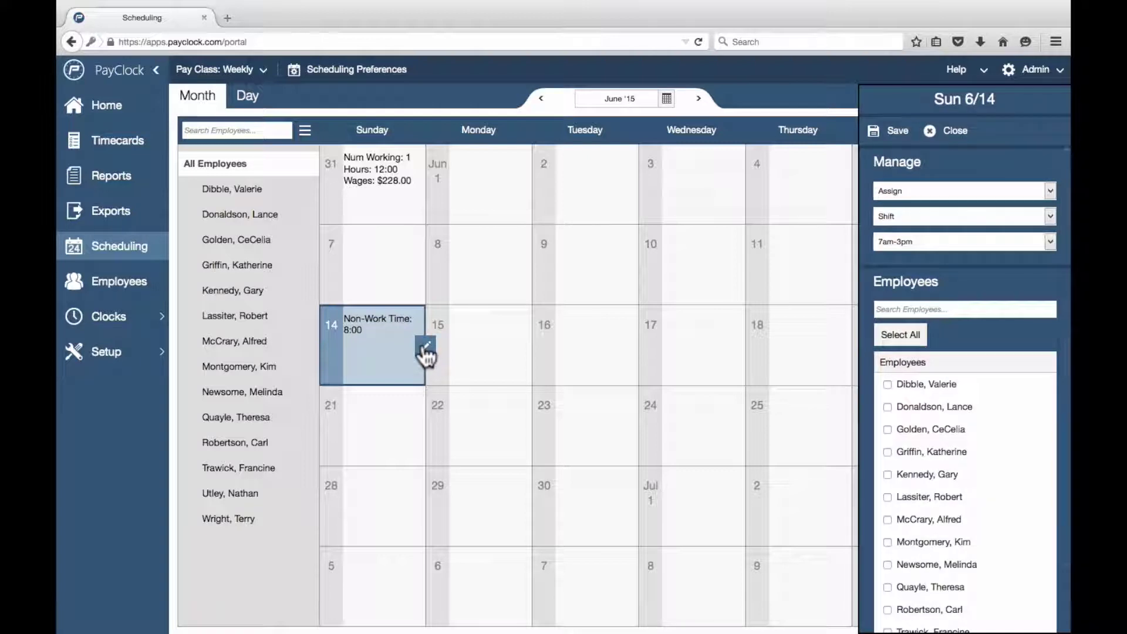
- Delete June 14's 8:00 Non-Work Time for all employees and save
left_click(1049, 191)
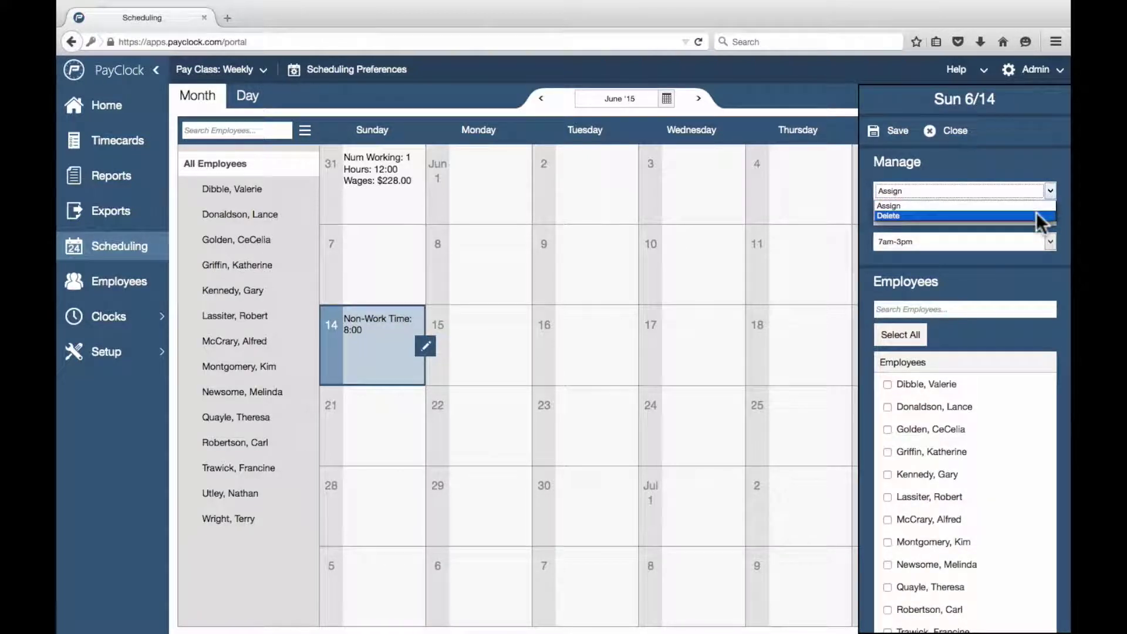
left_click(1037, 216)
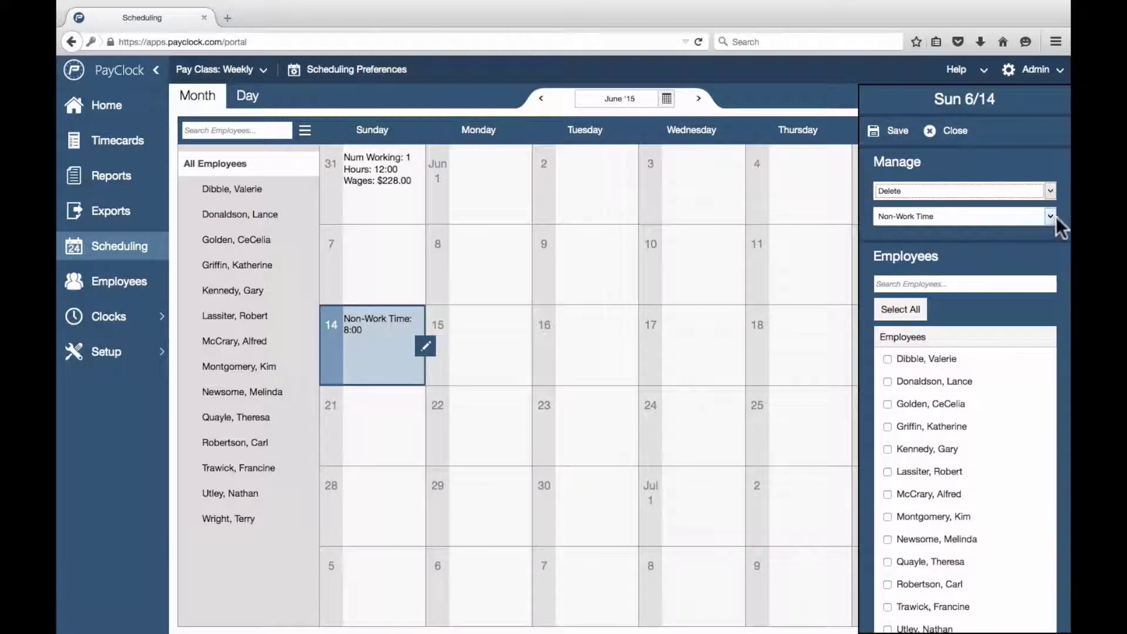
left_click(1051, 217)
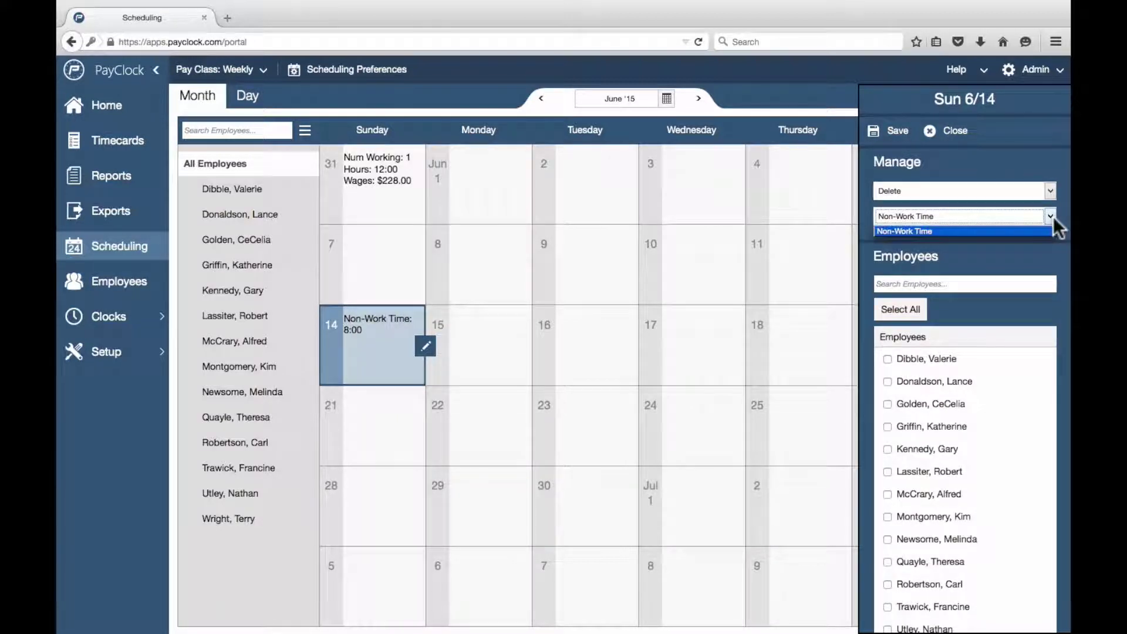
left_click(1052, 217)
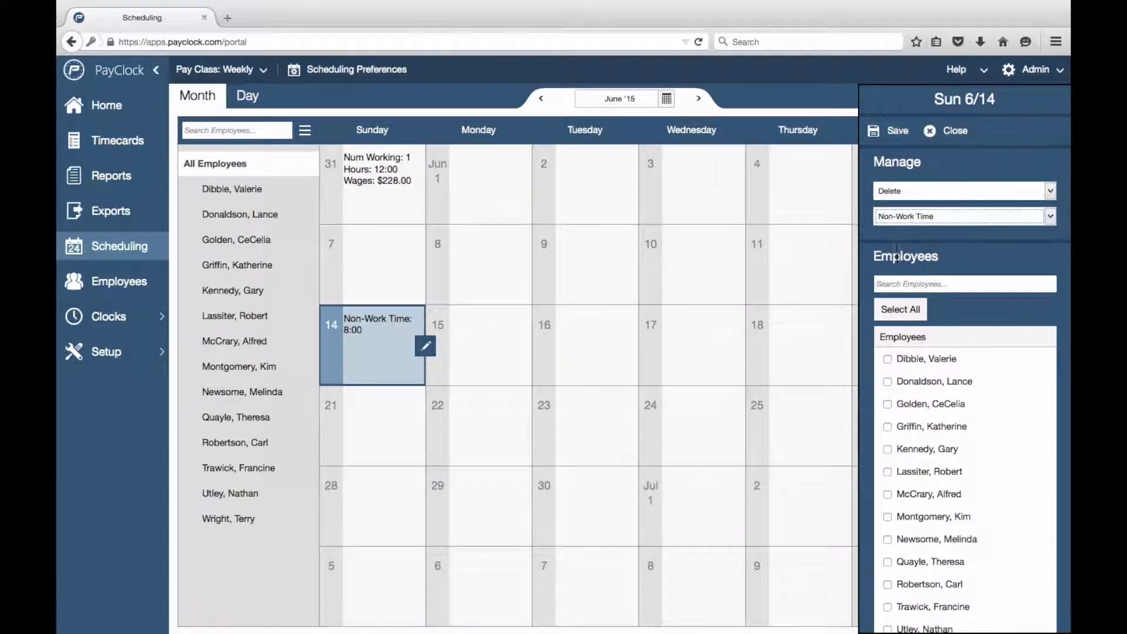
left_click(899, 309)
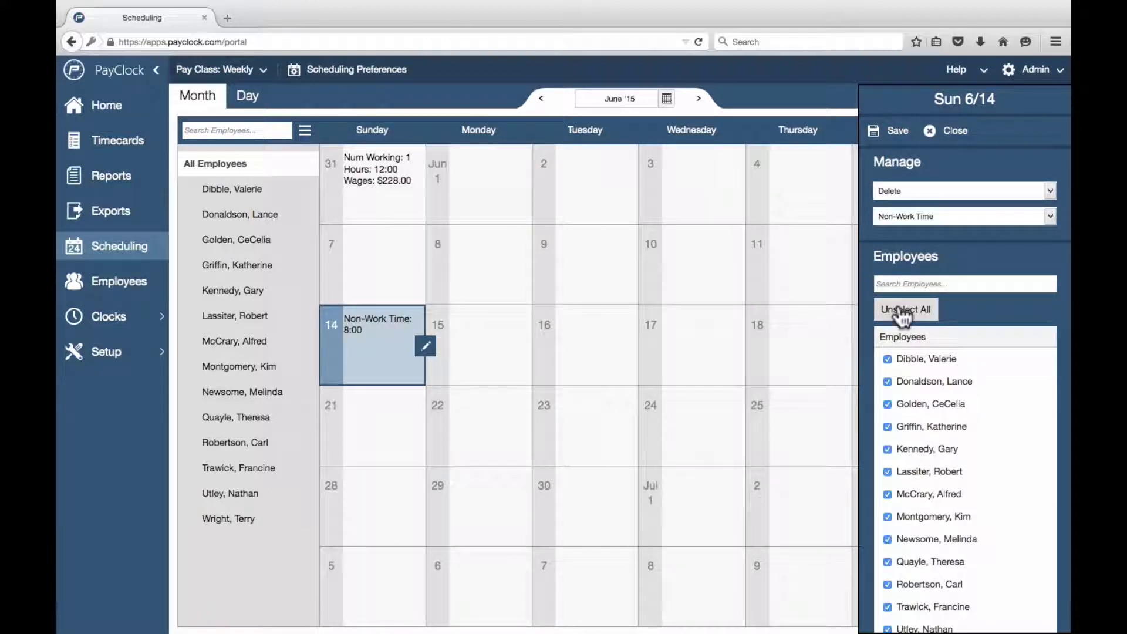
left_click(889, 138)
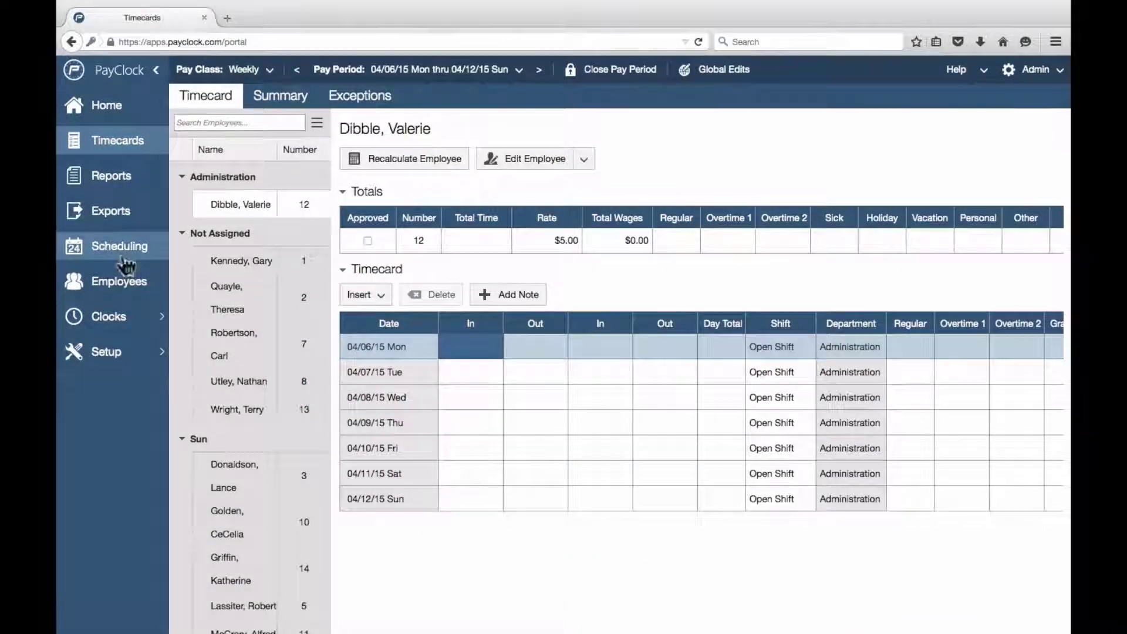
left_click(126, 263)
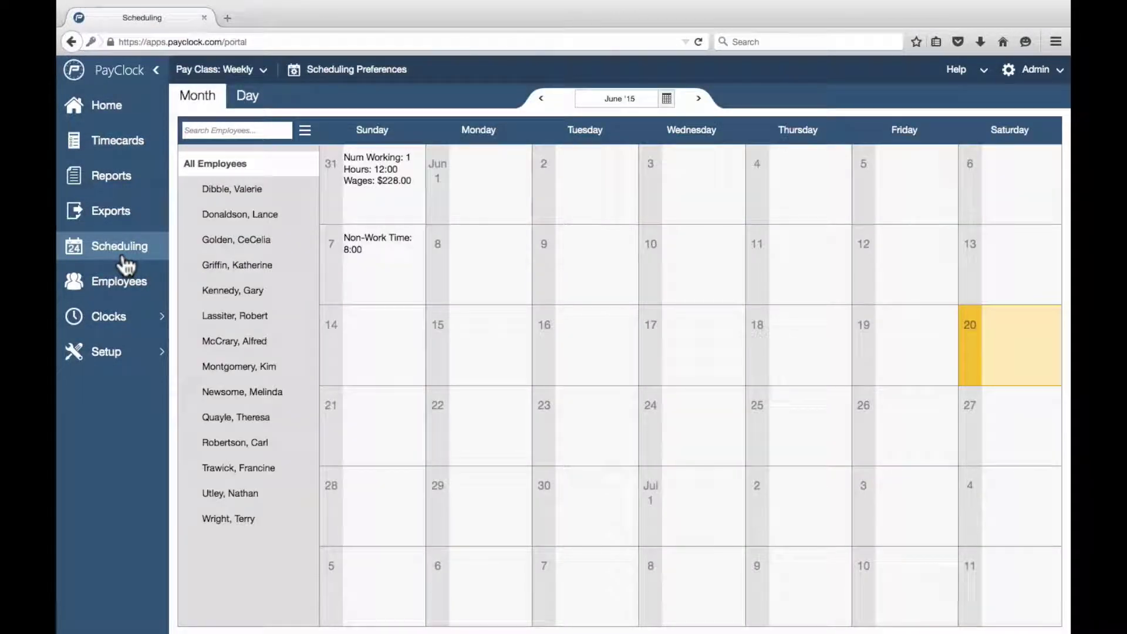
- Open the first employee's Sun 6/7 schedule in Day view and manage its Sick 8:00 Non-Work Time
left_click(355, 252)
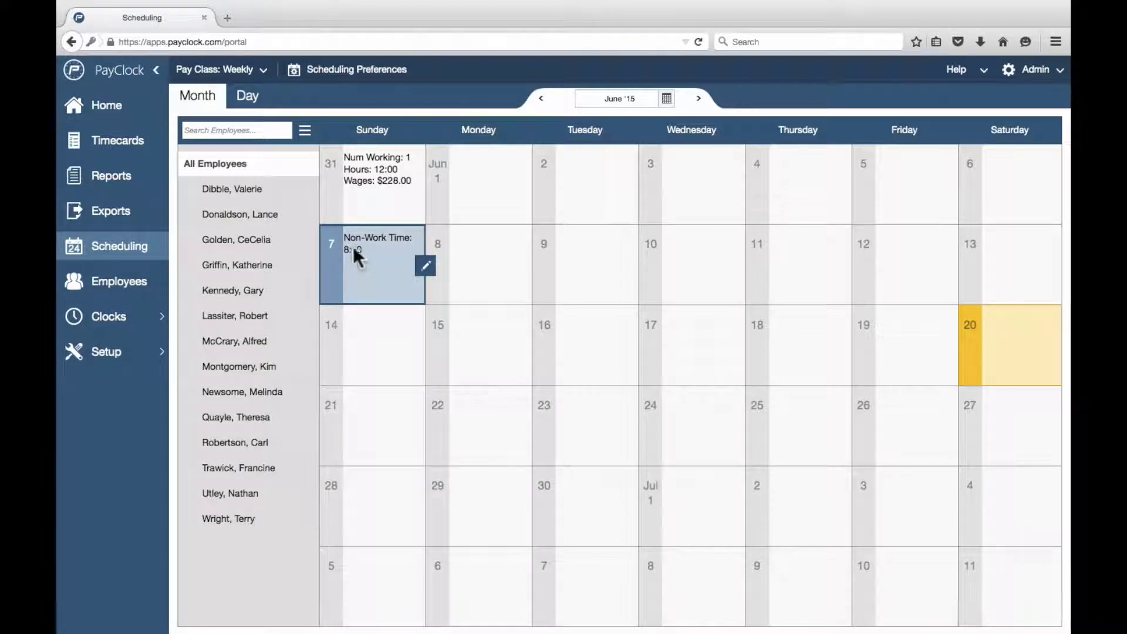
left_click(249, 98)
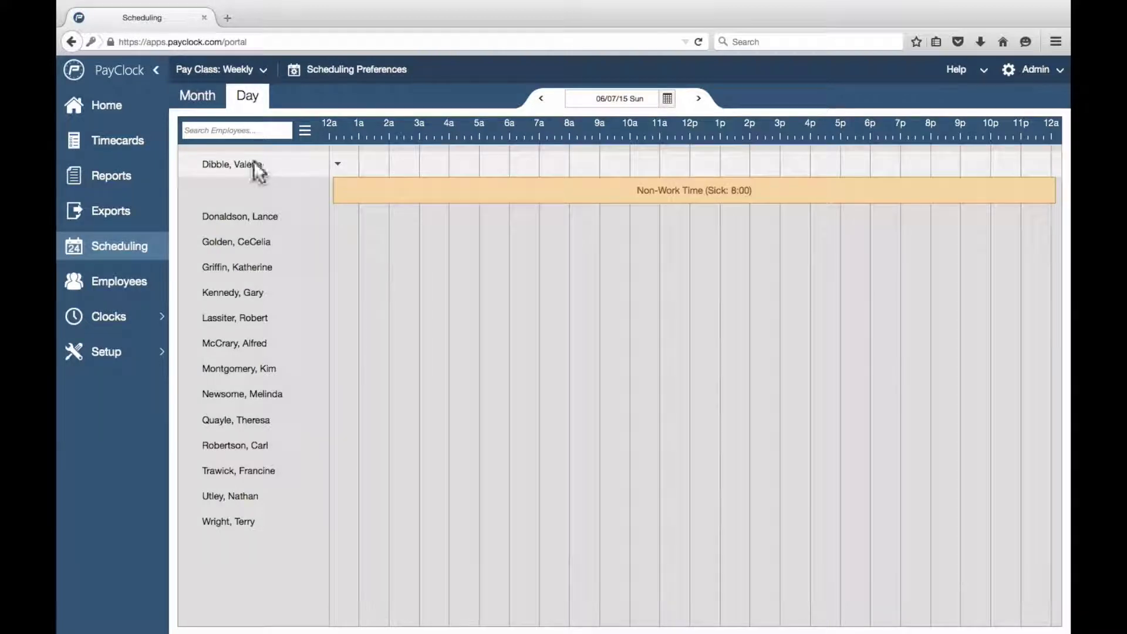
mouse_move(254, 163)
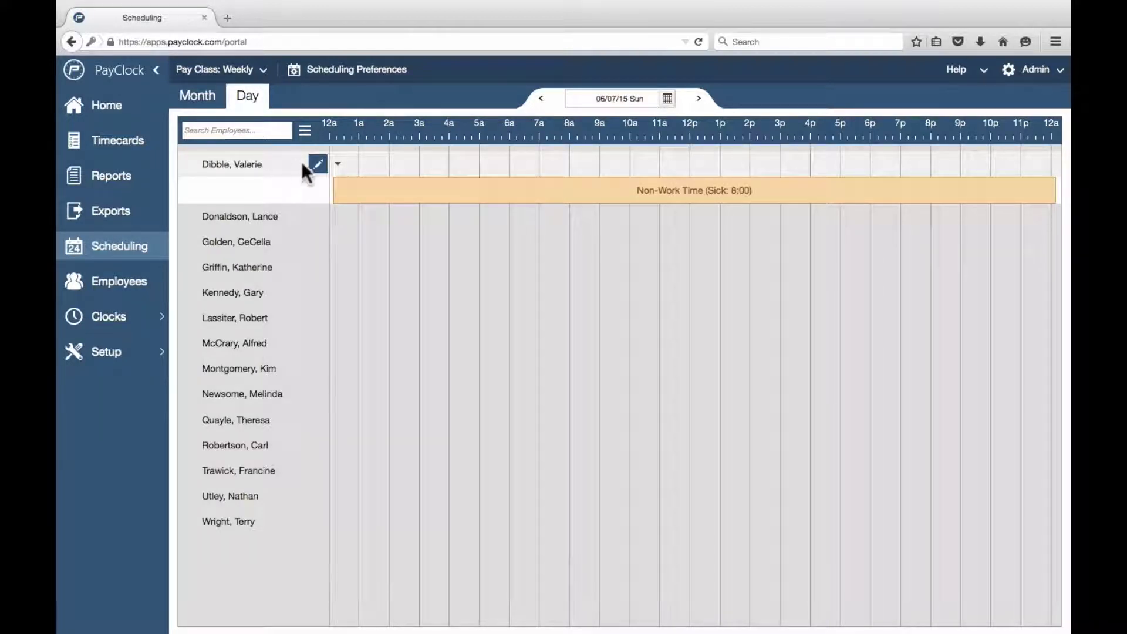
left_click(318, 165)
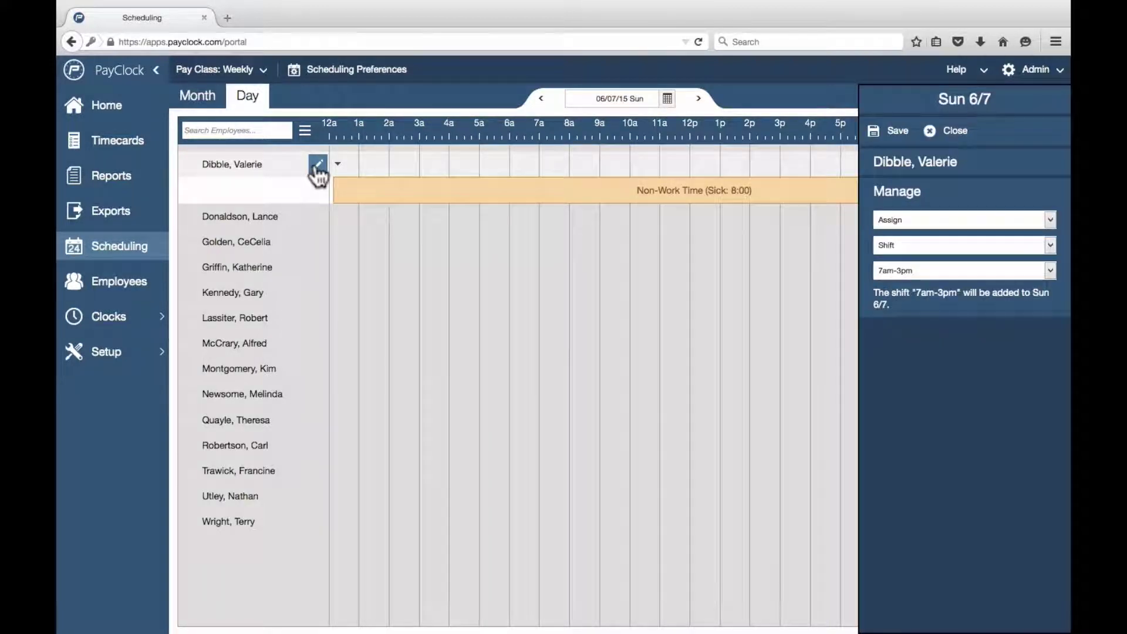
left_click(1050, 219)
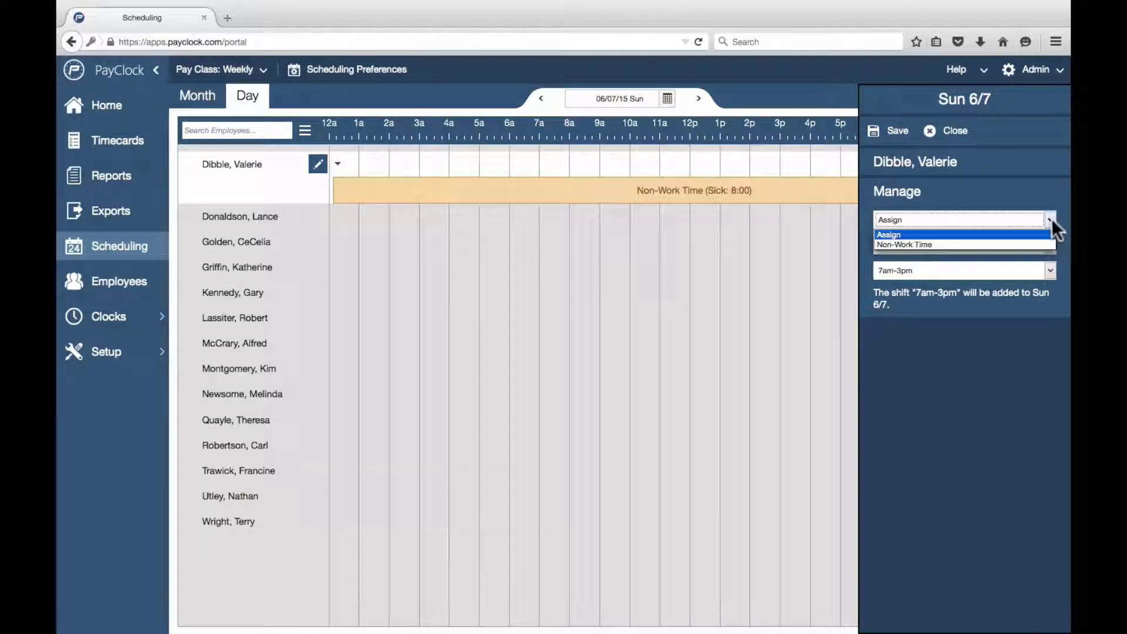
left_click(1033, 244)
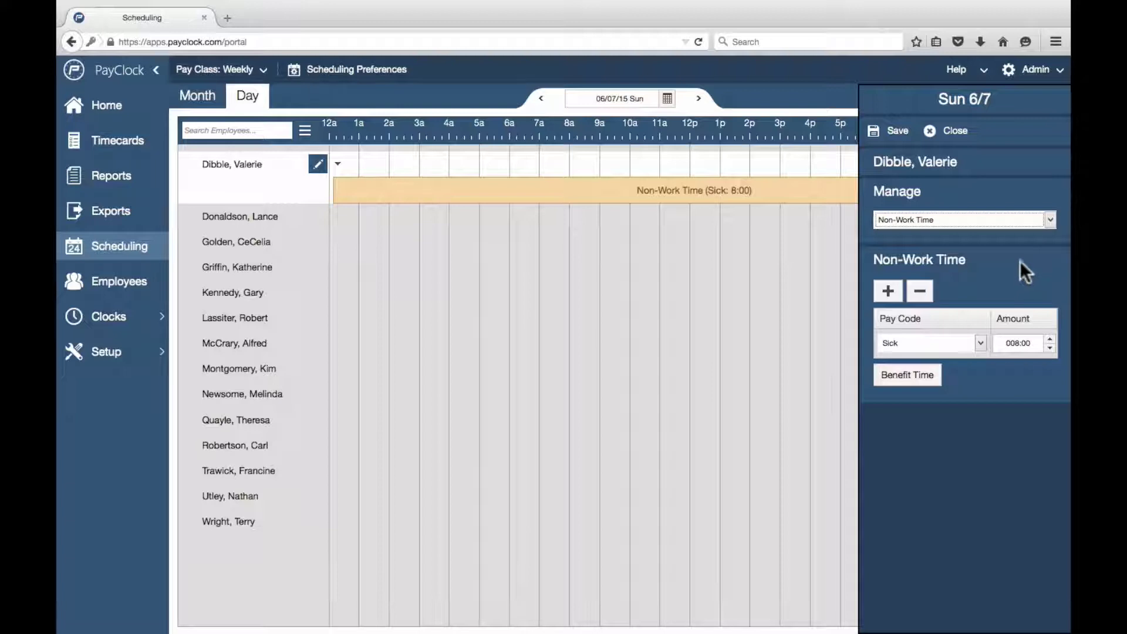